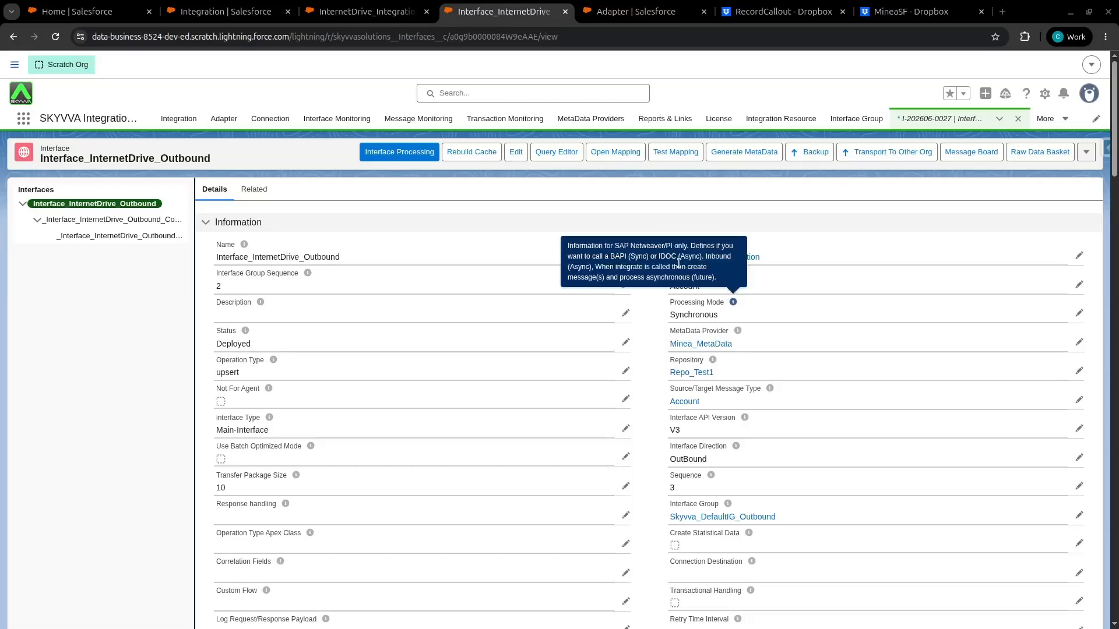
# Open the DropBox_OUT adapter from the Adapter list and bring up its edit dialog
pyautogui.moveTo(667, 290)
pyautogui.mouseDown()
pyautogui.moveTo(722, 294)
pyautogui.moveTo(689, 287)
pyautogui.mouseUp()
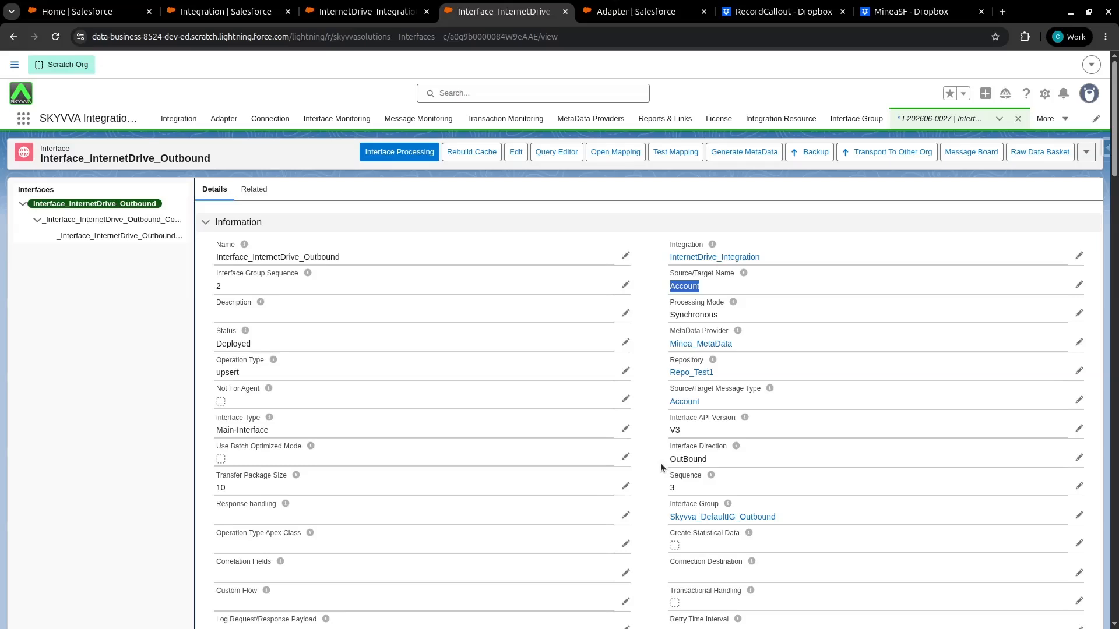
pyautogui.click(620, 13)
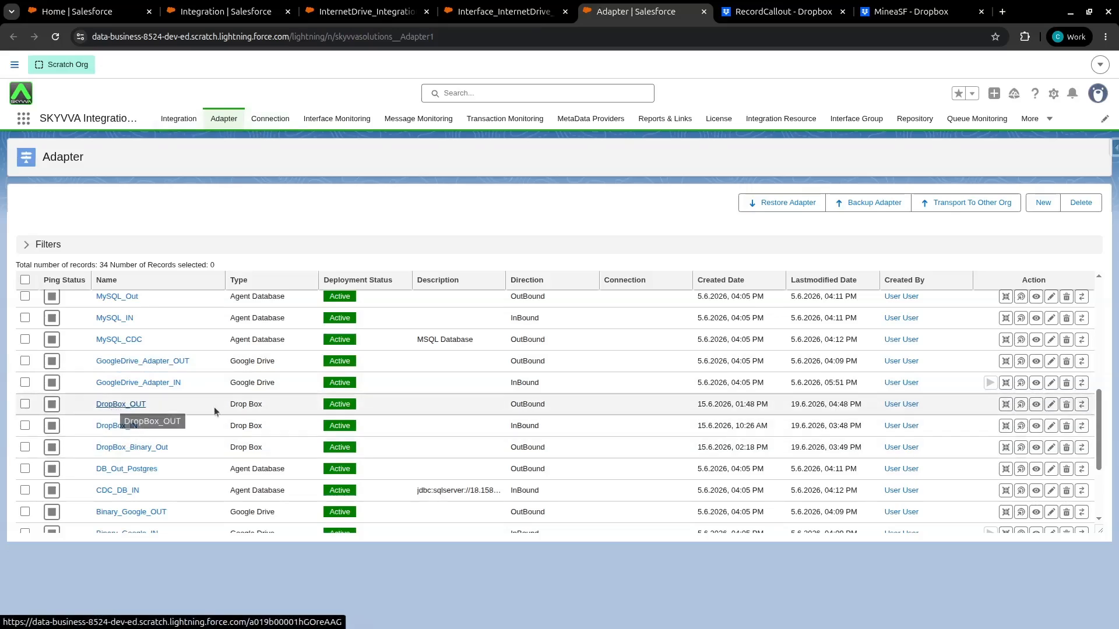
pyautogui.click(132, 405)
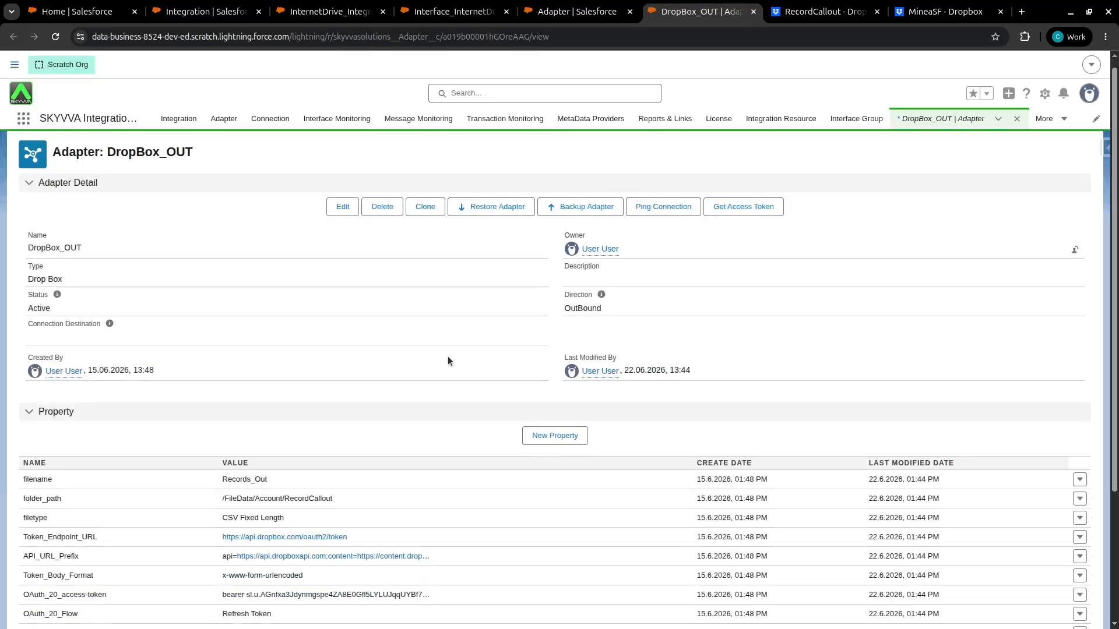
pyautogui.scroll(-3, 449, 358)
pyautogui.scroll(3, 447, 354)
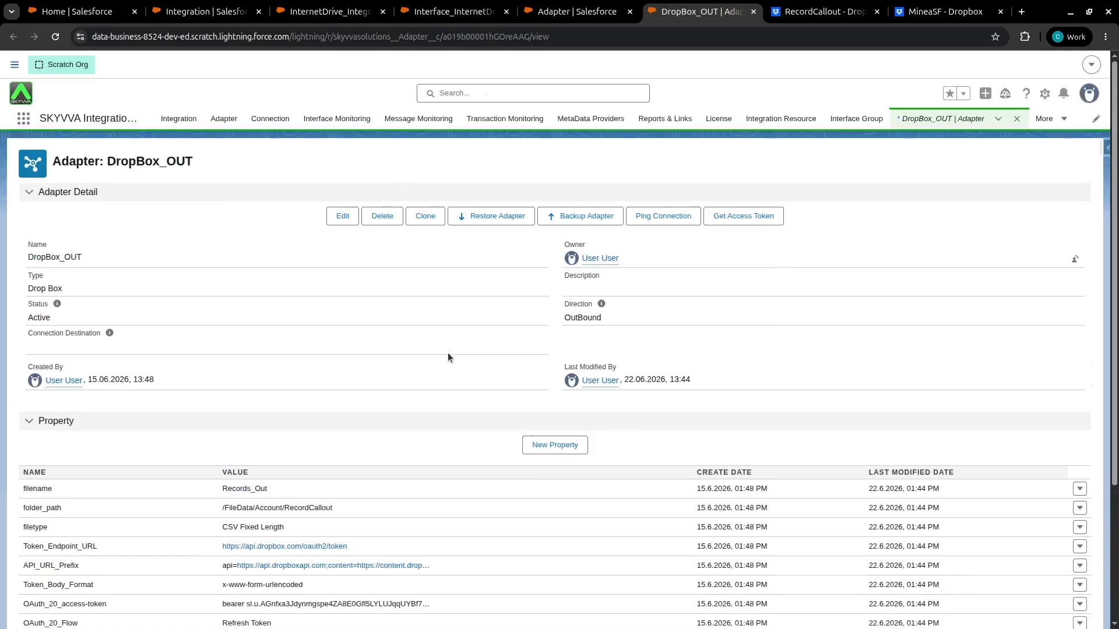
pyautogui.click(345, 218)
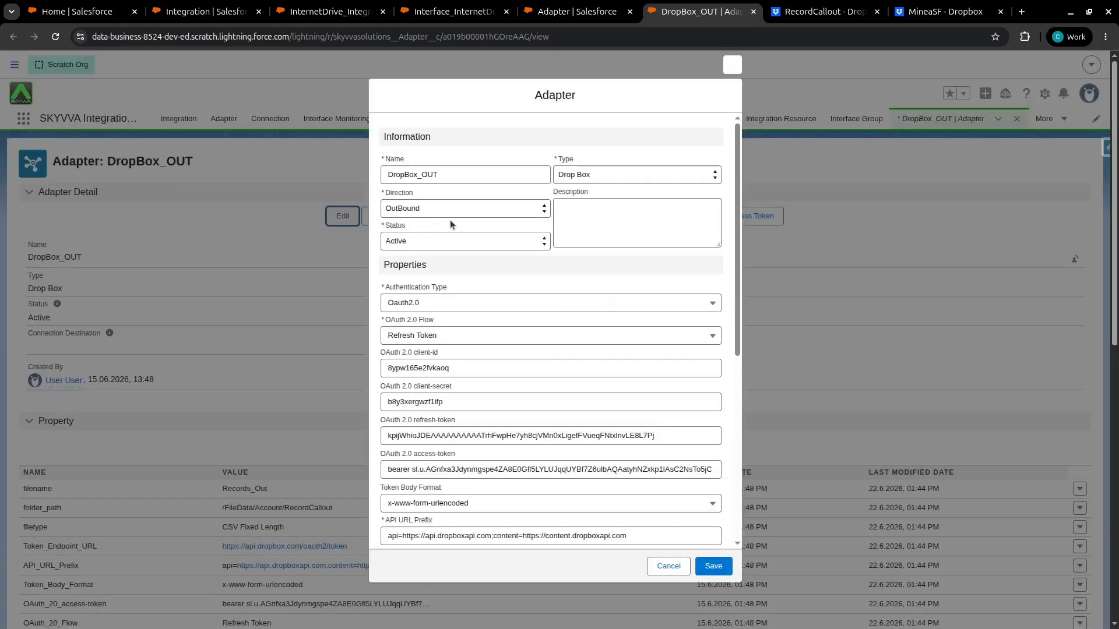
pyautogui.click(383, 124)
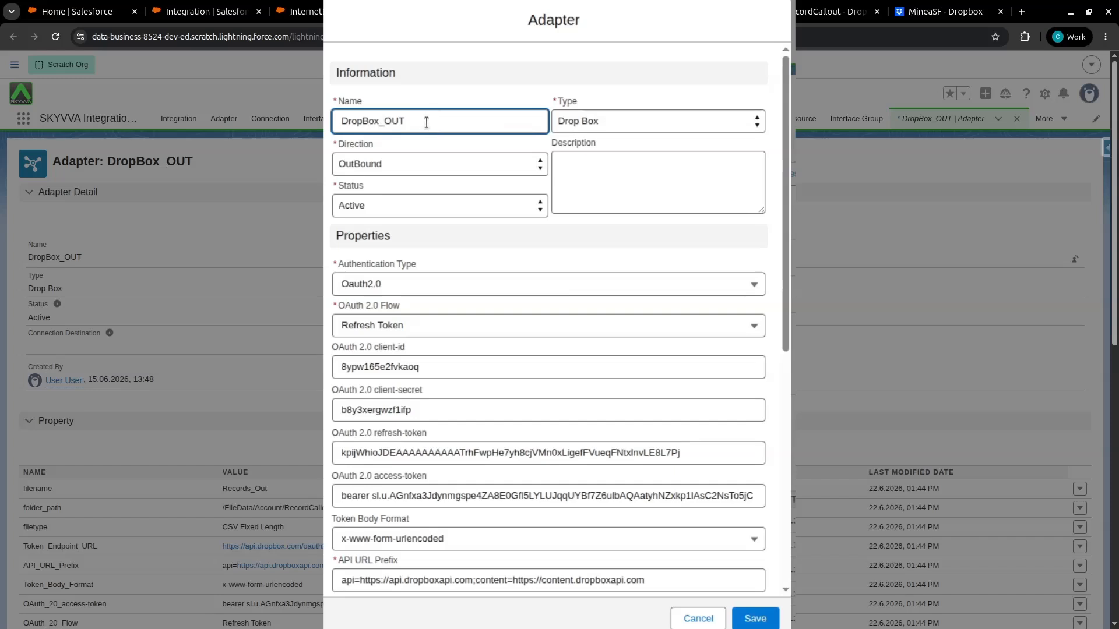
# Keep the adapter type Drop Box, direction OutBound and status Active
pyautogui.click(606, 117)
pyautogui.scroll(-1, 579, 466)
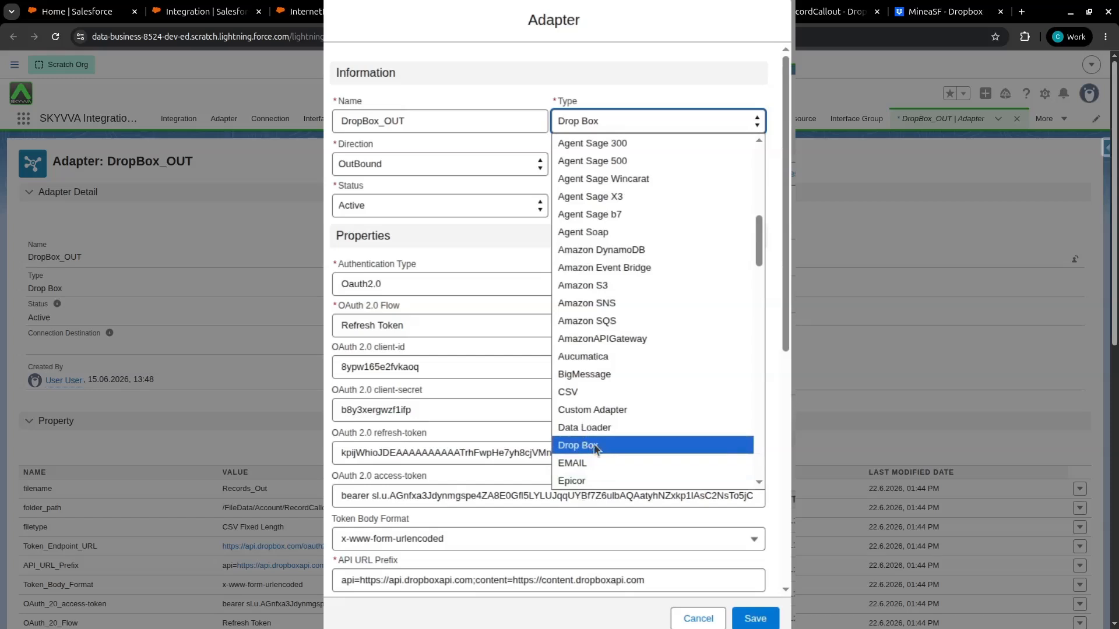
pyautogui.click(583, 444)
pyautogui.click(405, 163)
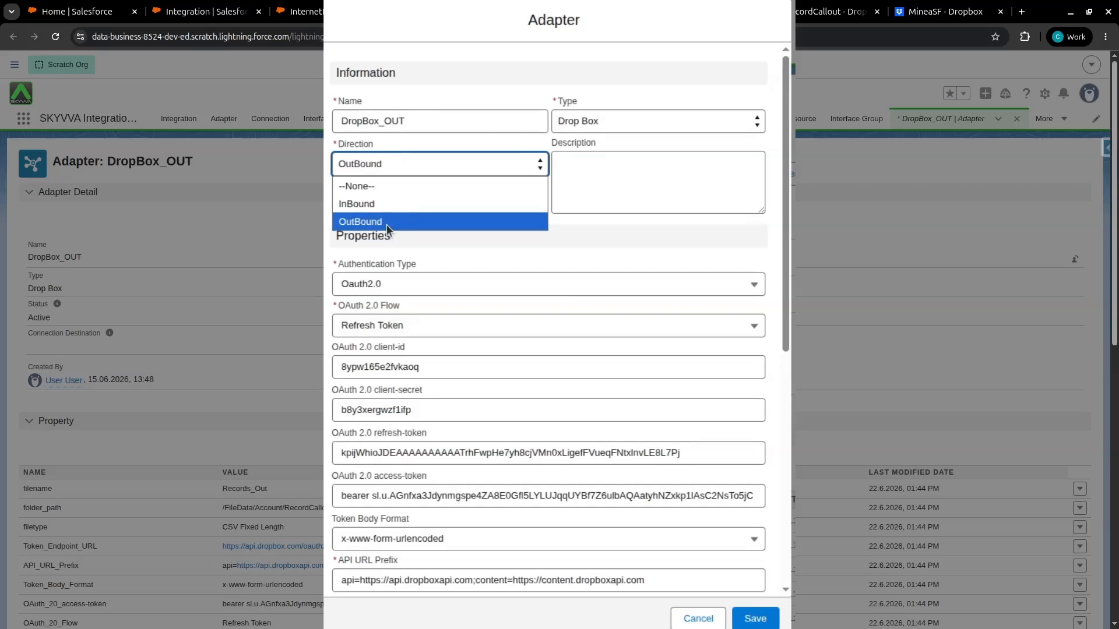
pyautogui.click(387, 225)
pyautogui.click(375, 211)
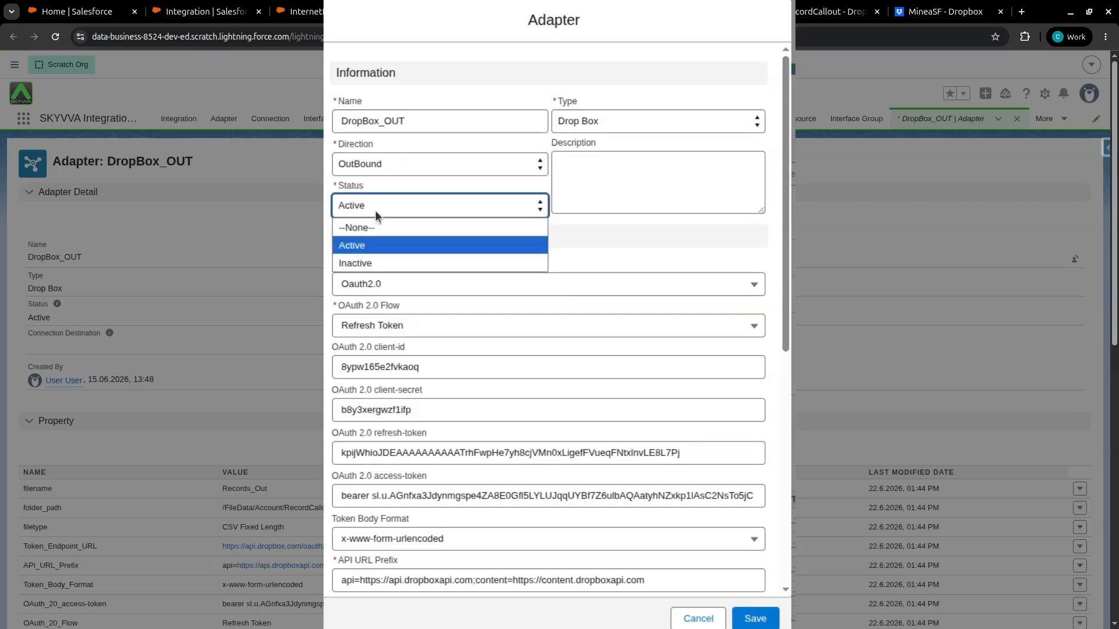
pyautogui.click(389, 243)
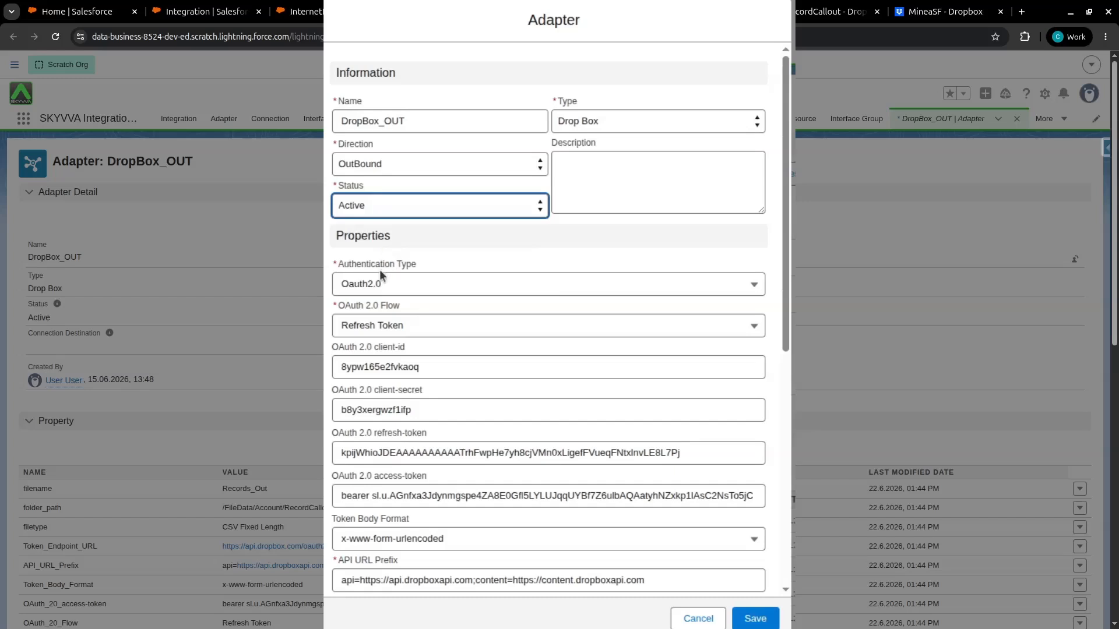
# Keep the authentication type Oauth2.0 with the Refresh Token flow
pyautogui.moveTo(335, 258); pyautogui.dragTo(364, 263)
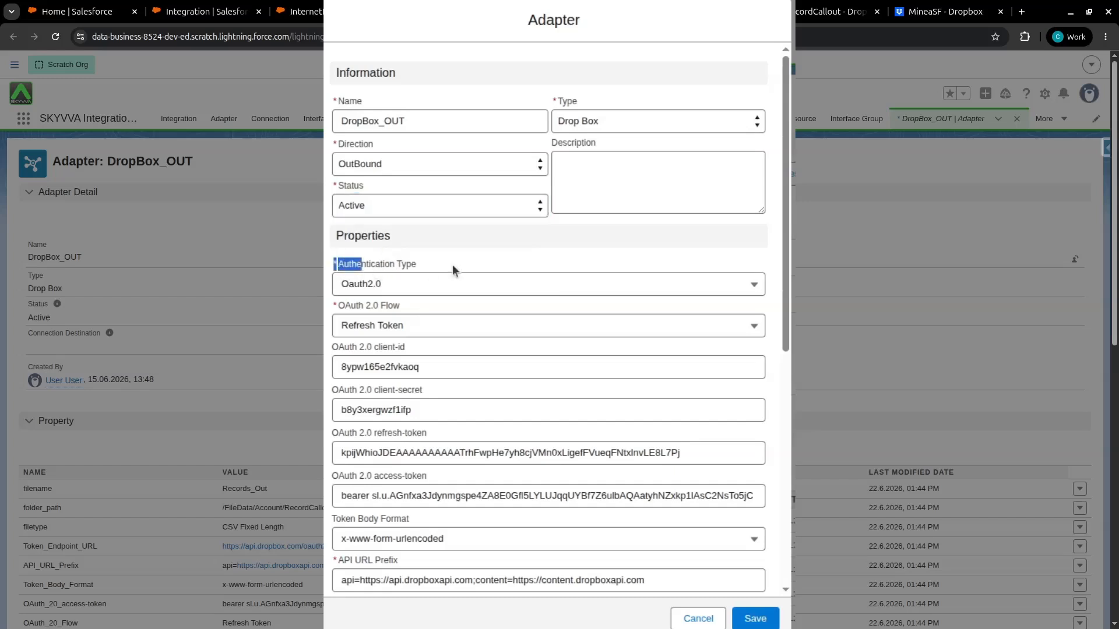
pyautogui.click(417, 288)
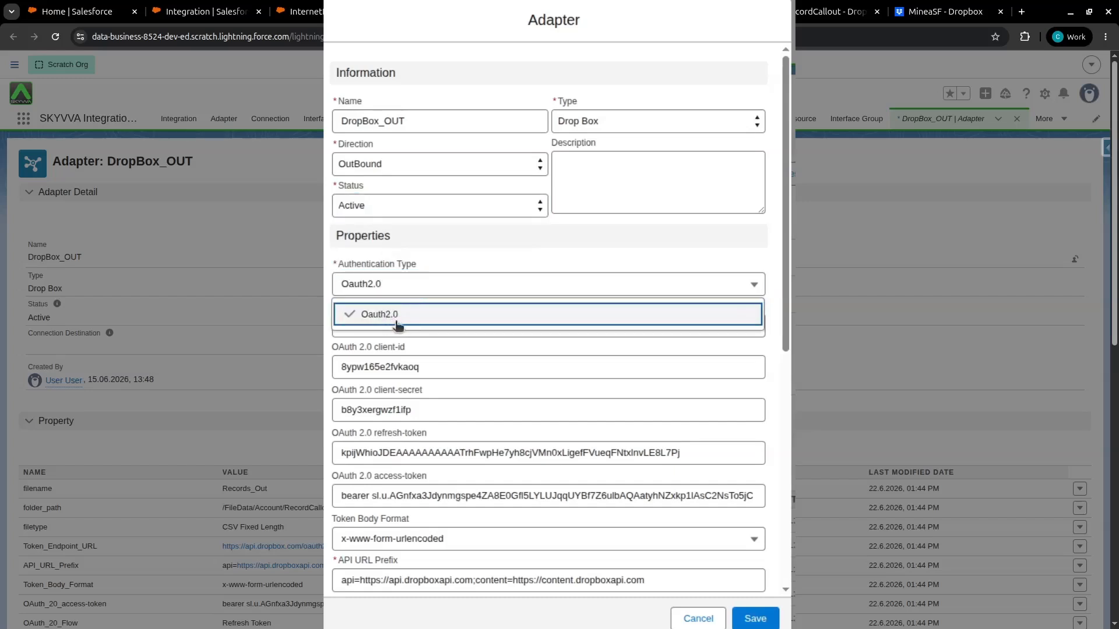
pyautogui.click(406, 328)
pyautogui.click(407, 328)
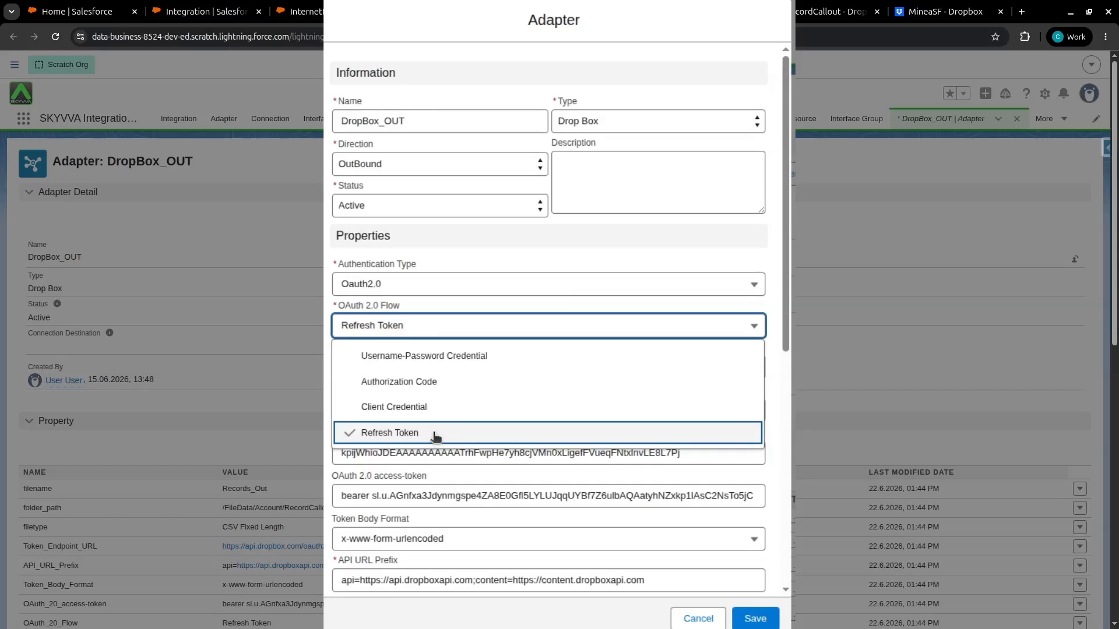
pyautogui.click(434, 433)
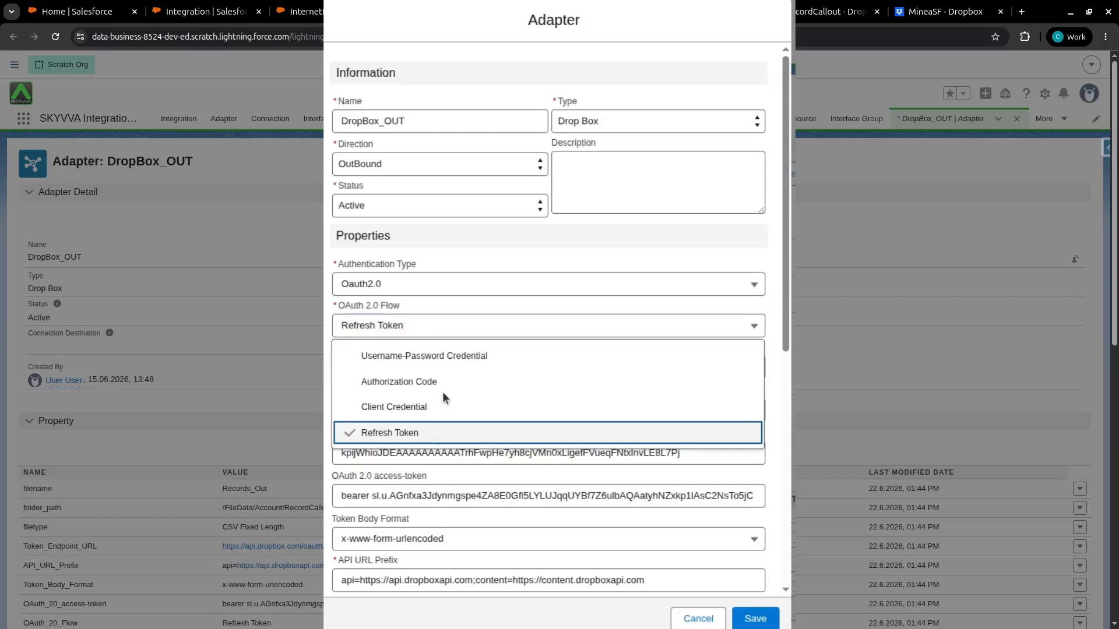
# Review the OAuth client, token, API URL prefix and token endpoint fields of the adapter
pyautogui.doubleClick(357, 369)
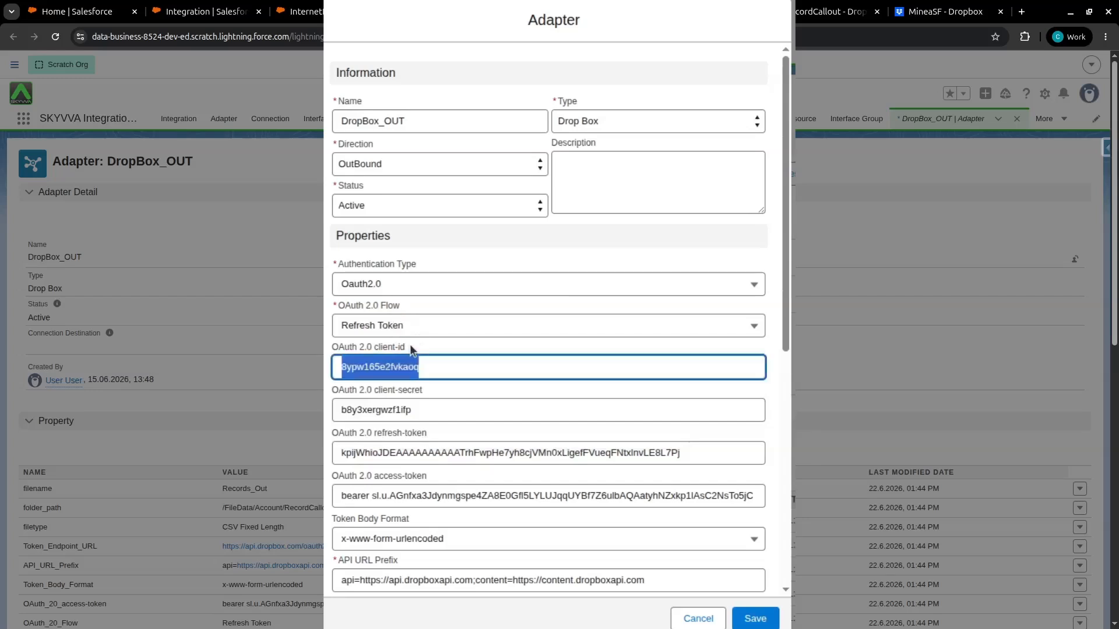
pyautogui.doubleClick(412, 392)
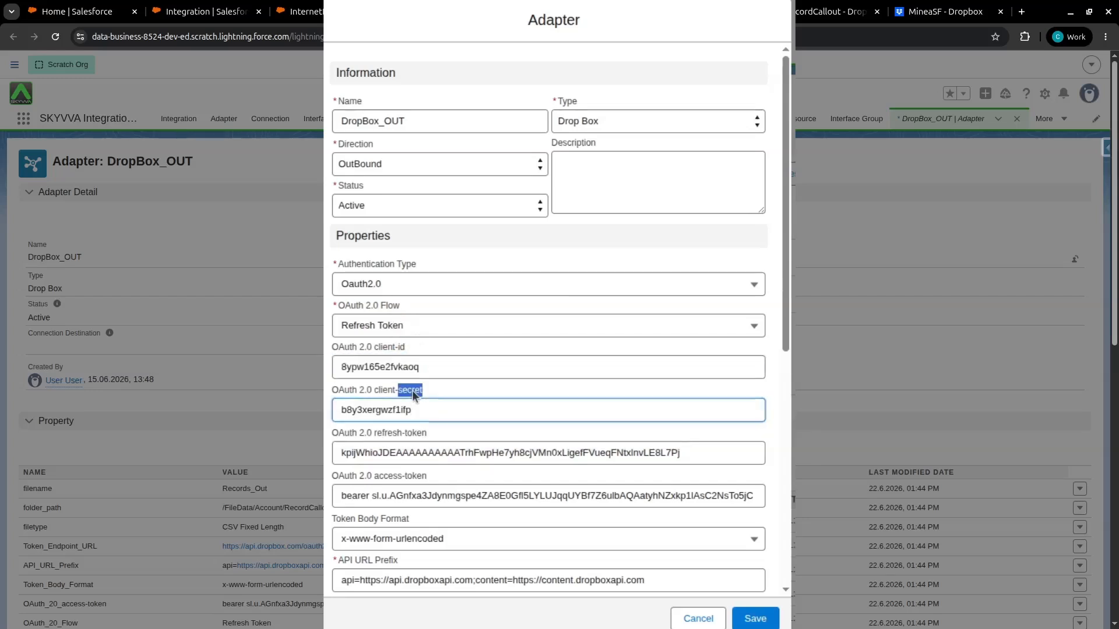
pyautogui.doubleClick(345, 434)
pyautogui.click(441, 433)
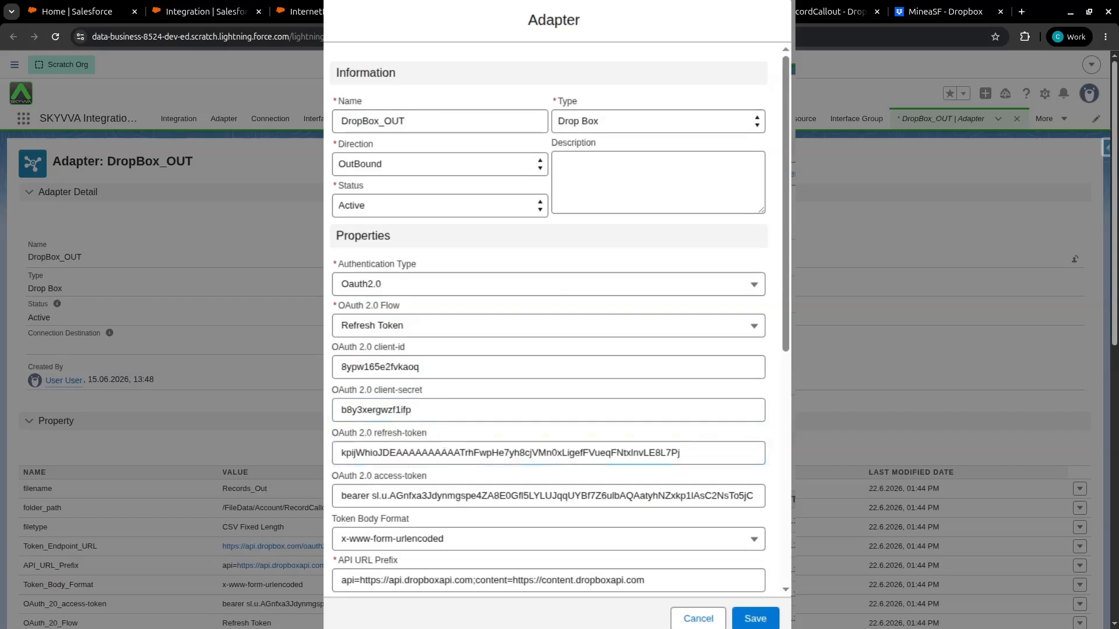
pyautogui.scroll(-3, 330, 480)
pyautogui.scroll(-2, 332, 460)
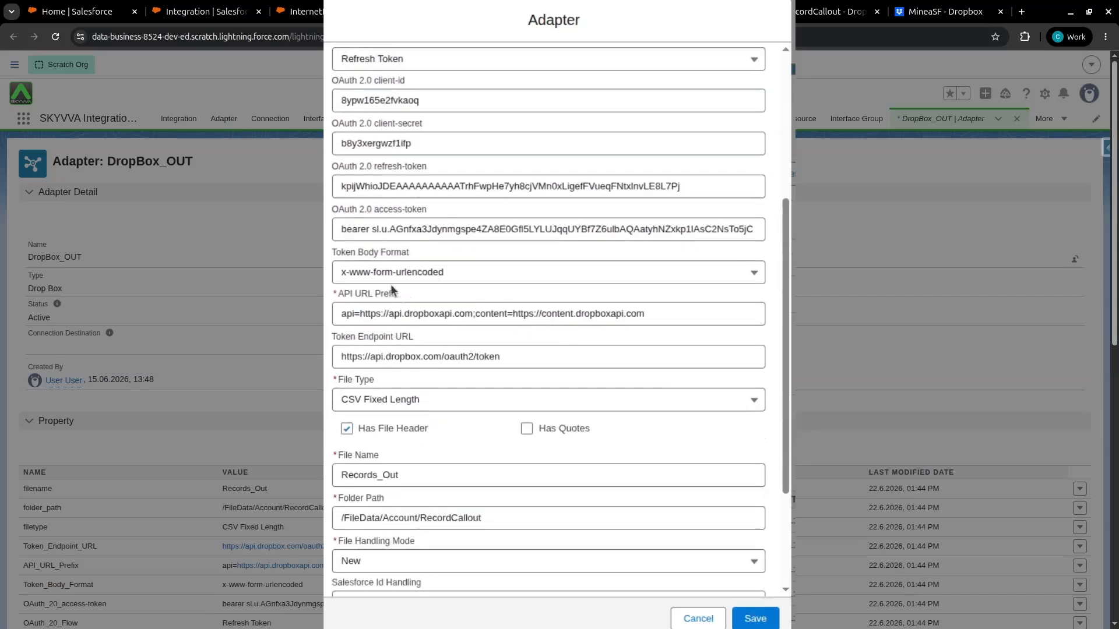
pyautogui.click(335, 290)
pyautogui.moveTo(335, 289); pyautogui.dragTo(409, 302)
pyautogui.click(392, 337)
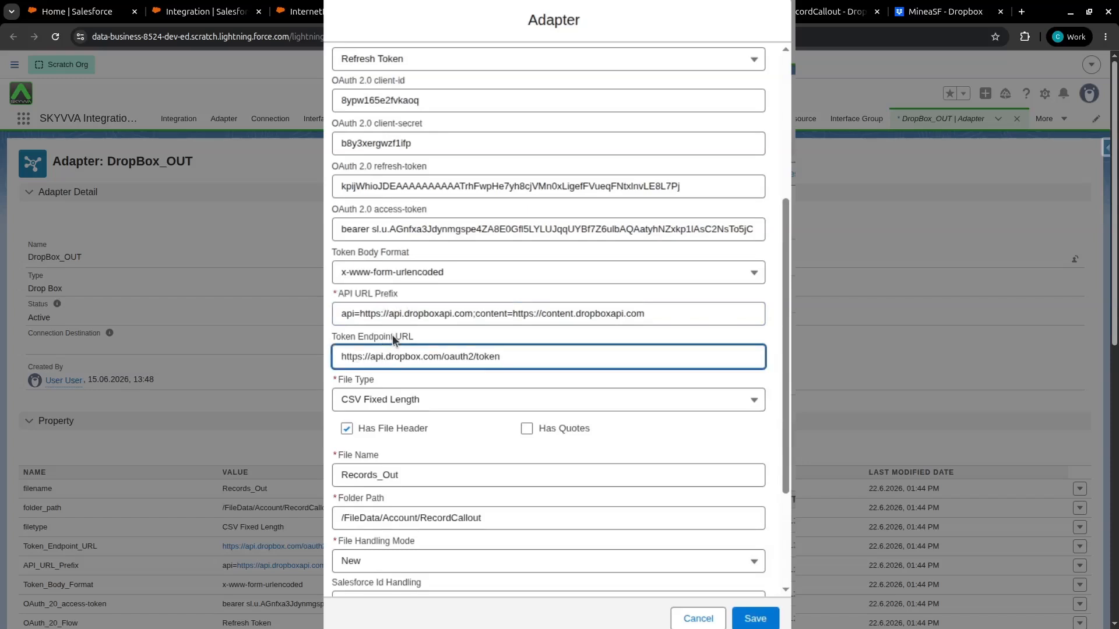
# Set the adapter's file type to CSV with a comma separator
pyautogui.click(403, 402)
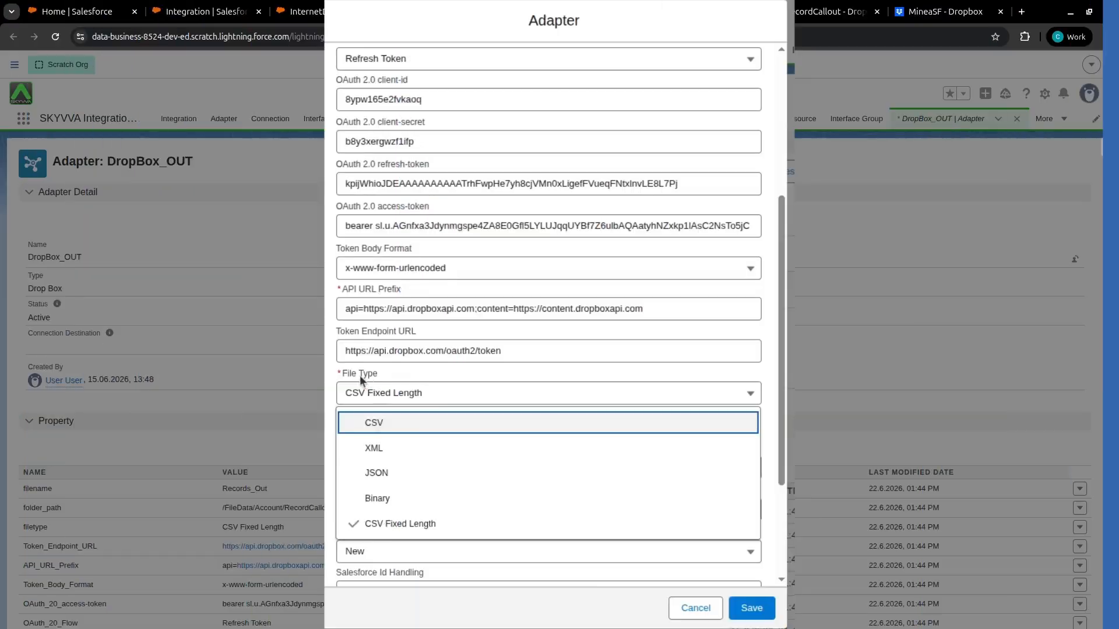
pyautogui.press('Return')
pyautogui.moveTo(343, 373); pyautogui.dragTo(386, 376)
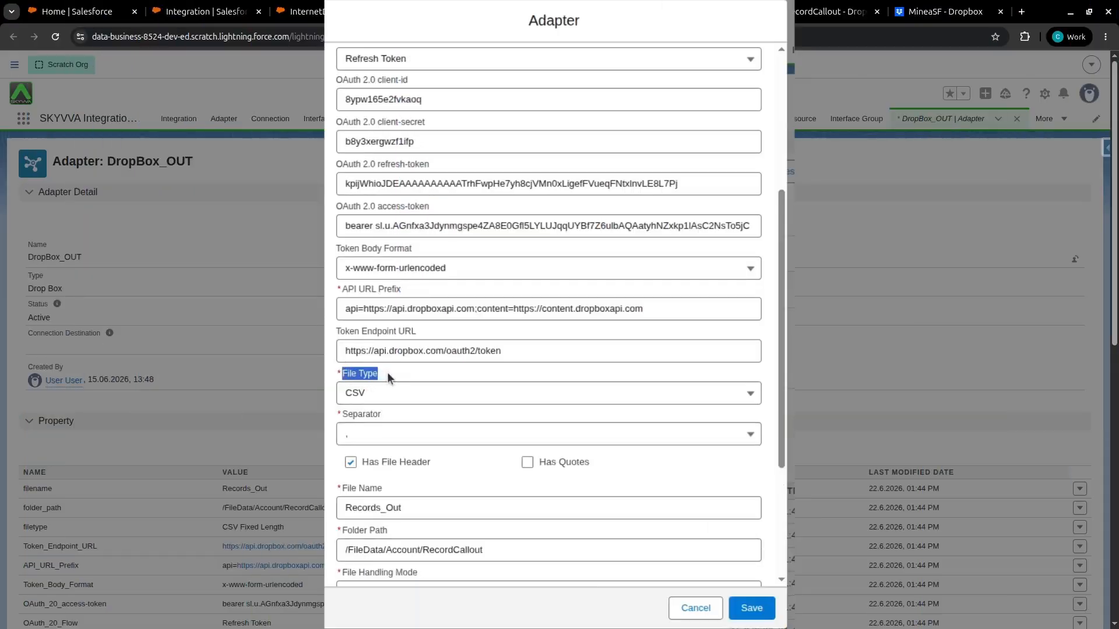
pyautogui.click(372, 434)
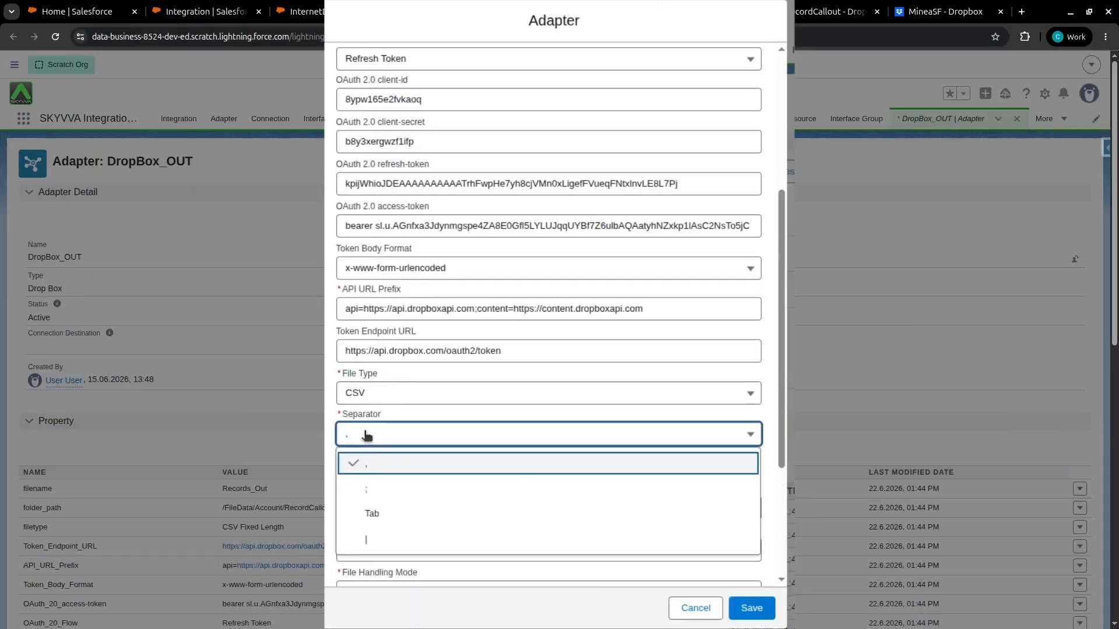
pyautogui.click(370, 465)
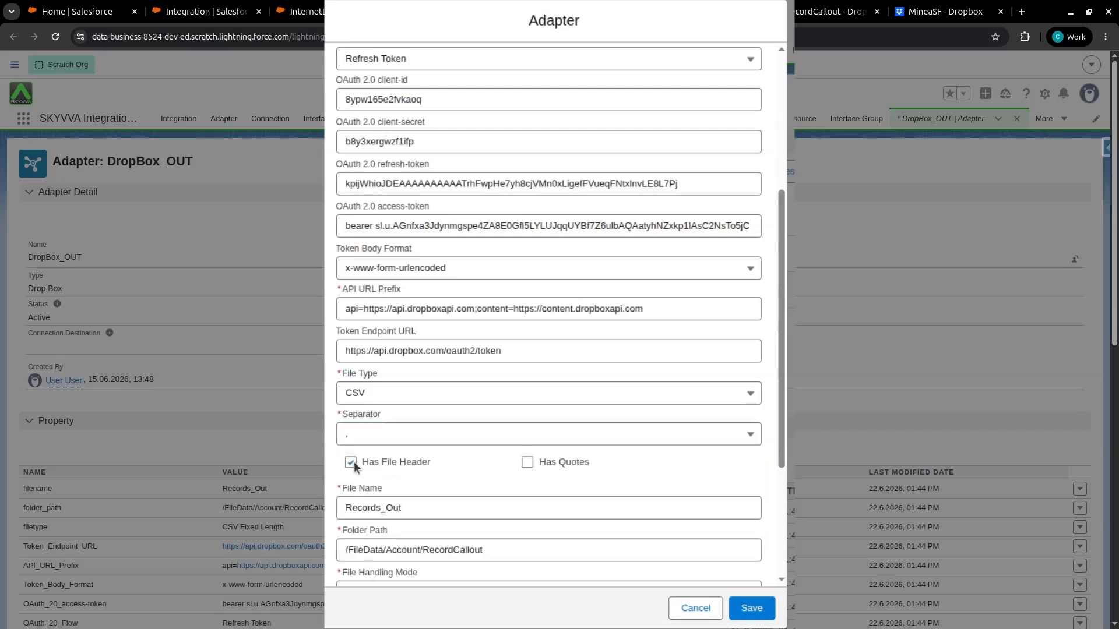
# Set the file name to Records_Out.csv
pyautogui.scroll(-3, 372, 463)
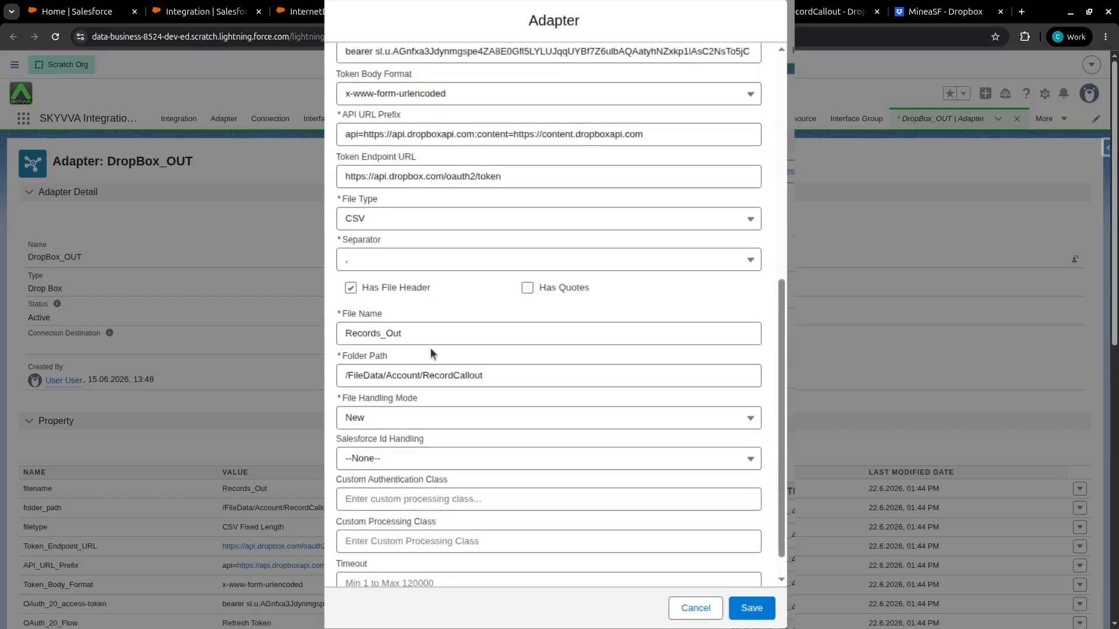
pyautogui.click(376, 330)
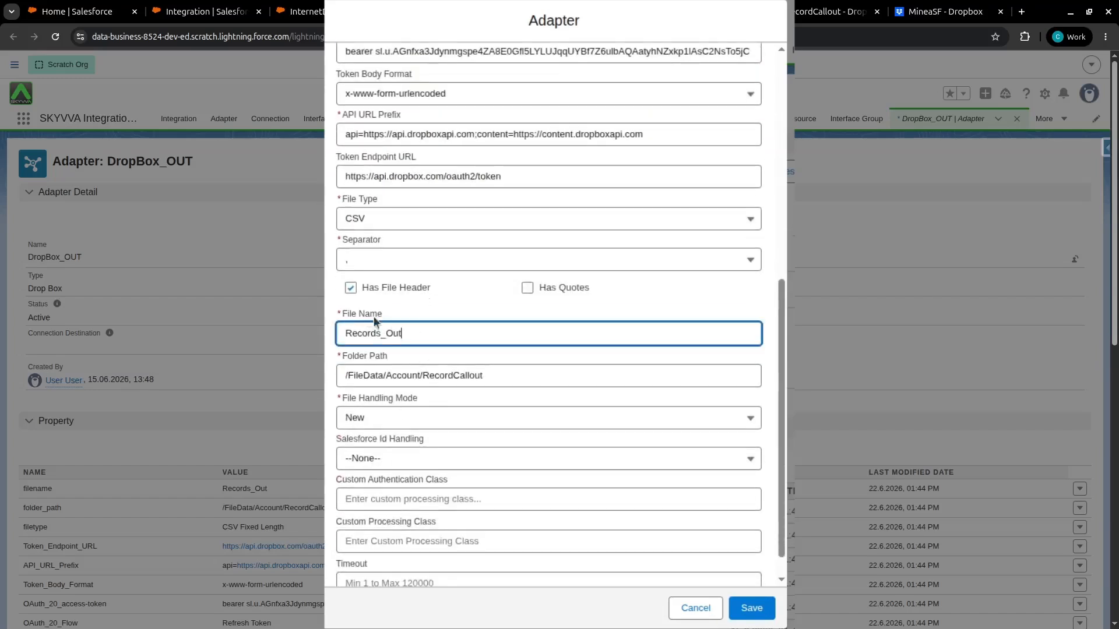
pyautogui.click(425, 332)
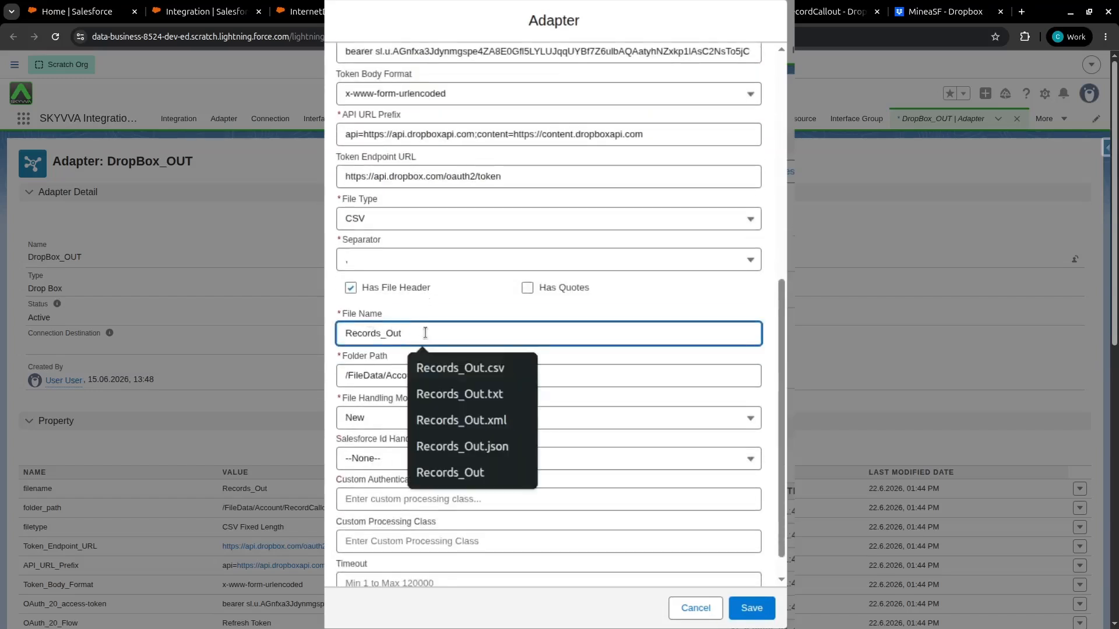
pyautogui.write('.csv')
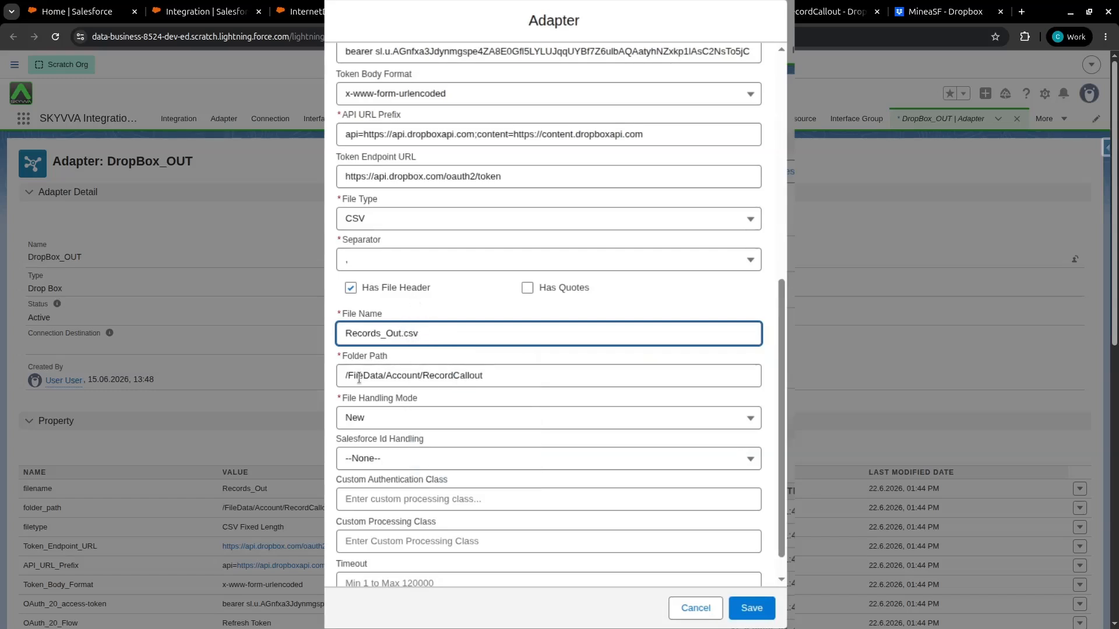
# Keep the folder path and New file handling mode, and save the adapter
pyautogui.press('Tab')
pyautogui.moveTo(505, 375); pyautogui.dragTo(328, 377)
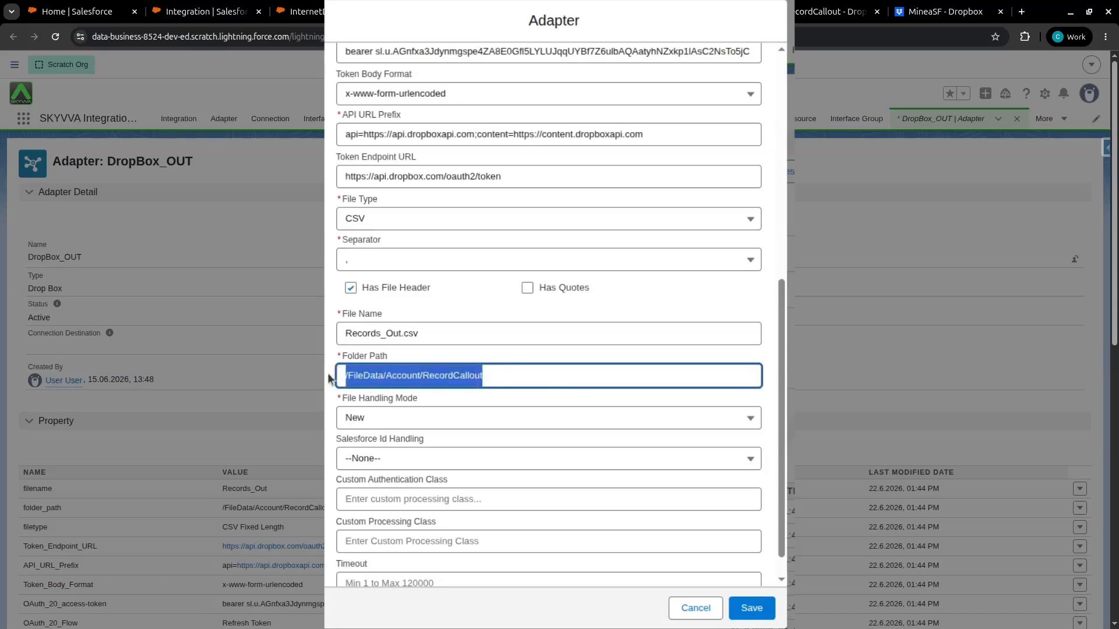
pyautogui.click(372, 418)
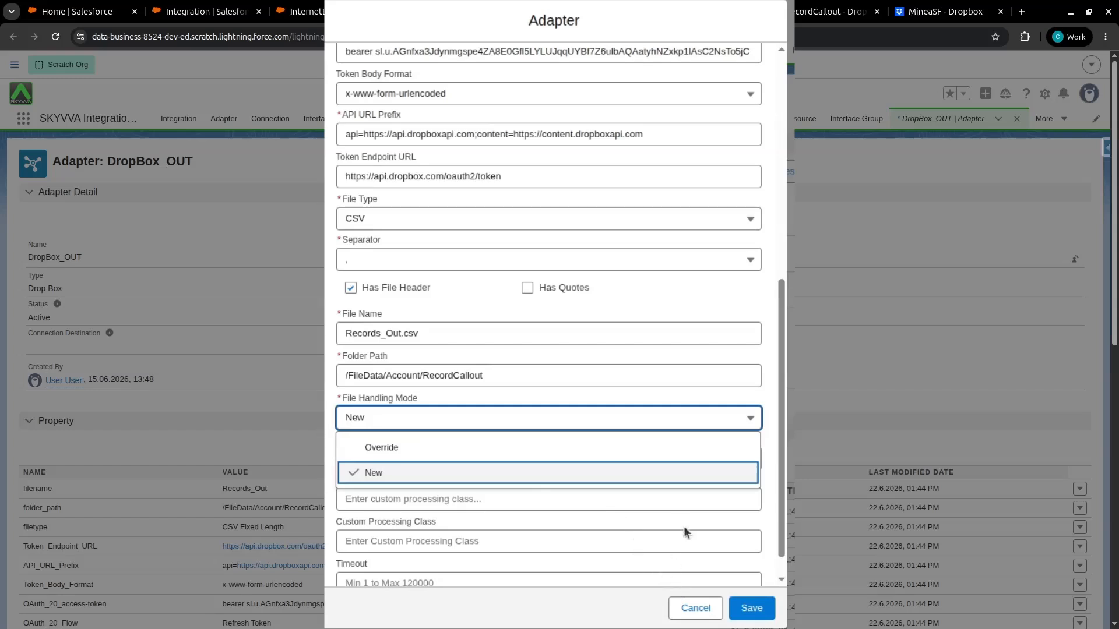
pyautogui.click(753, 611)
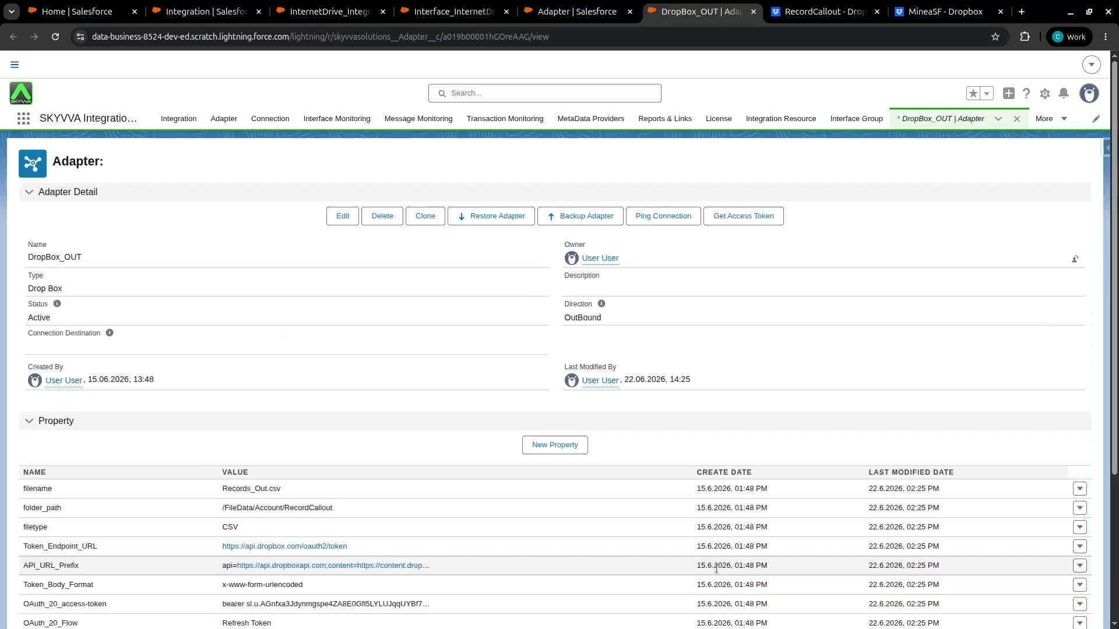
# Check the interface's DropBox_OUT outbound adapter details, then open the Dropbox RecordCallout folder
pyautogui.click(459, 7)
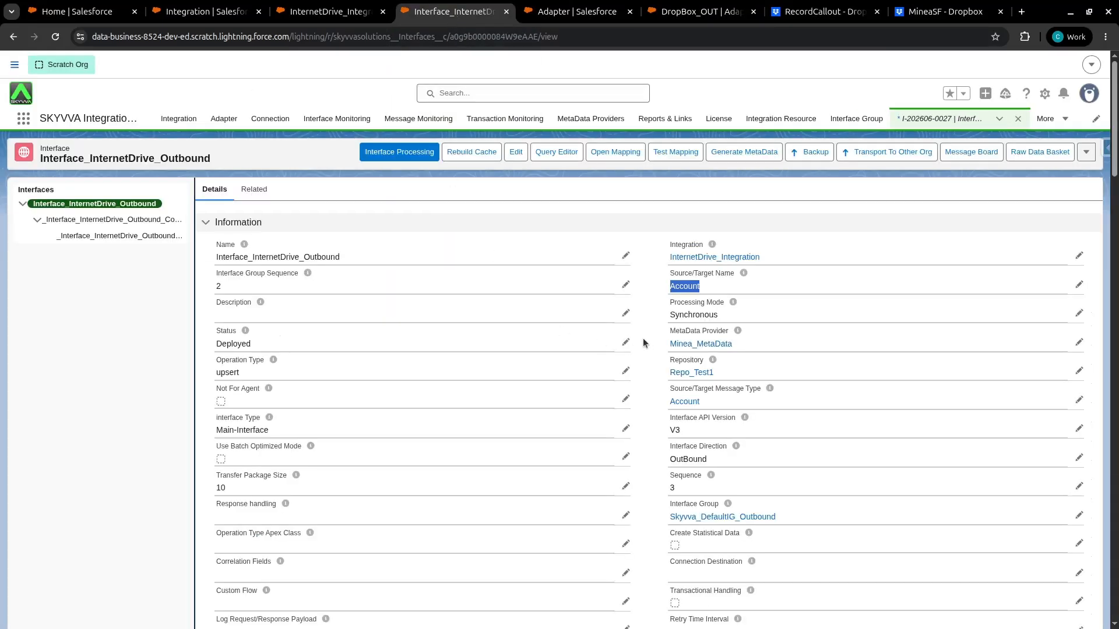
pyautogui.scroll(-15, 644, 342)
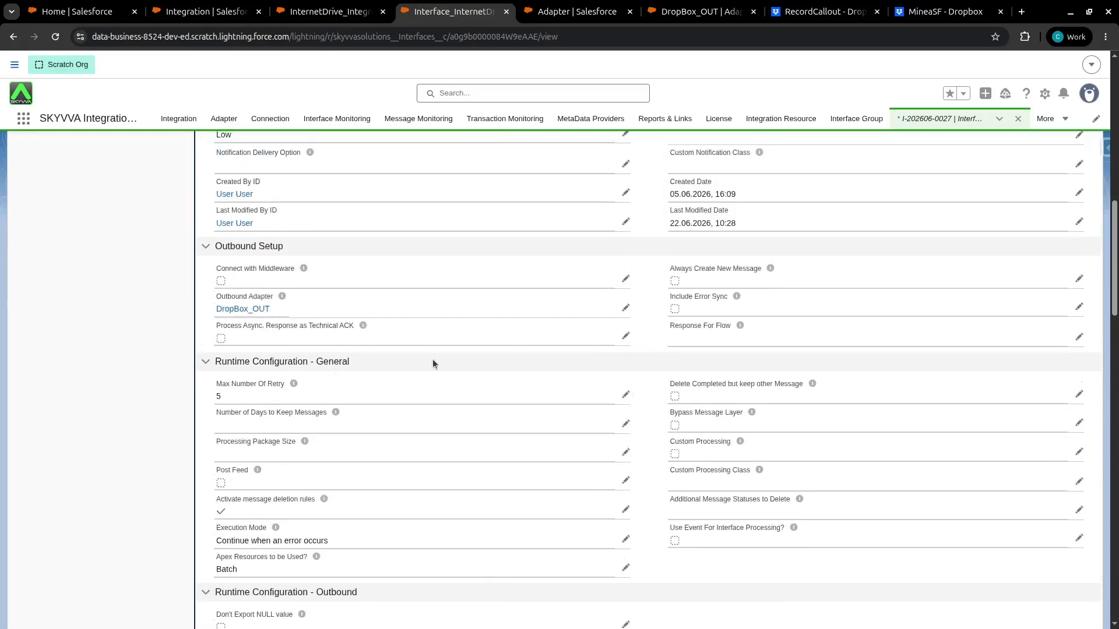
pyautogui.tripleClick(210, 307)
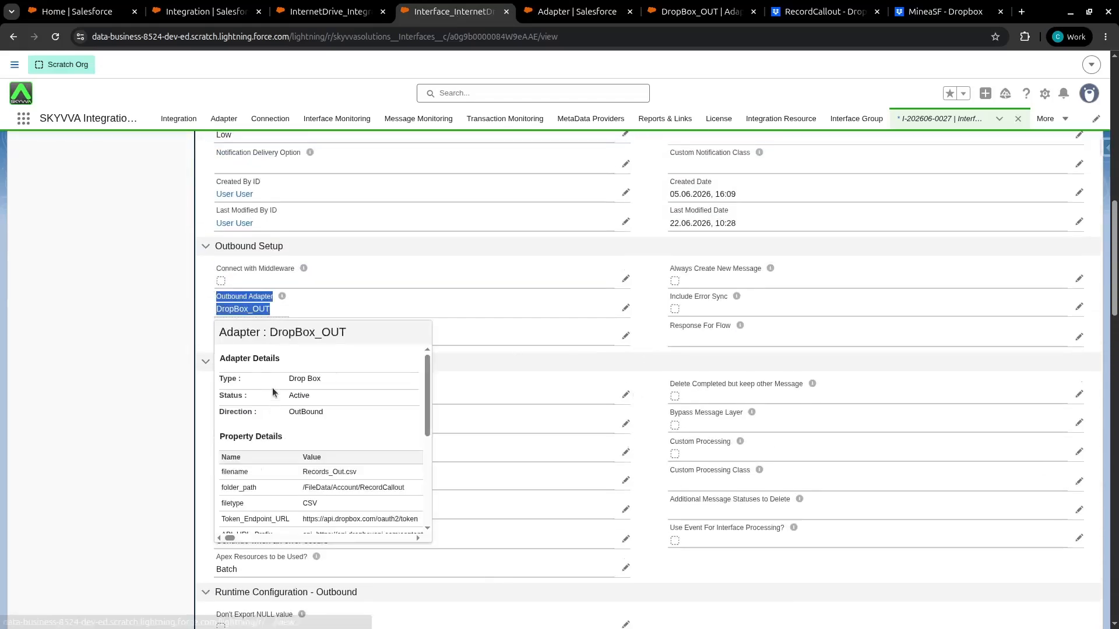
pyautogui.scroll(2, 278, 411)
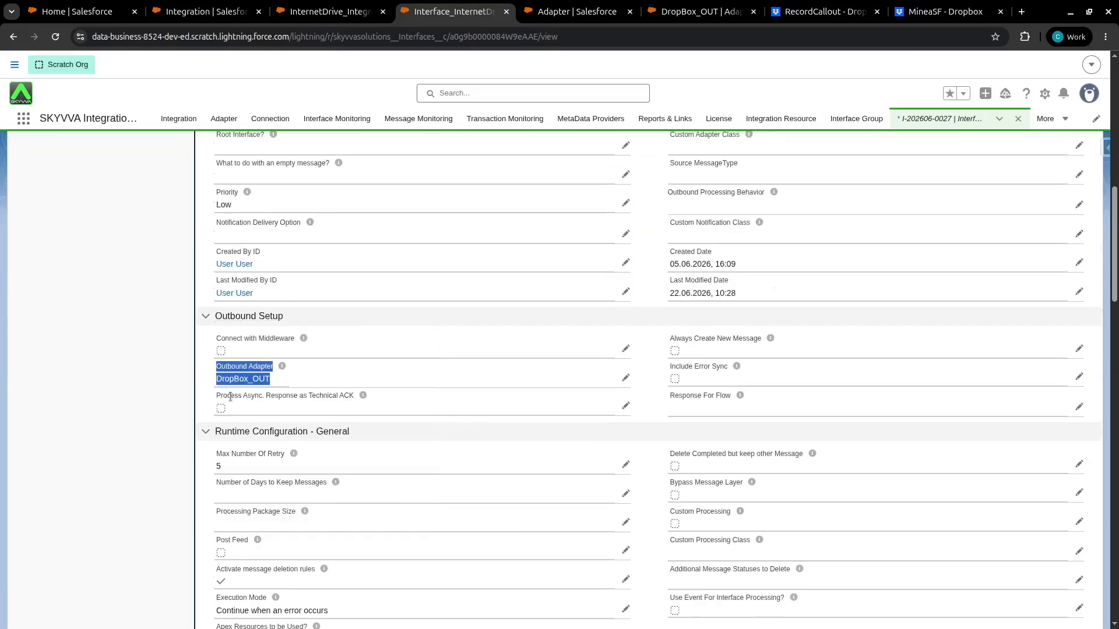
pyautogui.click(818, 12)
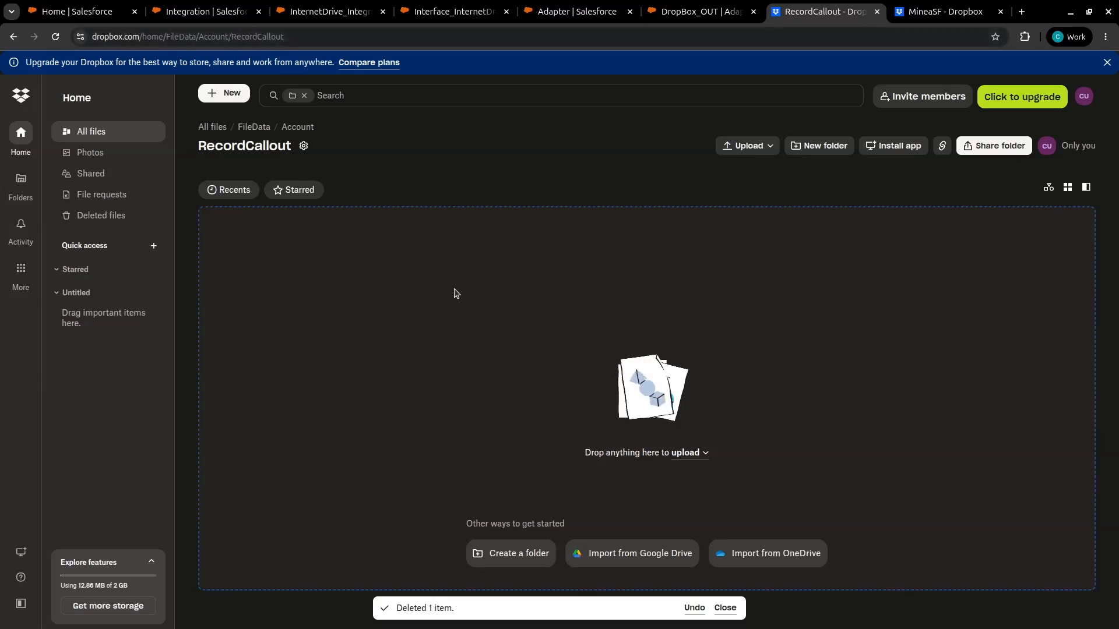
# Run Interface Processing on Interface_InternetDrive_Outbound, using the interface's SOQL filter query as the data source
pyautogui.click(330, 21)
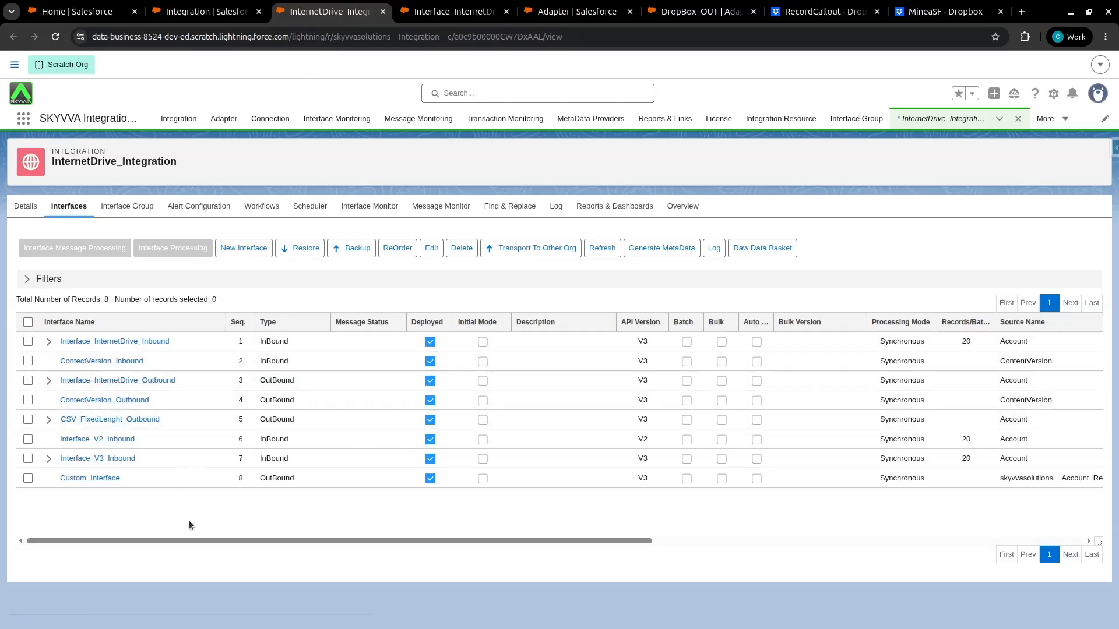
pyautogui.moveTo(177, 544); pyautogui.dragTo(297, 545)
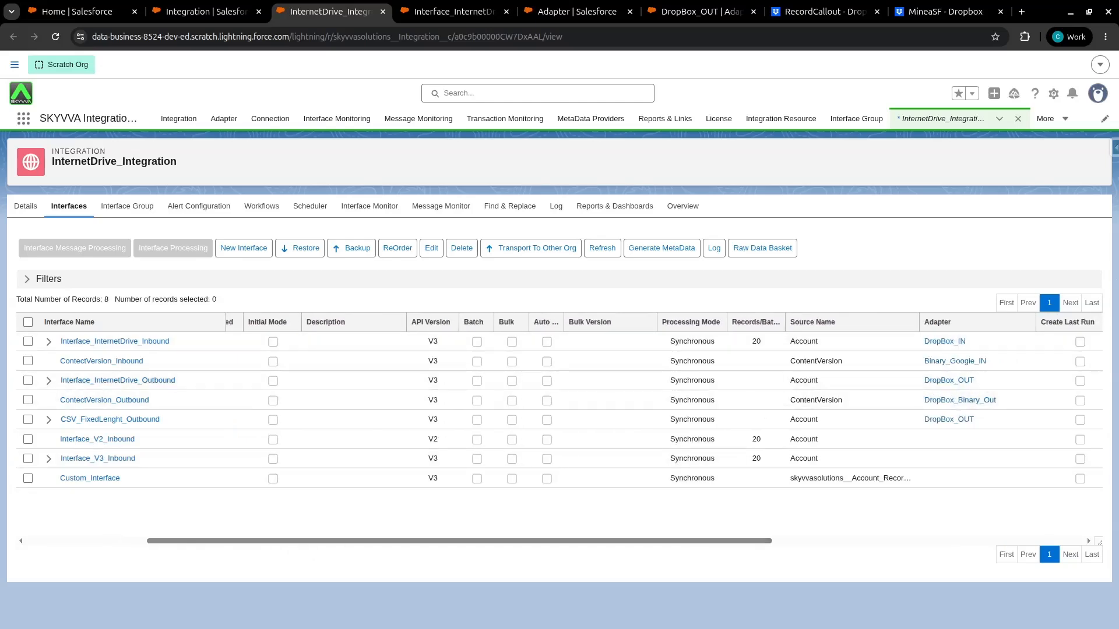
pyautogui.click(28, 382)
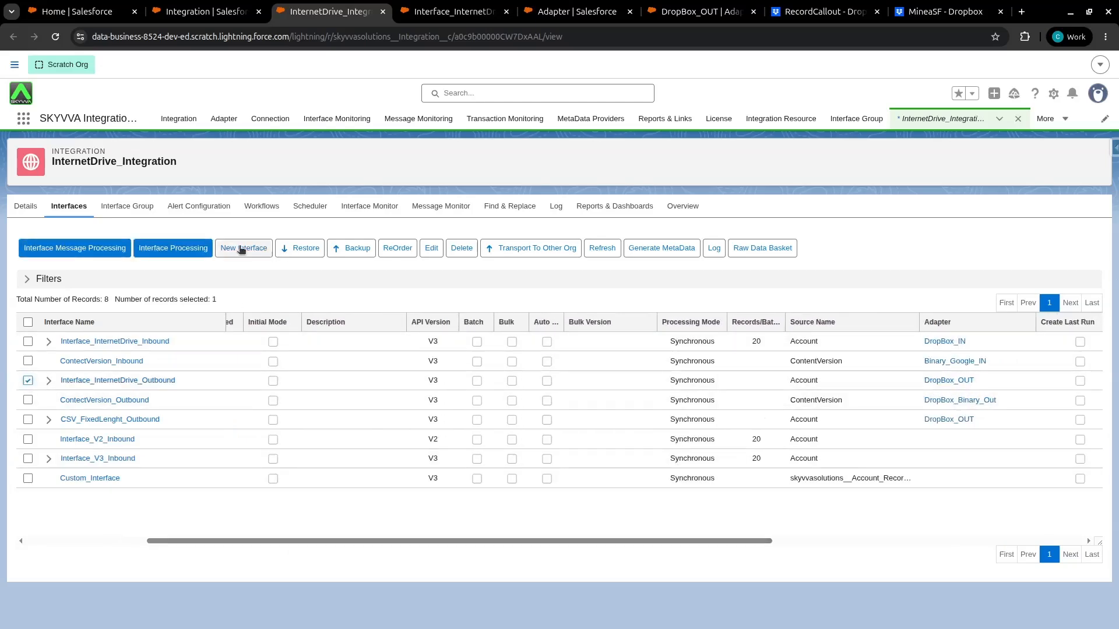
pyautogui.click(192, 251)
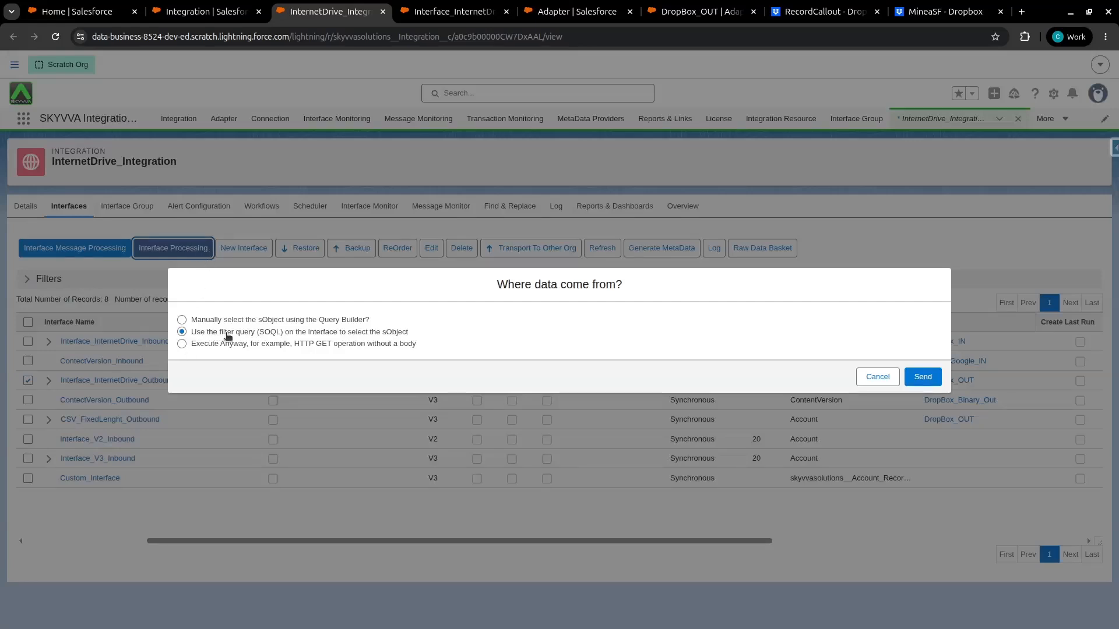
pyautogui.click(923, 377)
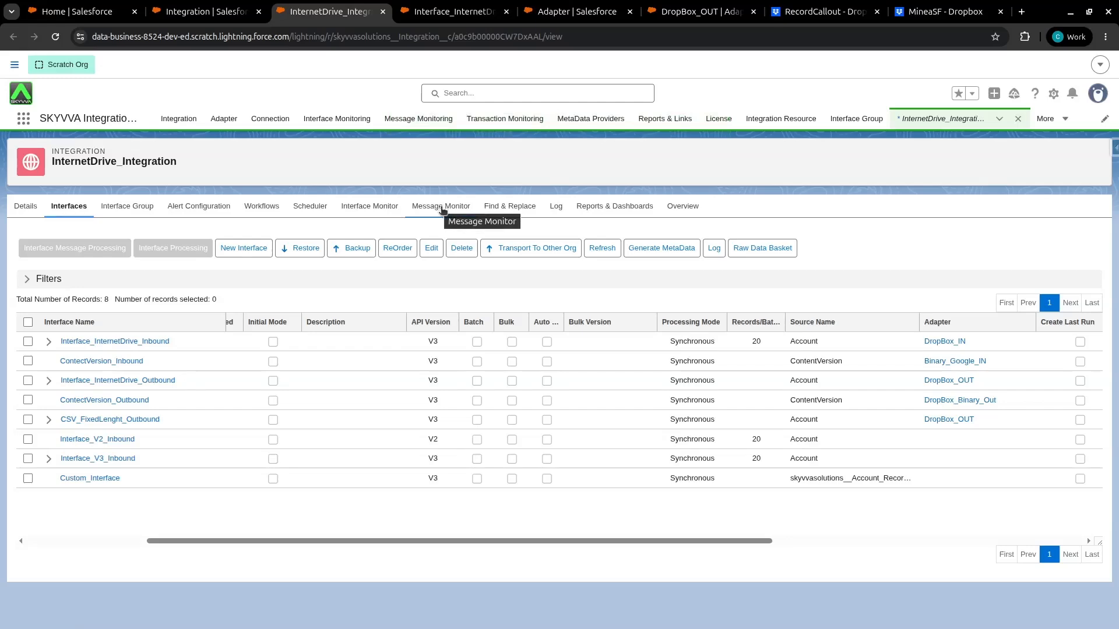
# Open the integration's Message Monitor and apply the filter to list its messages
pyautogui.click(441, 207)
pyautogui.scroll(-3, 476, 350)
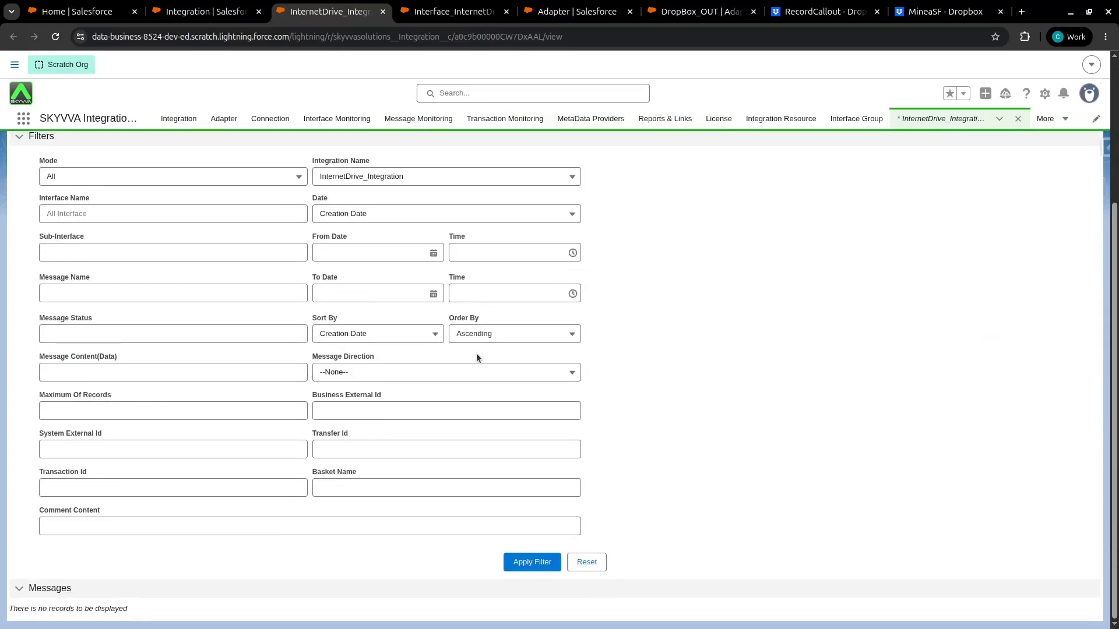
pyautogui.click(531, 562)
pyautogui.scroll(-3, 520, 517)
pyautogui.scroll(-3, 520, 517)
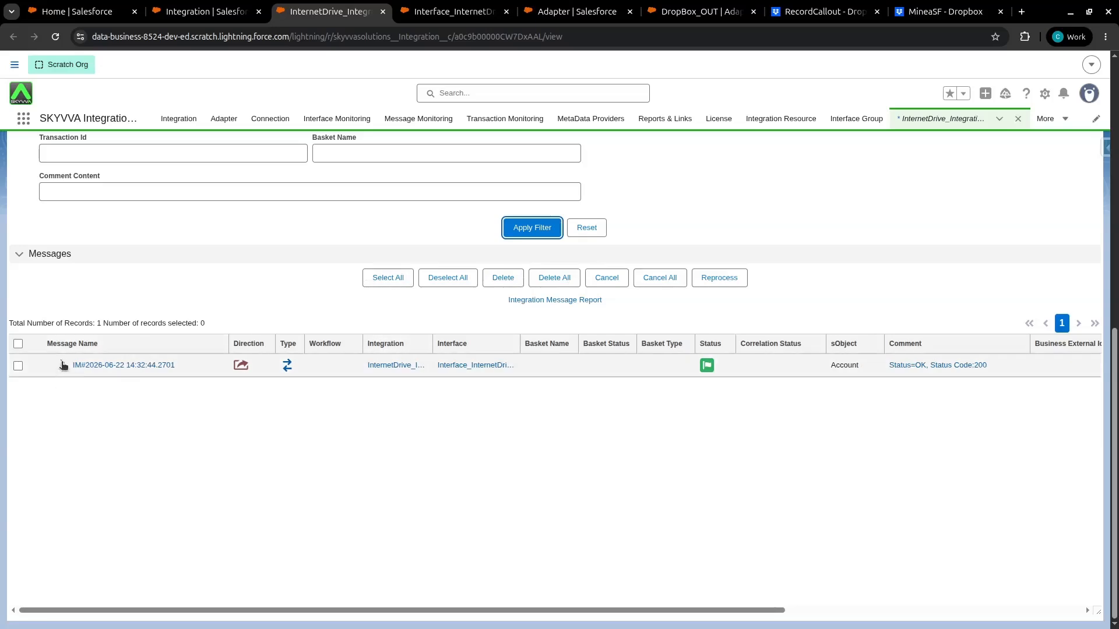
# Expand the new outbound message's child messages and open the root message record
pyautogui.click(63, 365)
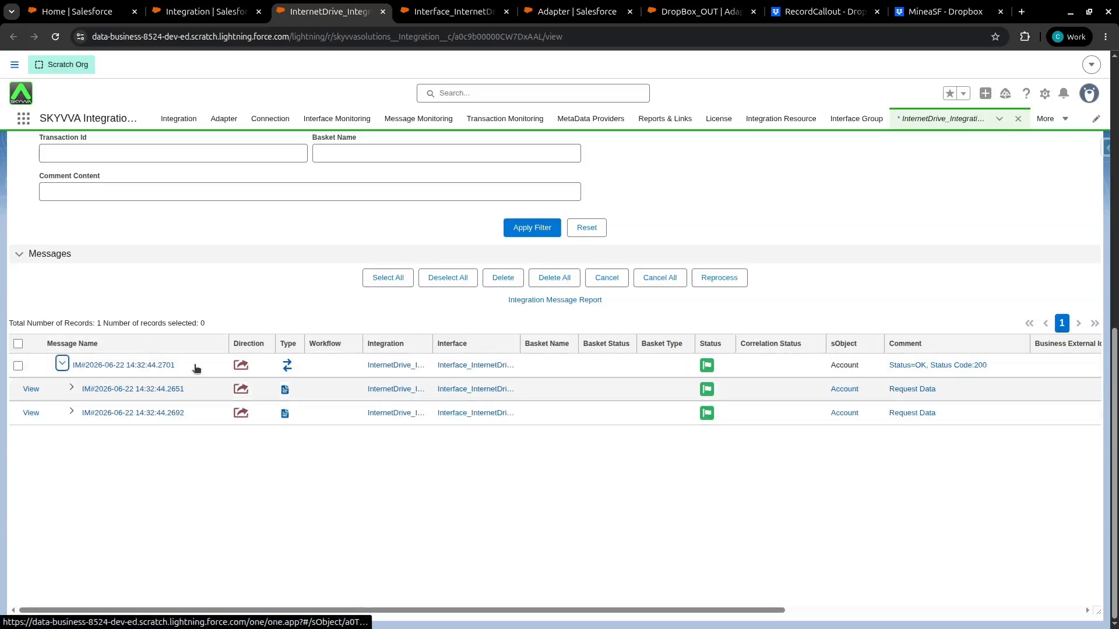
pyautogui.click(72, 410)
pyautogui.click(71, 387)
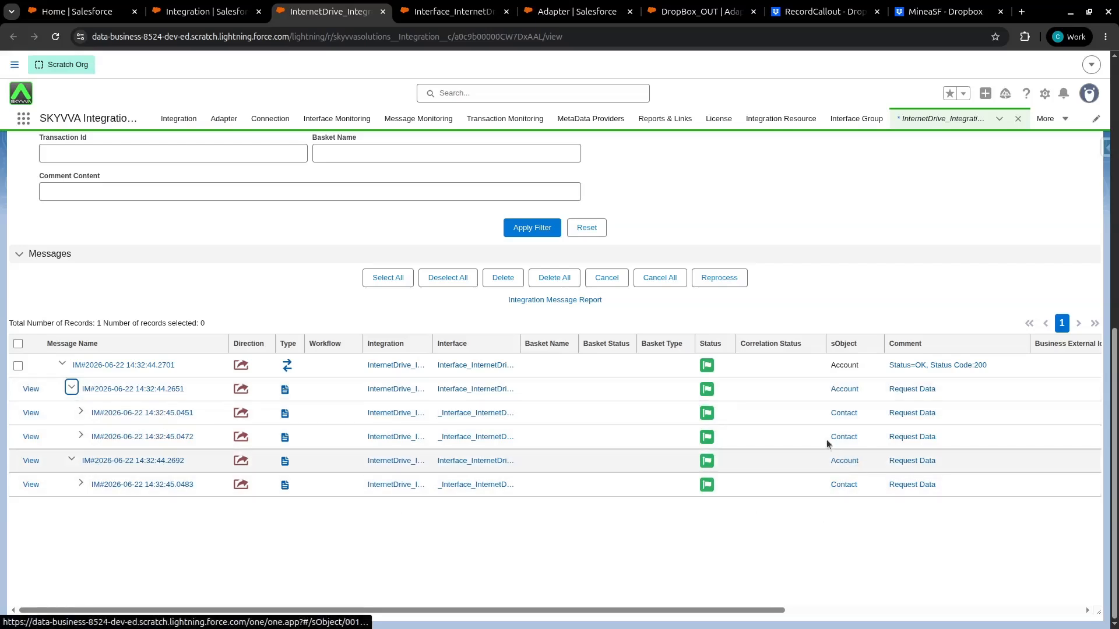
pyautogui.click(148, 369)
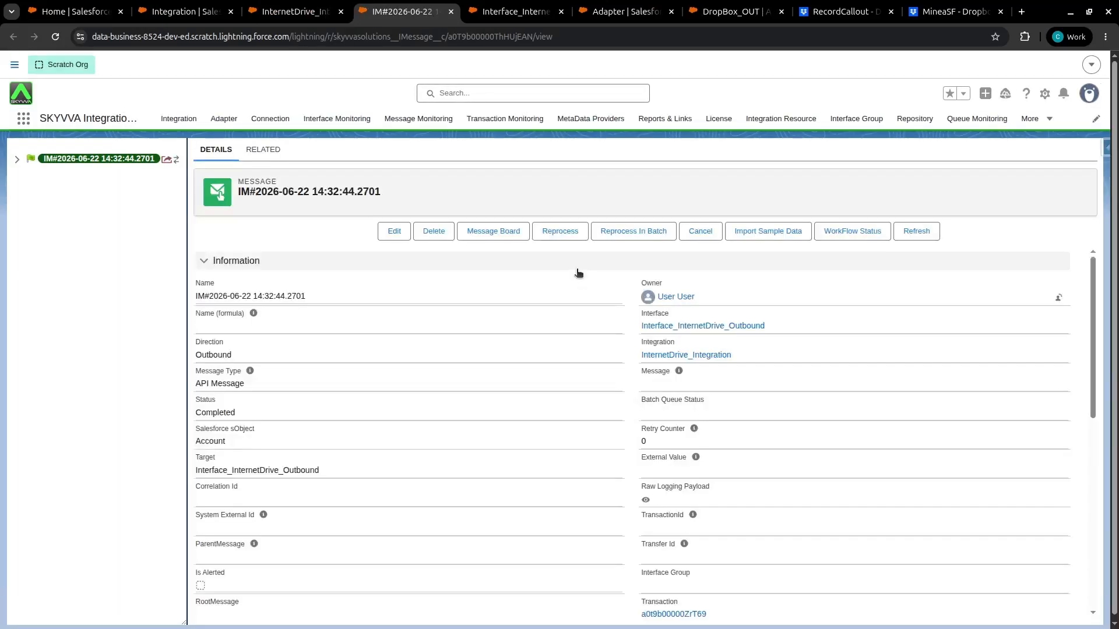
pyautogui.click(17, 160)
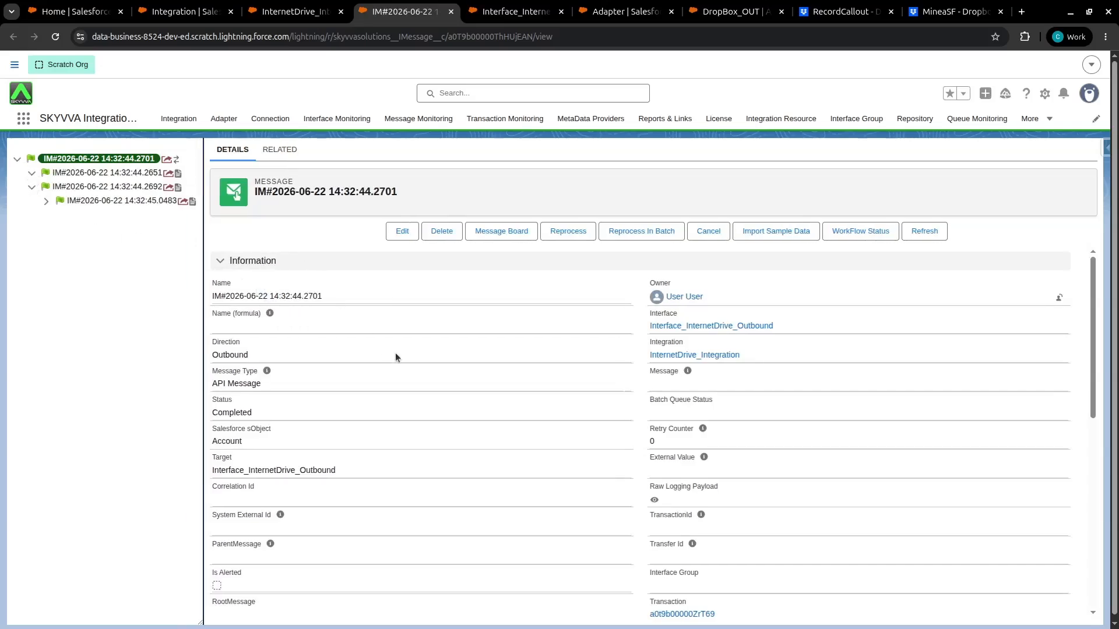
# Inspect the data fields of the message hierarchy's child Account and Contact messages
pyautogui.scroll(-5, 396, 358)
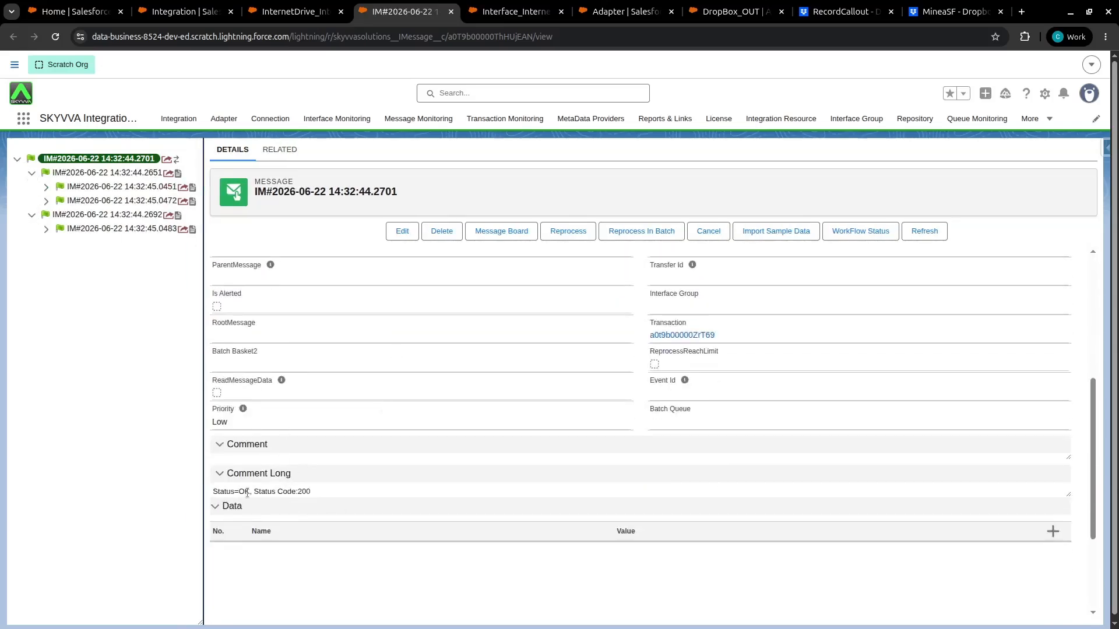
pyautogui.scroll(5, 229, 459)
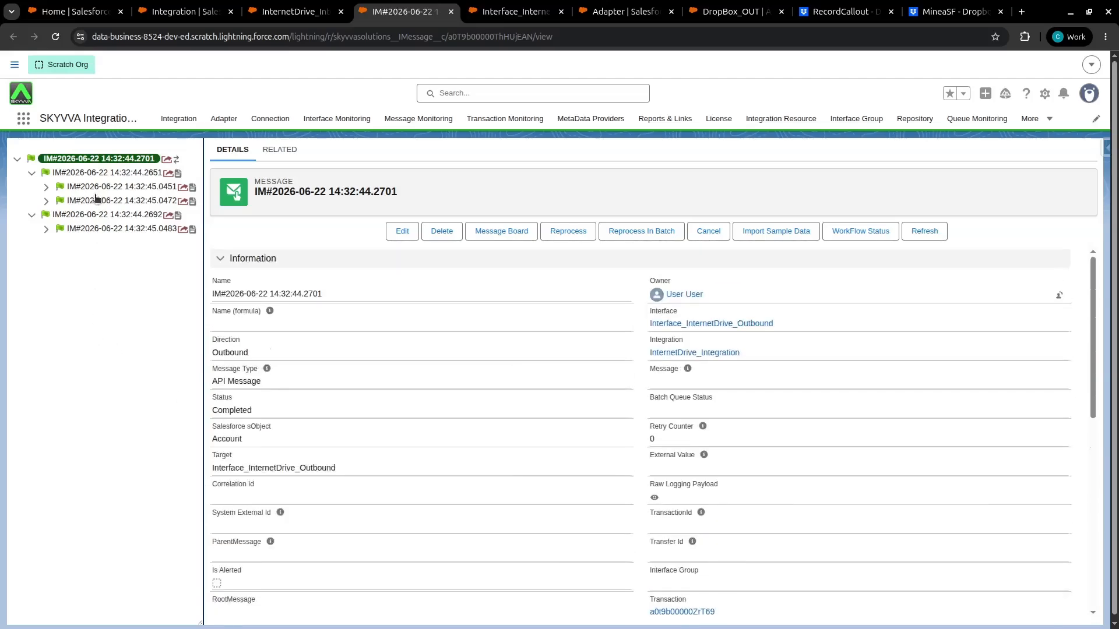
pyautogui.click(95, 190)
pyautogui.click(93, 175)
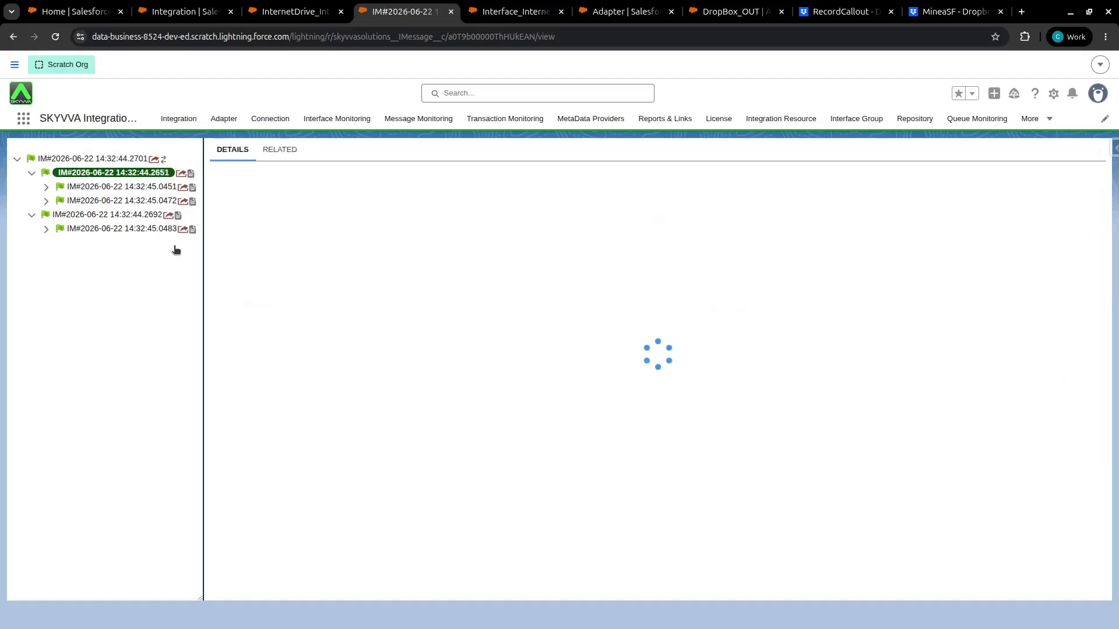
pyautogui.scroll(-2, 277, 407)
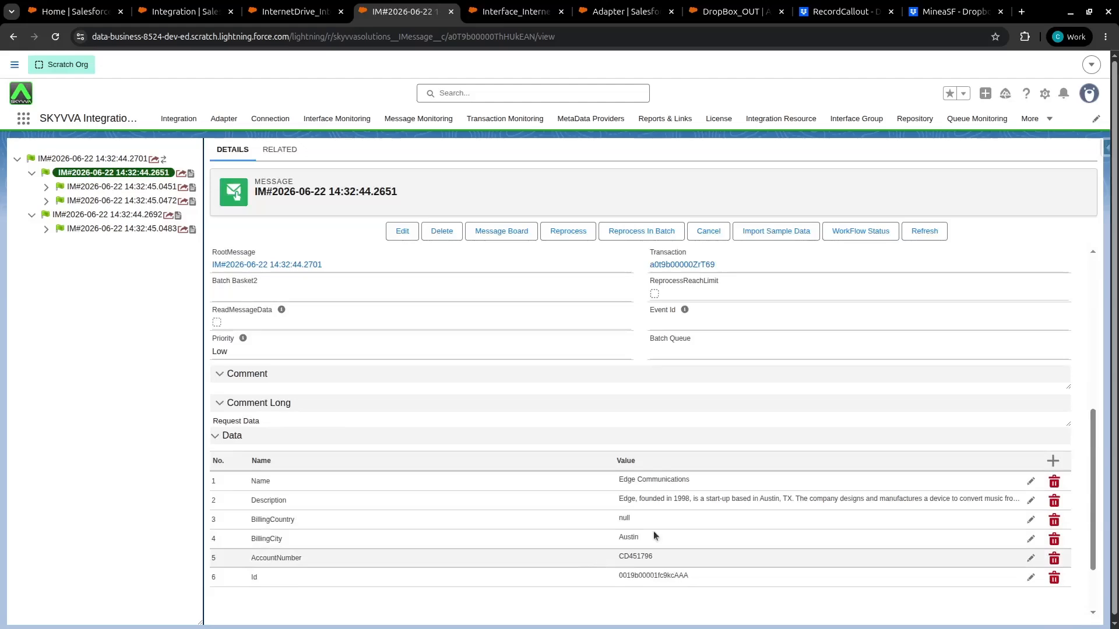
pyautogui.scroll(-2, 652, 572)
pyautogui.scroll(4, 644, 440)
pyautogui.click(129, 187)
pyautogui.scroll(-5, 574, 463)
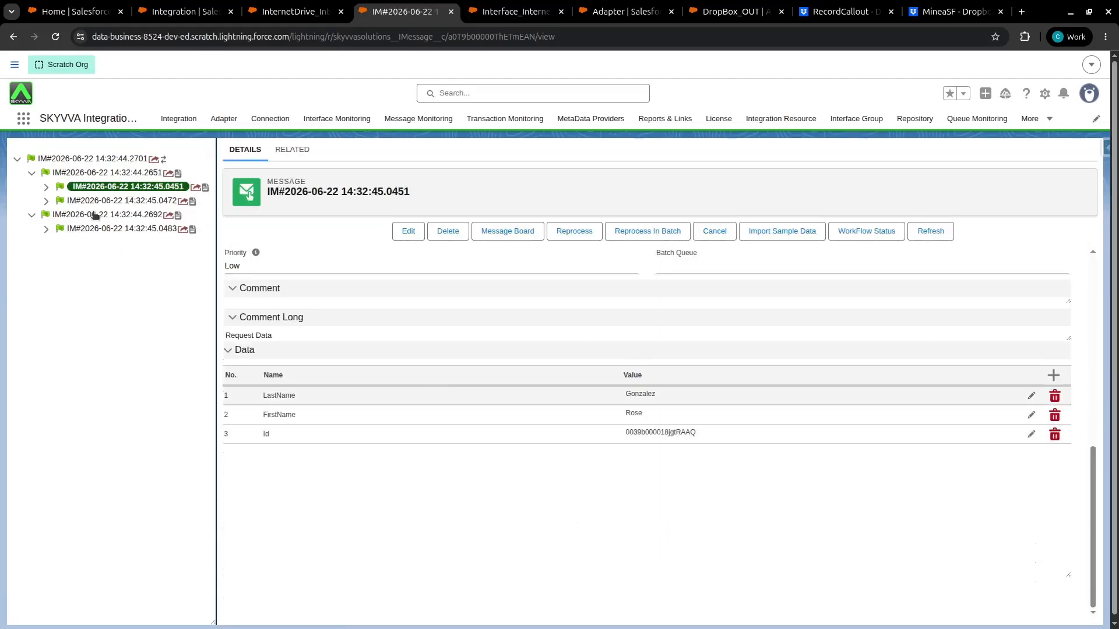
pyautogui.click(92, 159)
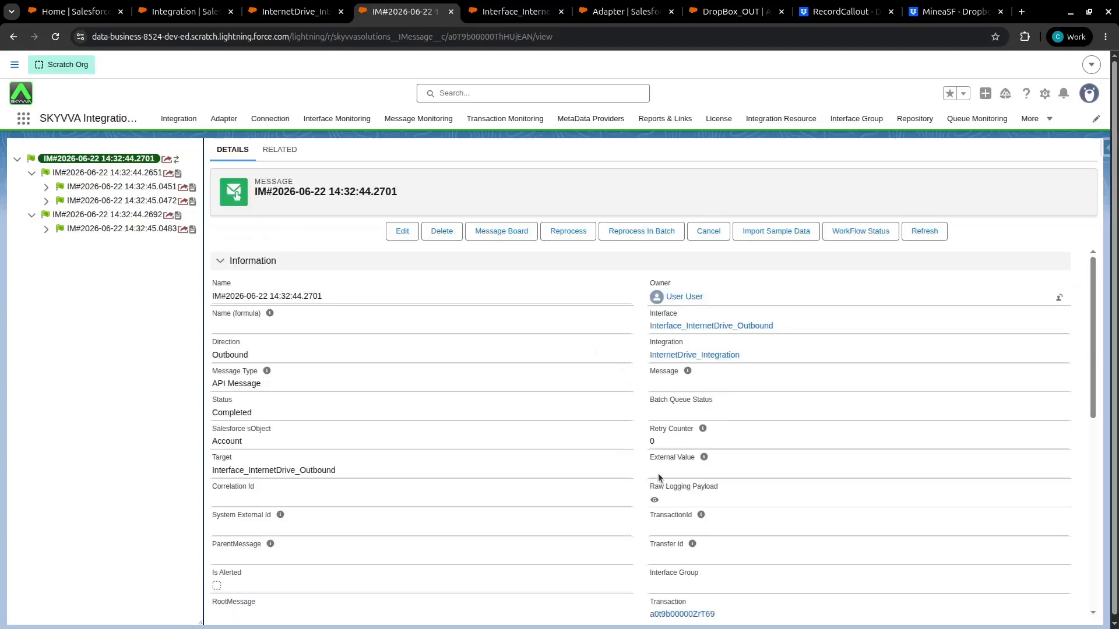
# View the root message's raw logging payload sent to Dropbox, then close it
pyautogui.click(654, 499)
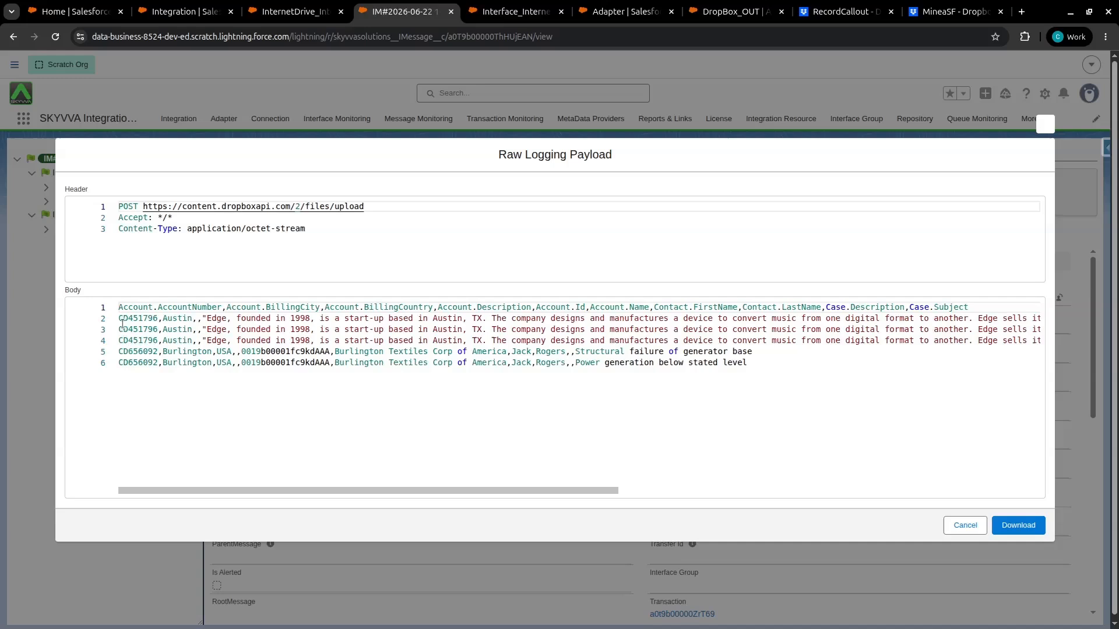
pyautogui.doubleClick(123, 307)
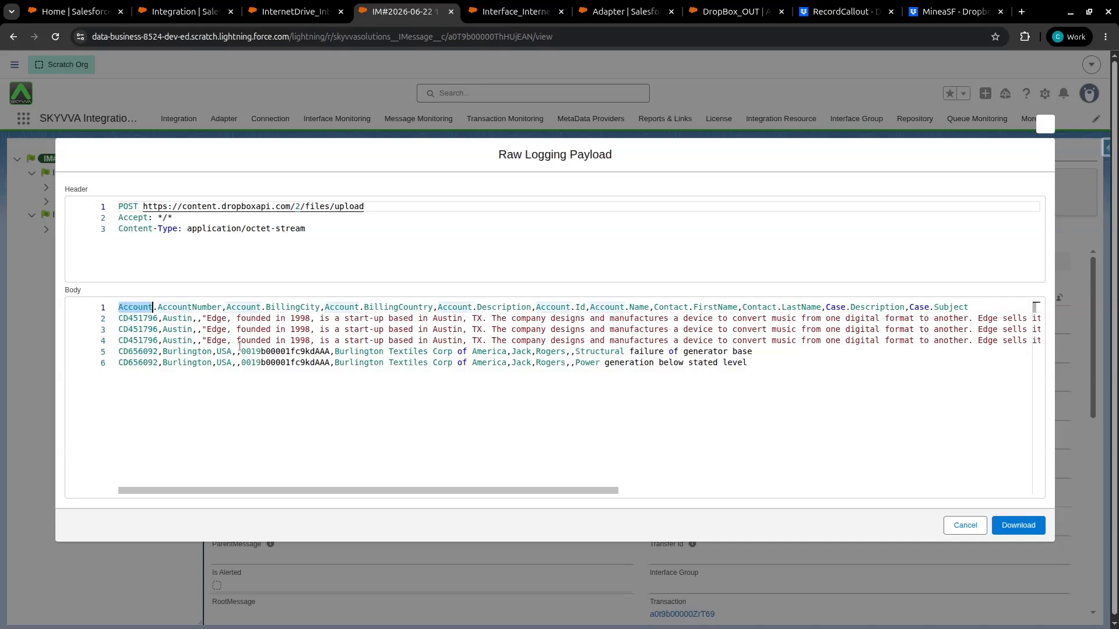
pyautogui.click(960, 526)
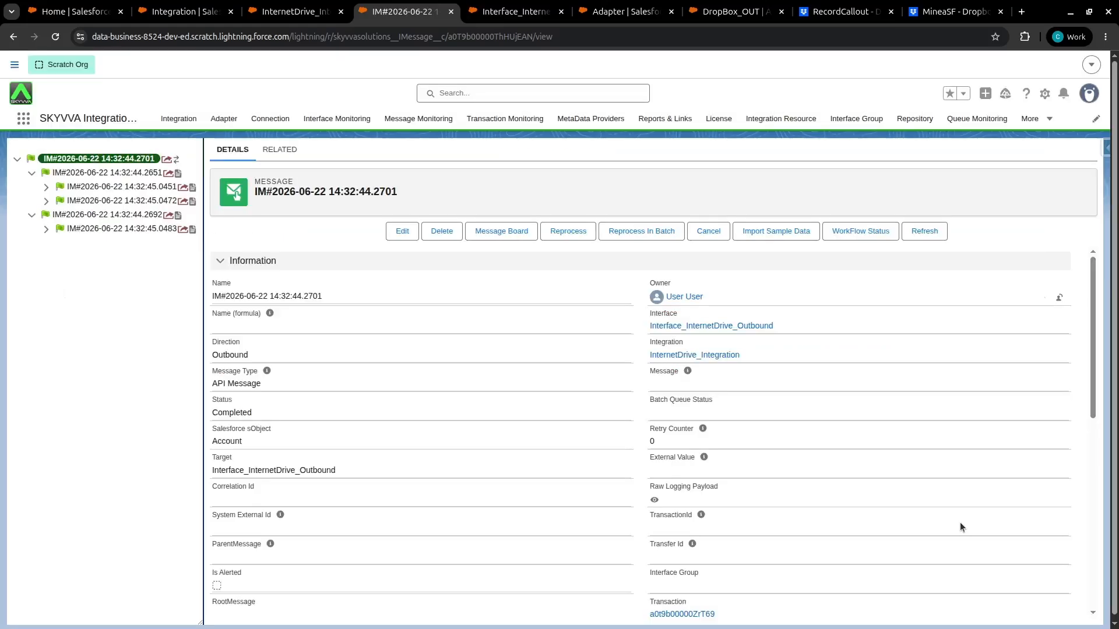
# Preview the exported CSV file in the Dropbox RecordCallout folder
pyautogui.click(830, 18)
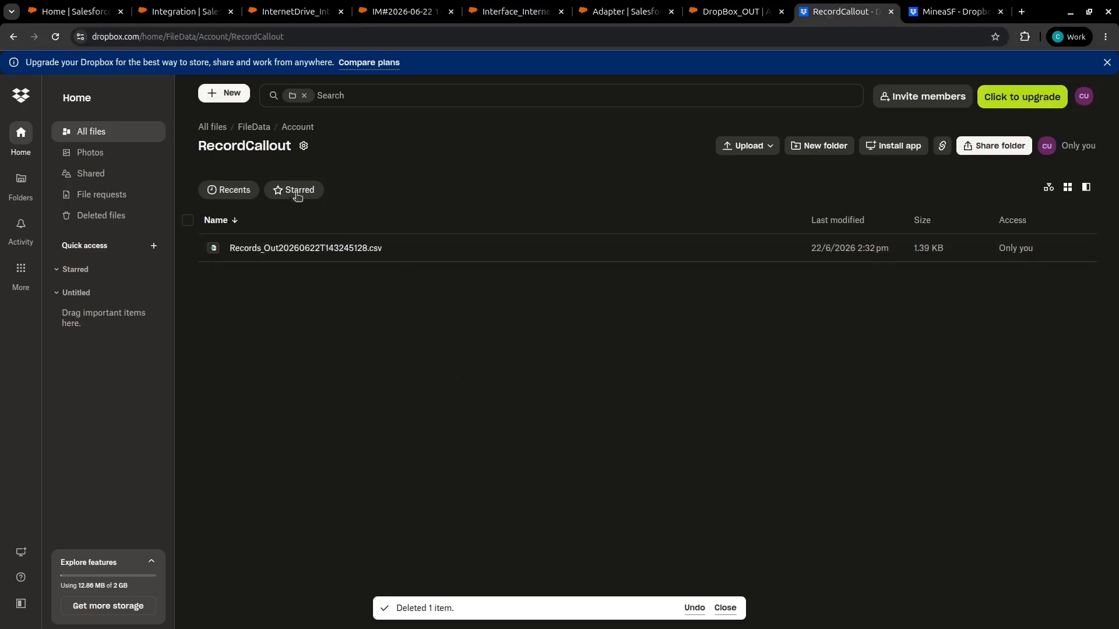
pyautogui.click(347, 252)
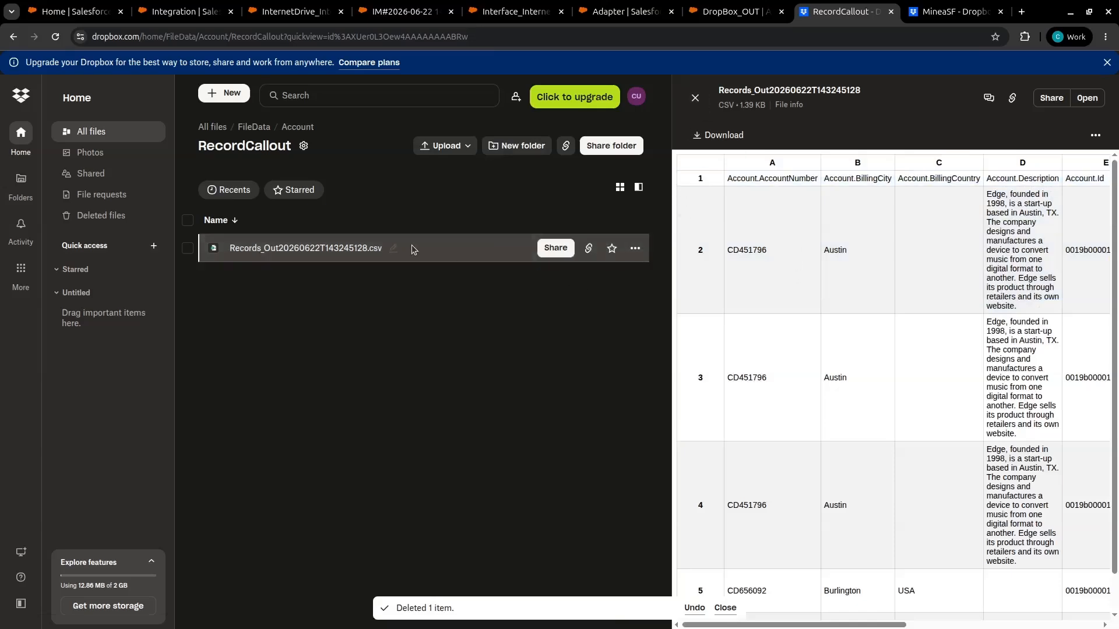
pyautogui.click(929, 118)
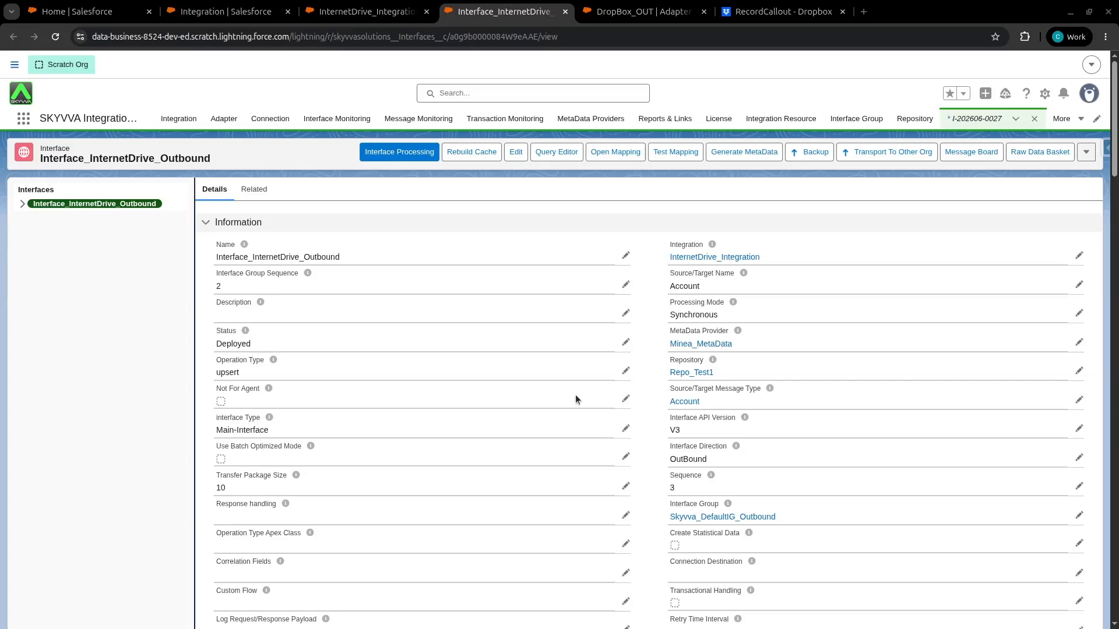
# Edit the DropBox_OUT adapter and change its file type to XML
pyautogui.click(634, 21)
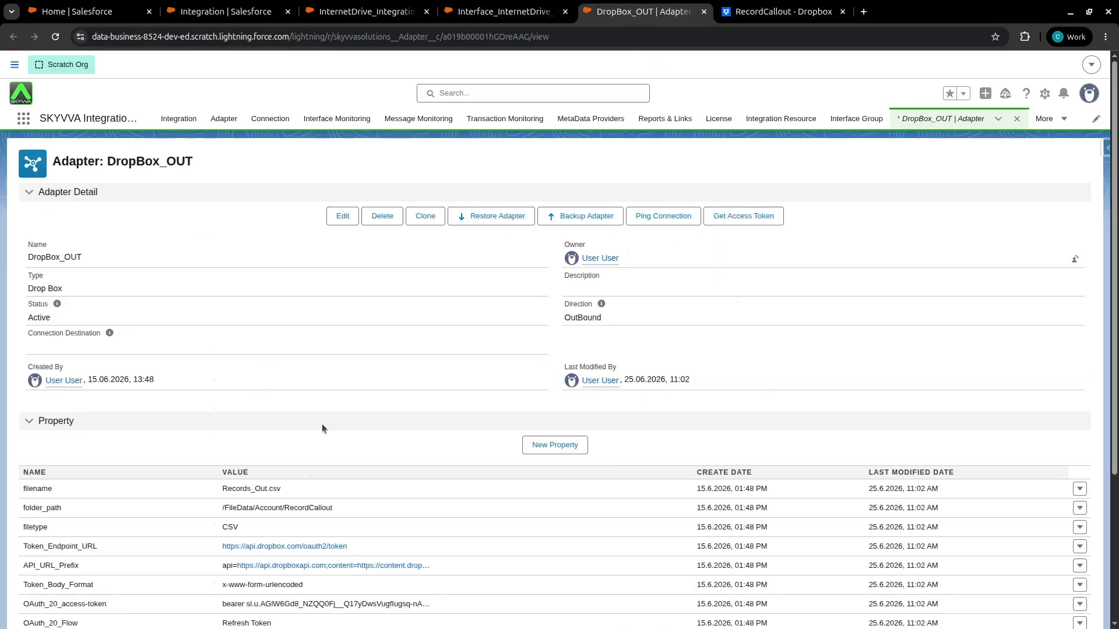
pyautogui.click(338, 219)
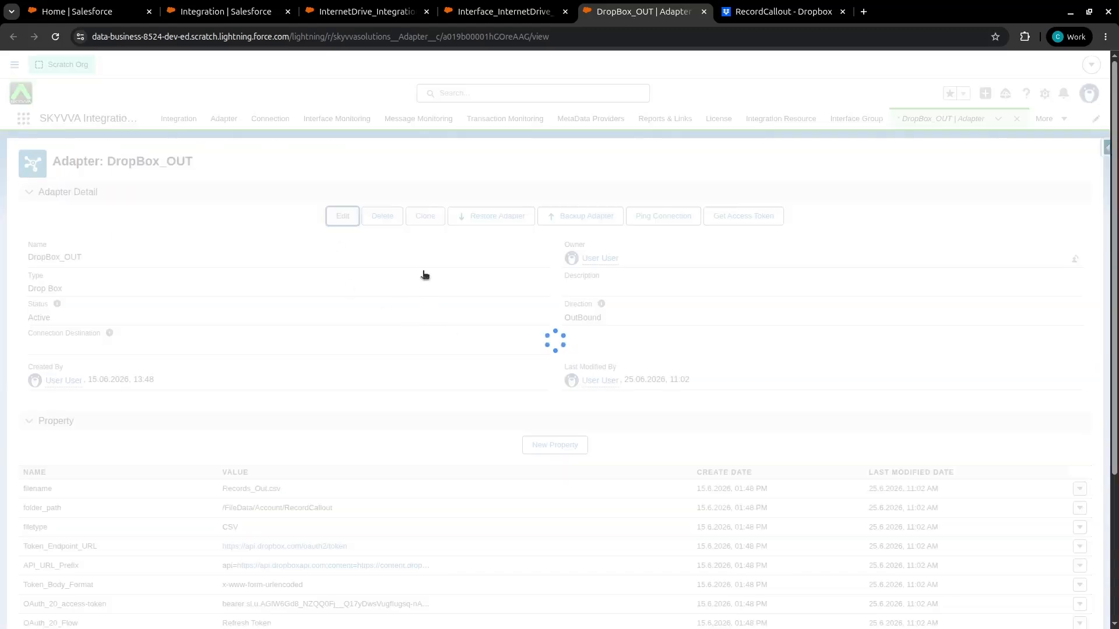
pyautogui.scroll(-10, 490, 233)
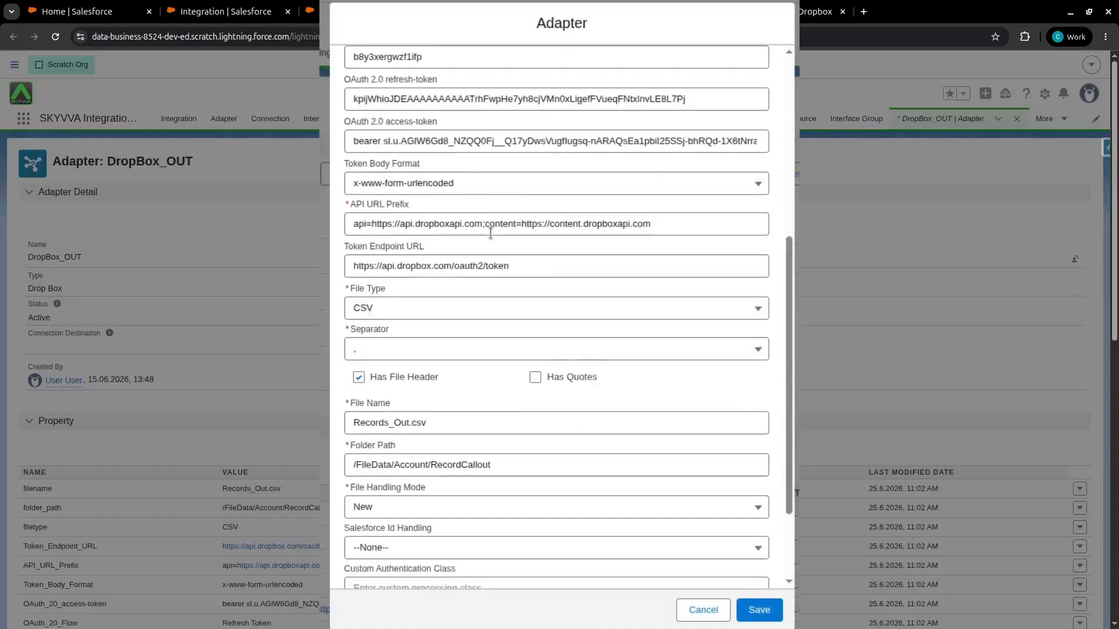
pyautogui.scroll(-2, 490, 238)
pyautogui.moveTo(347, 198); pyautogui.dragTo(407, 215)
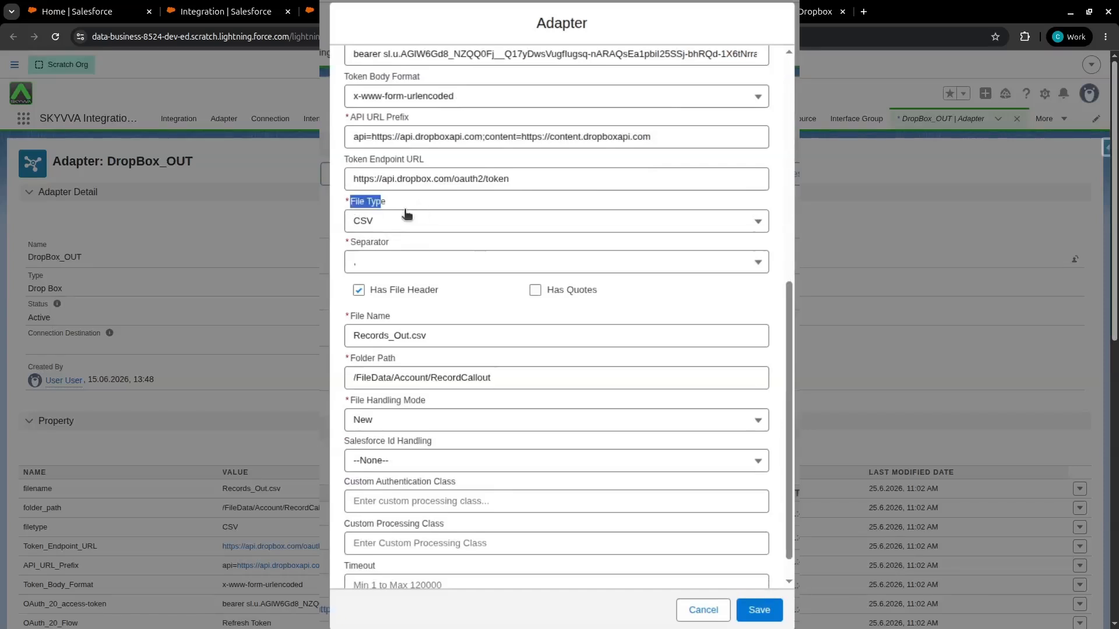
pyautogui.click(397, 225)
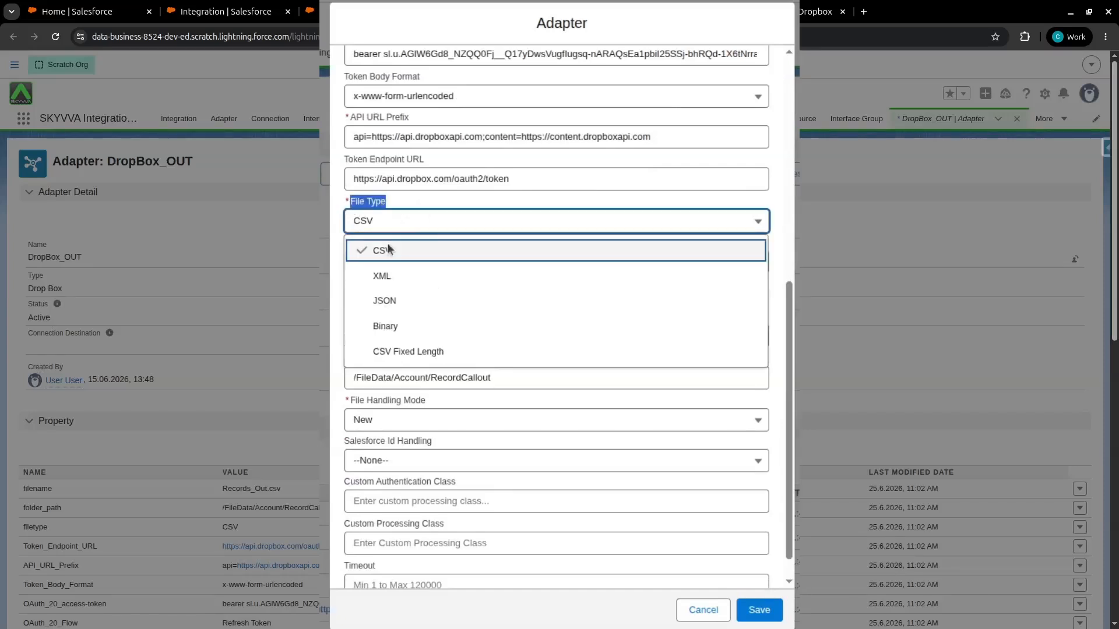
pyautogui.click(384, 276)
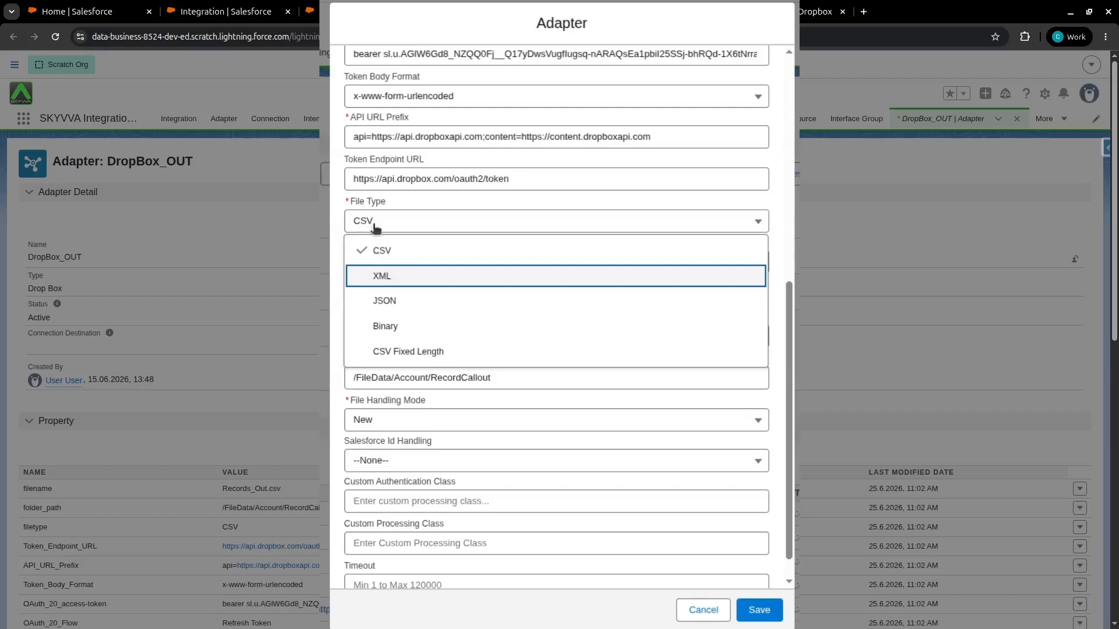
# Set the adapter's XML root tag to Root
pyautogui.moveTo(349, 248); pyautogui.dragTo(396, 245)
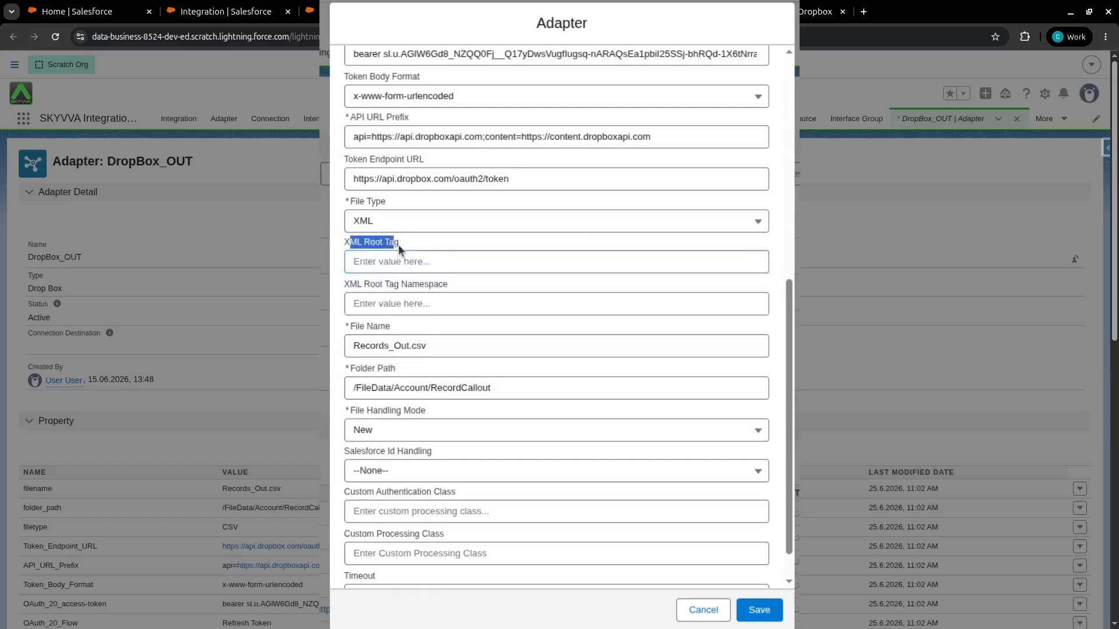
pyautogui.click(395, 258)
pyautogui.click(439, 301)
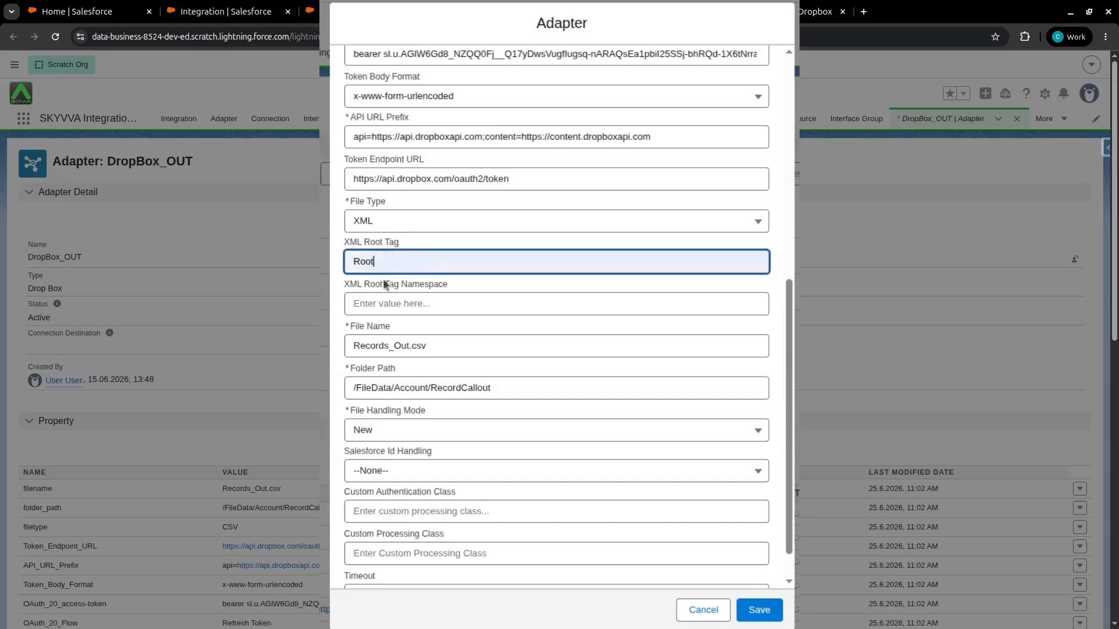
# Change the file name to Records_Out.xml and save the adapter
pyautogui.click(434, 343)
pyautogui.press('BackSpace')
pyautogui.press('BackSpace')
pyautogui.press('BackSpace')
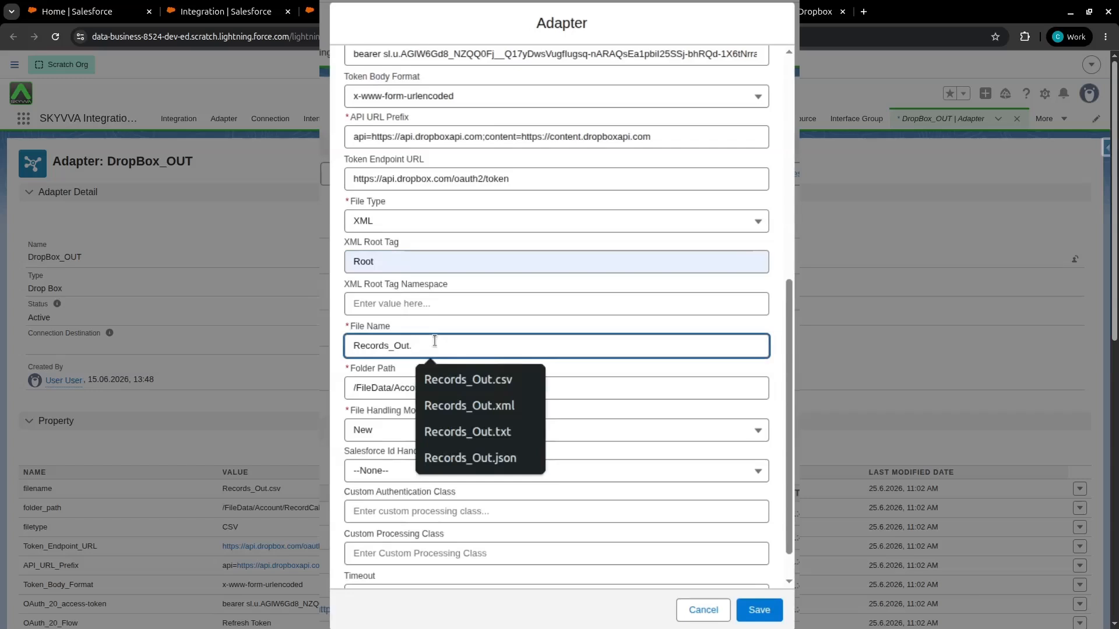
pyautogui.write('xml')
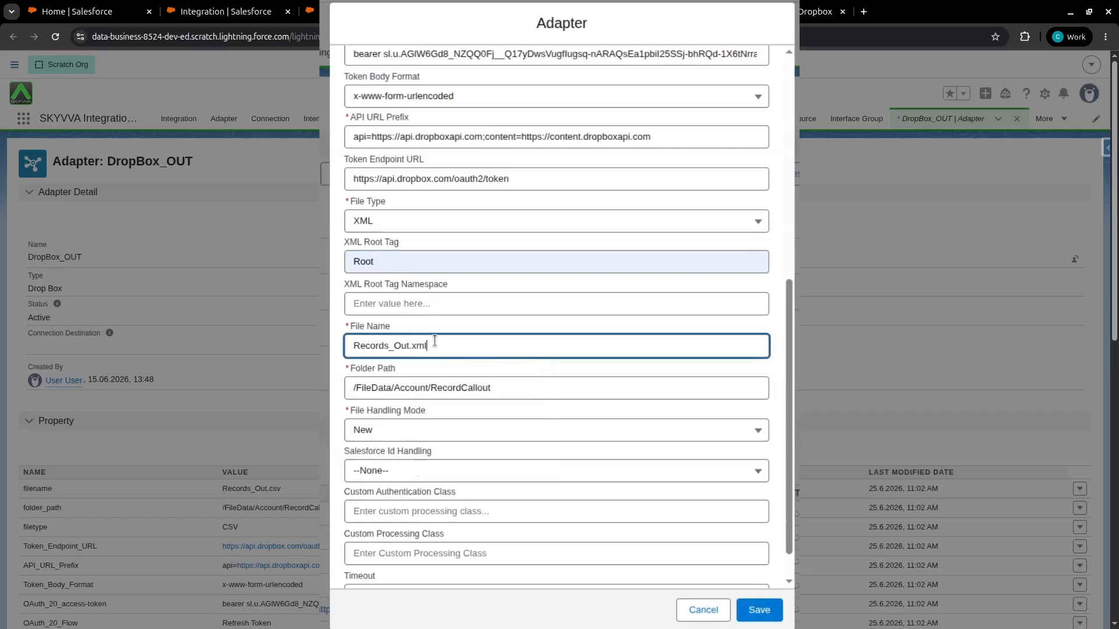
pyautogui.click(427, 263)
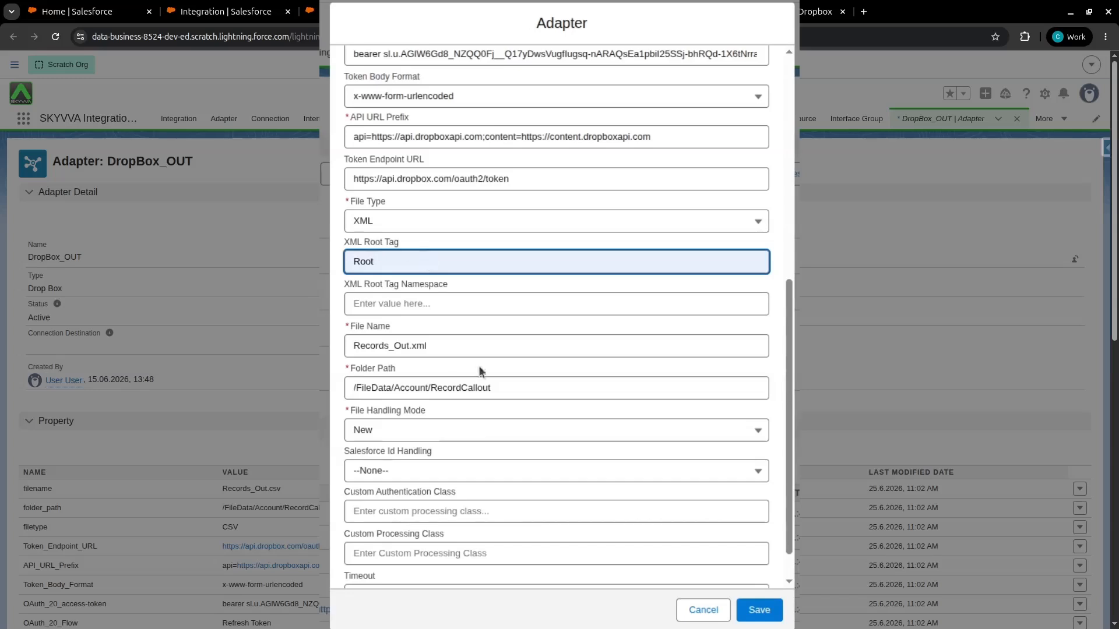
pyautogui.click(767, 619)
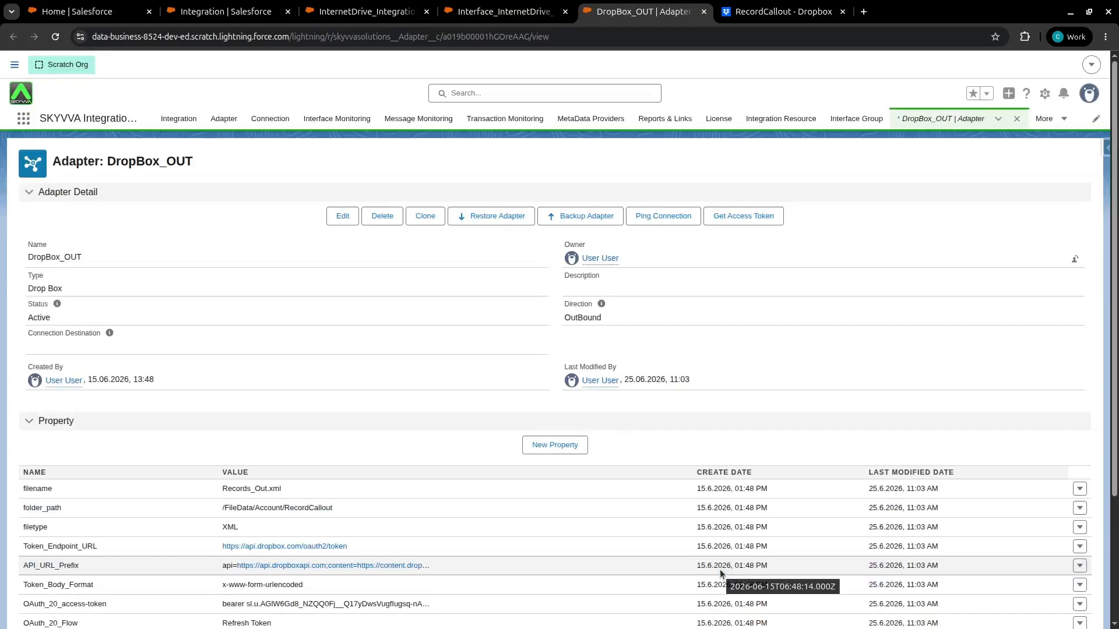
# Run Interface Processing on the Interface_InternetDrive_Outbound interface to export the Account records
pyautogui.scroll(-3, 458, 455)
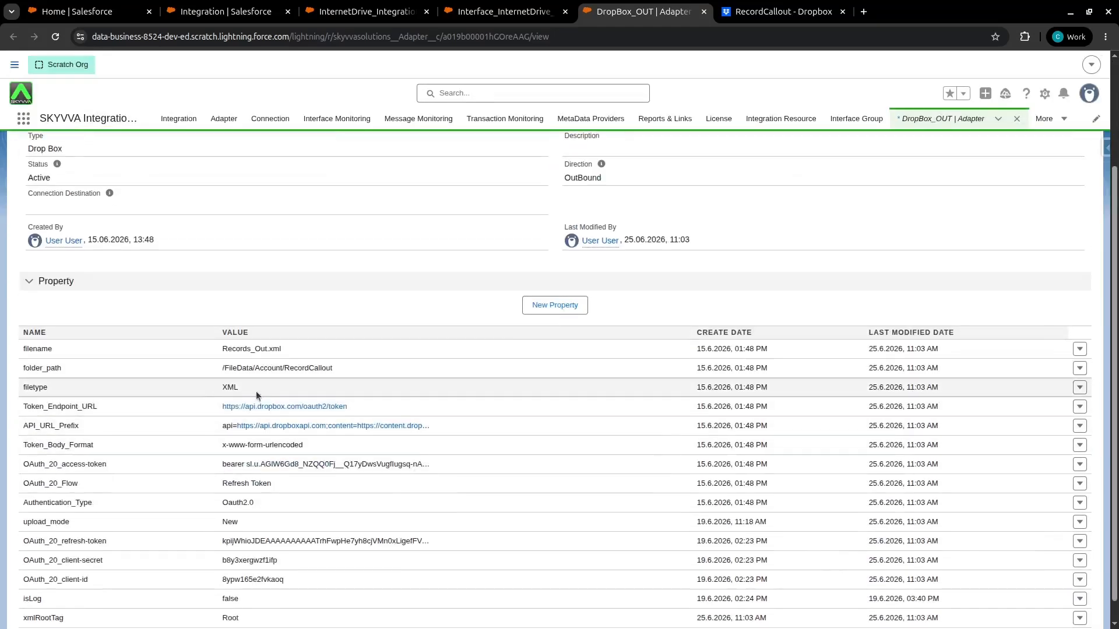
pyautogui.scroll(-1, 248, 391)
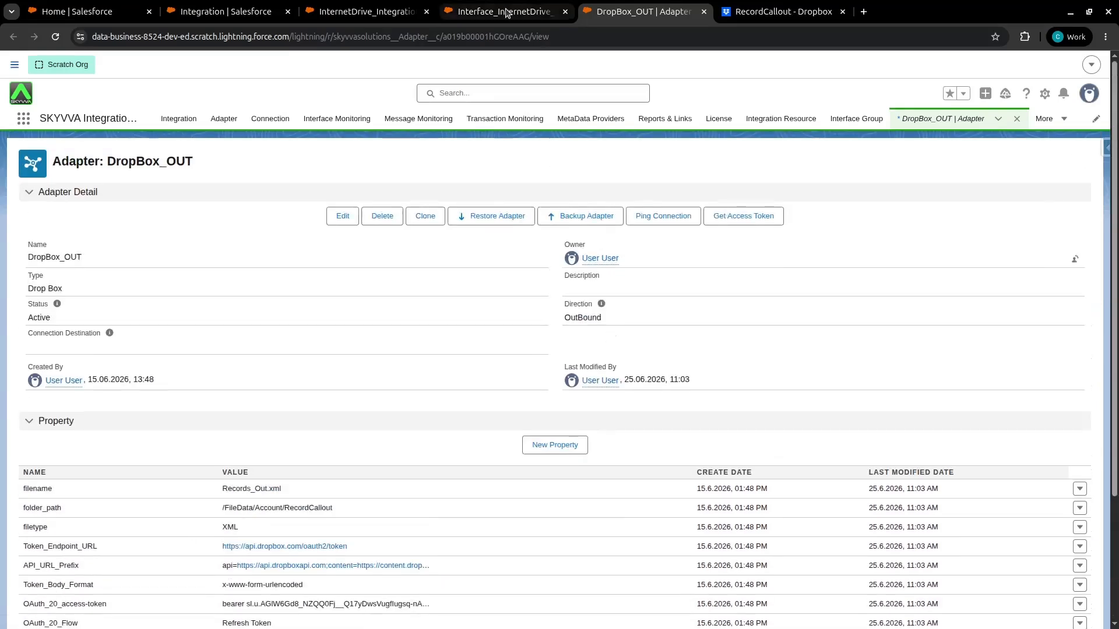
pyautogui.click(506, 12)
pyautogui.scroll(-1, 215, 422)
pyautogui.moveTo(216, 419); pyautogui.dragTo(233, 416)
pyautogui.scroll(1, 161, 414)
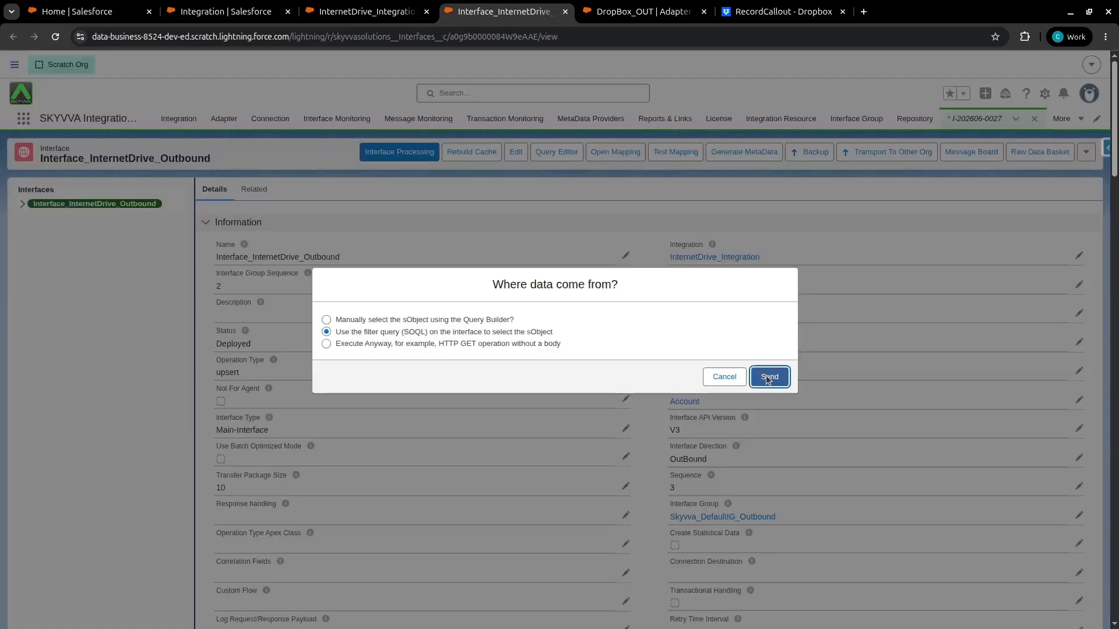
pyautogui.click(766, 378)
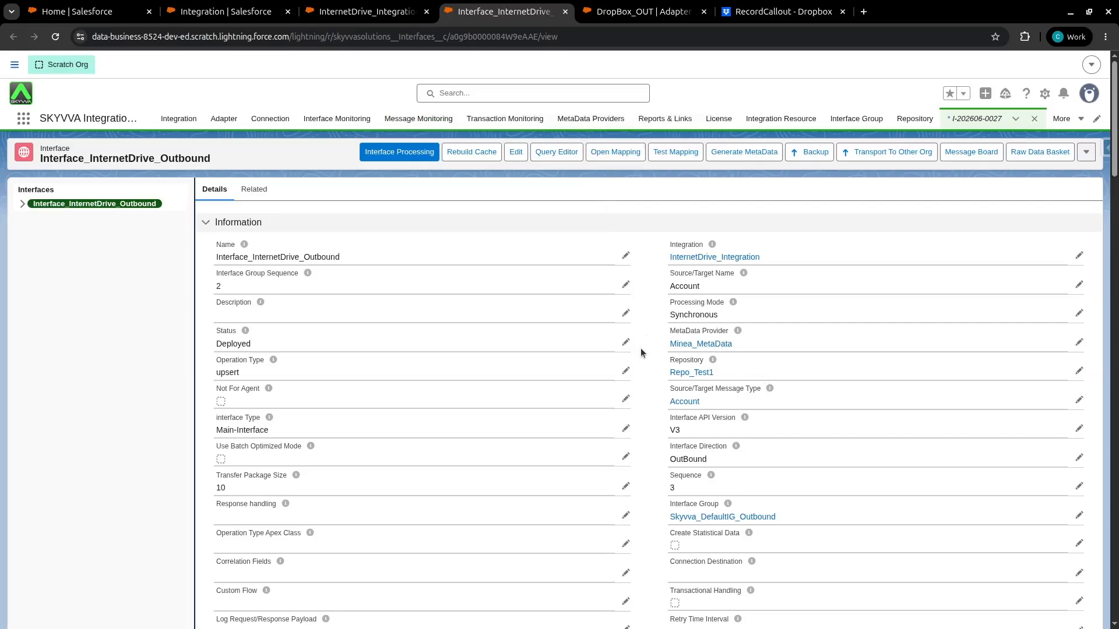
# Refresh the InternetDrive_Integration message monitor and open the newest outbound message
pyautogui.click(373, 12)
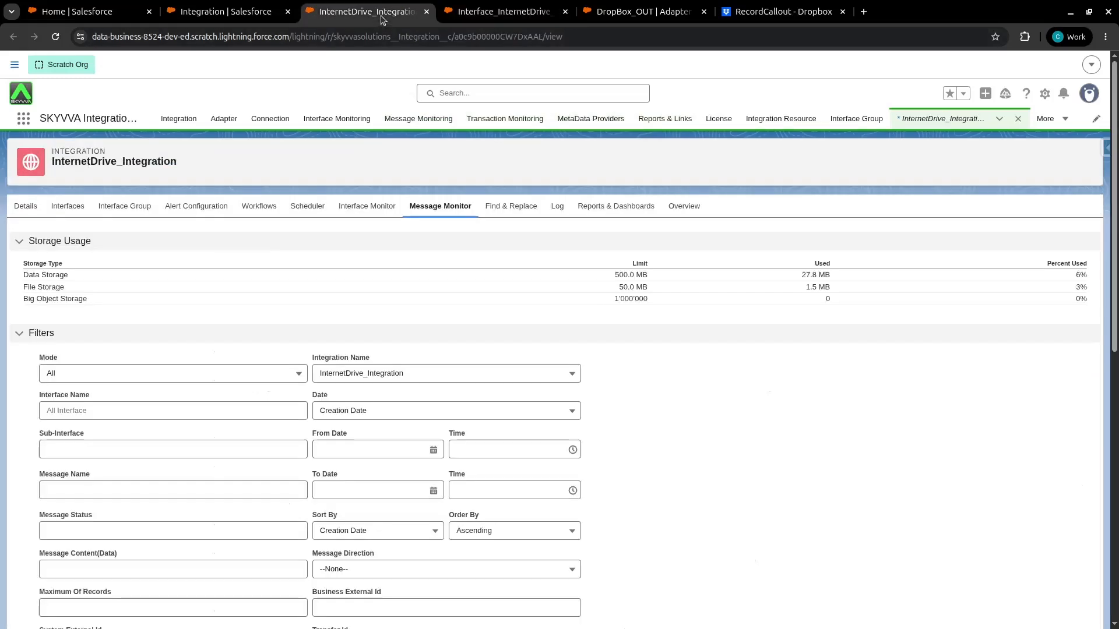
pyautogui.scroll(-9, 446, 219)
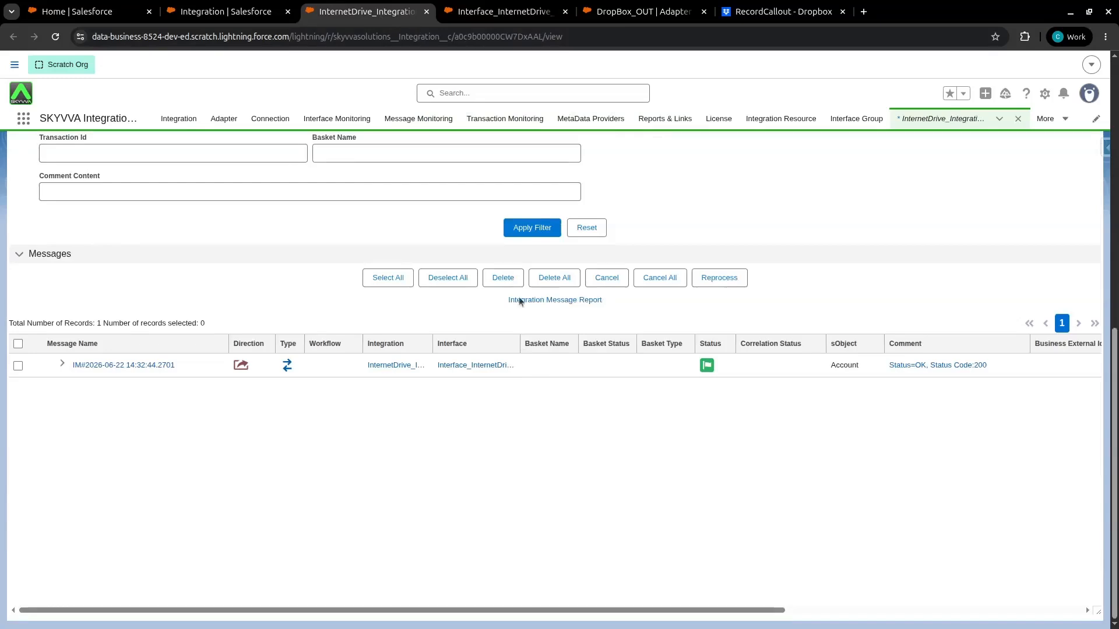
pyautogui.click(525, 228)
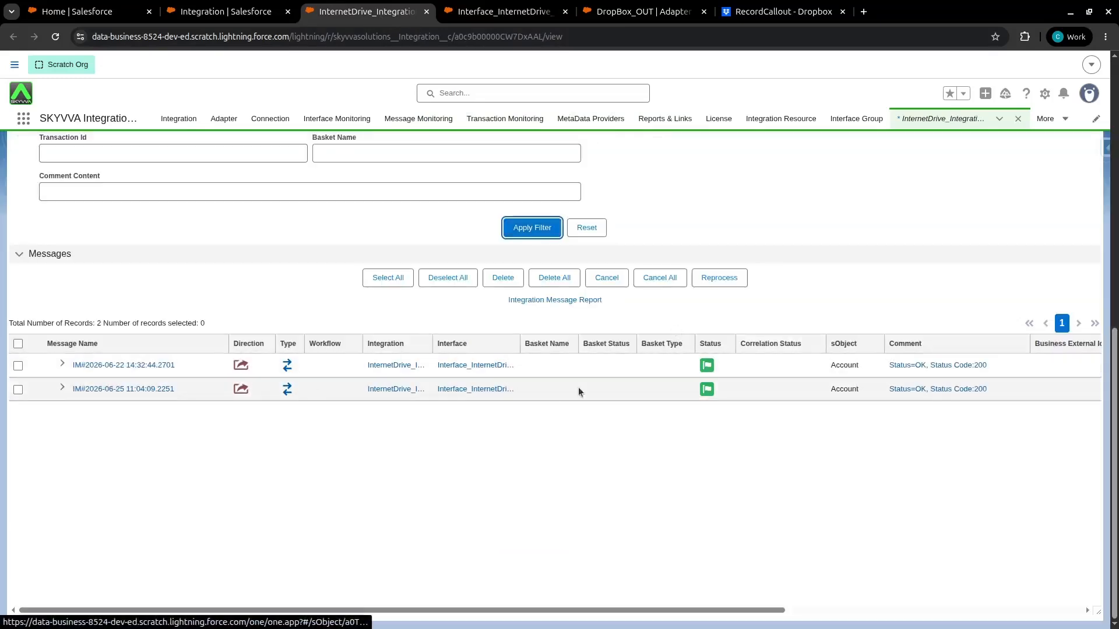
pyautogui.click(62, 388)
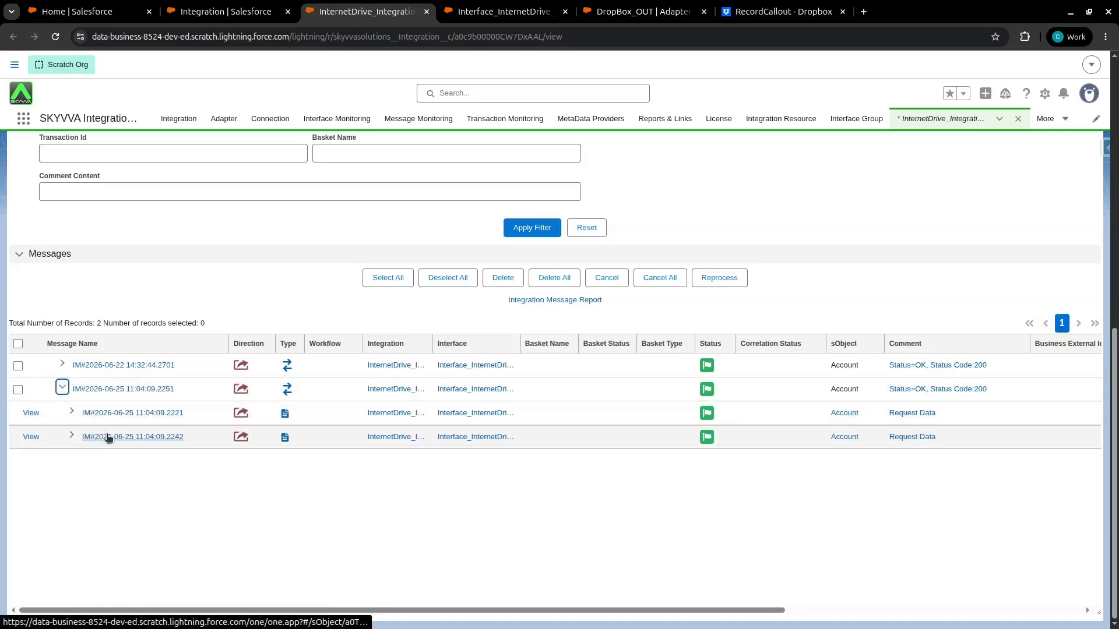
pyautogui.click(71, 435)
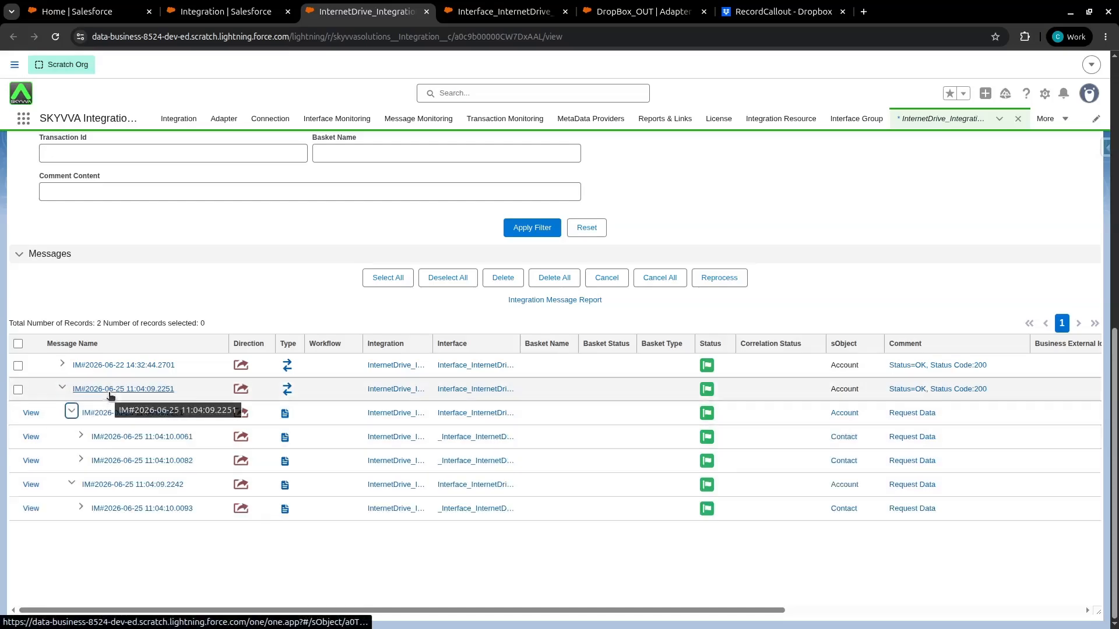
pyautogui.click(110, 392)
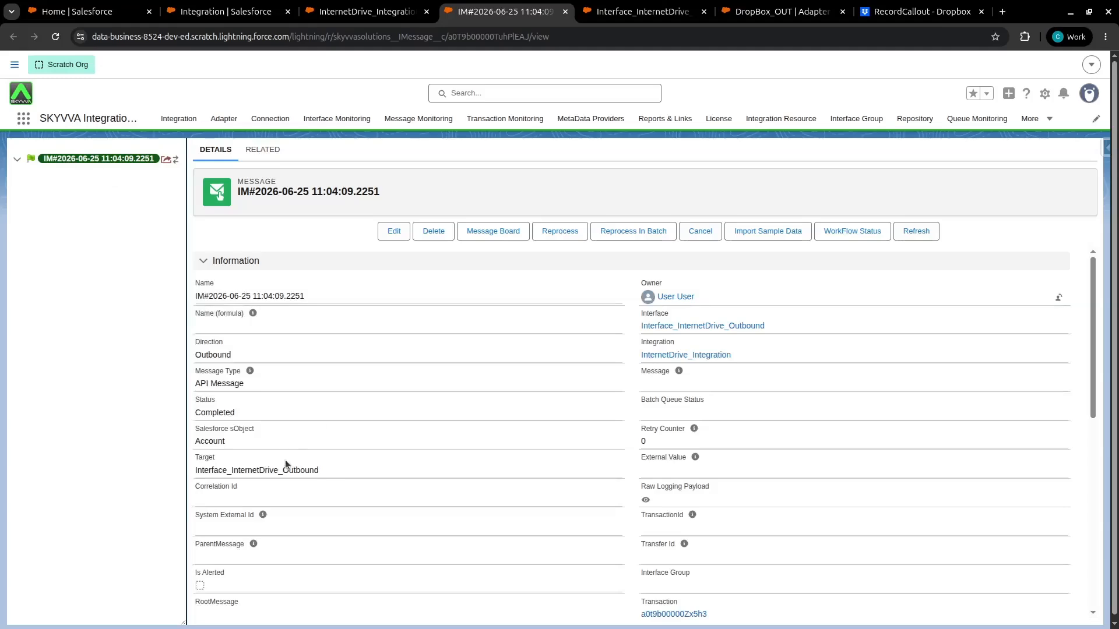
# Inspect the XML body of the message's raw logging payload, then close it
pyautogui.scroll(-5, 285, 465)
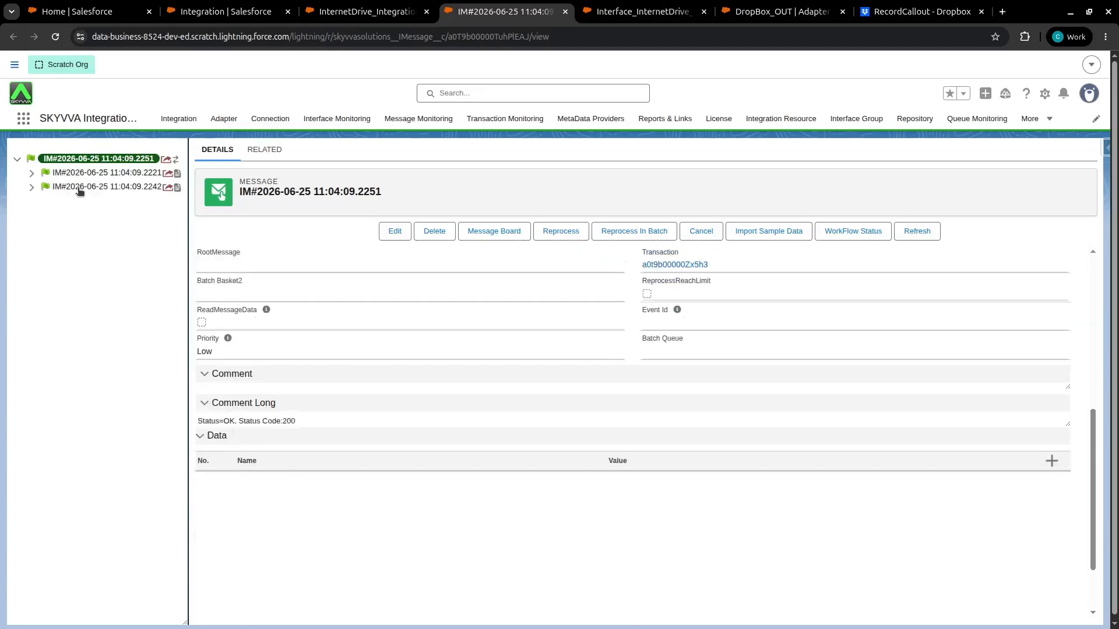
pyautogui.scroll(5, 585, 383)
pyautogui.click(648, 500)
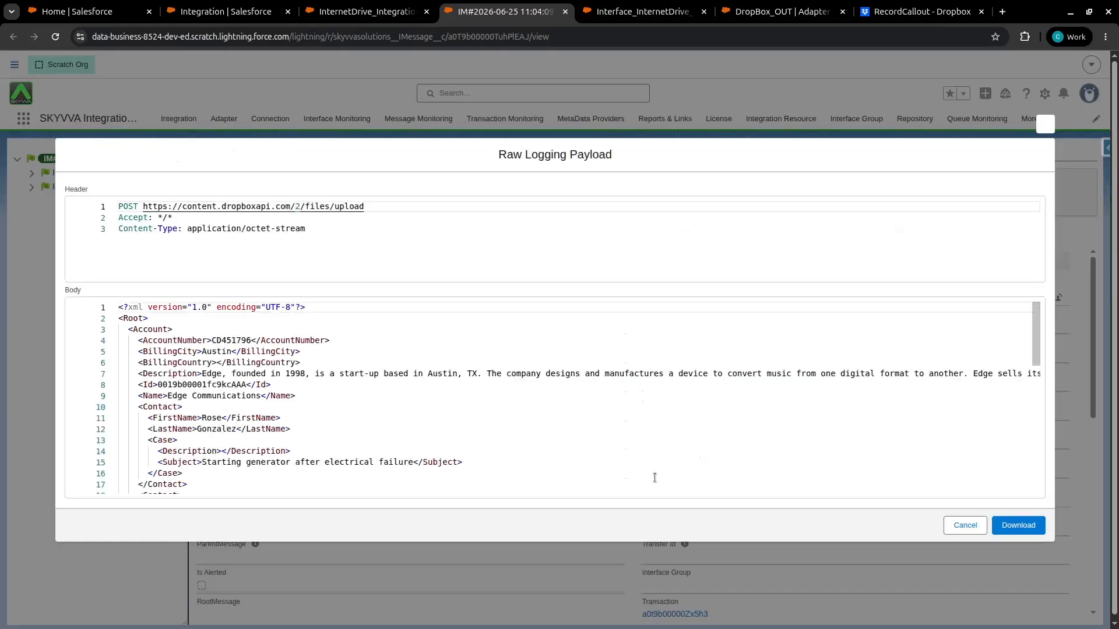
pyautogui.doubleClick(132, 319)
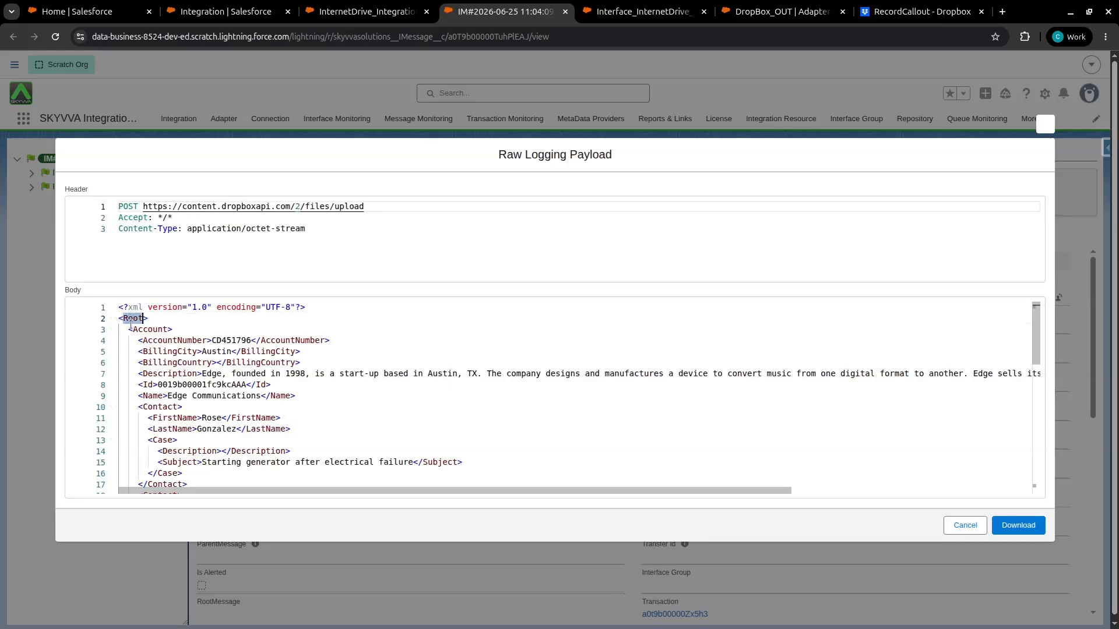
pyautogui.scroll(-1, 150, 330)
pyautogui.scroll(1, 200, 463)
pyautogui.click(113, 329)
pyautogui.click(114, 352)
pyautogui.click(113, 352)
pyautogui.click(113, 329)
pyautogui.scroll(-3, 233, 378)
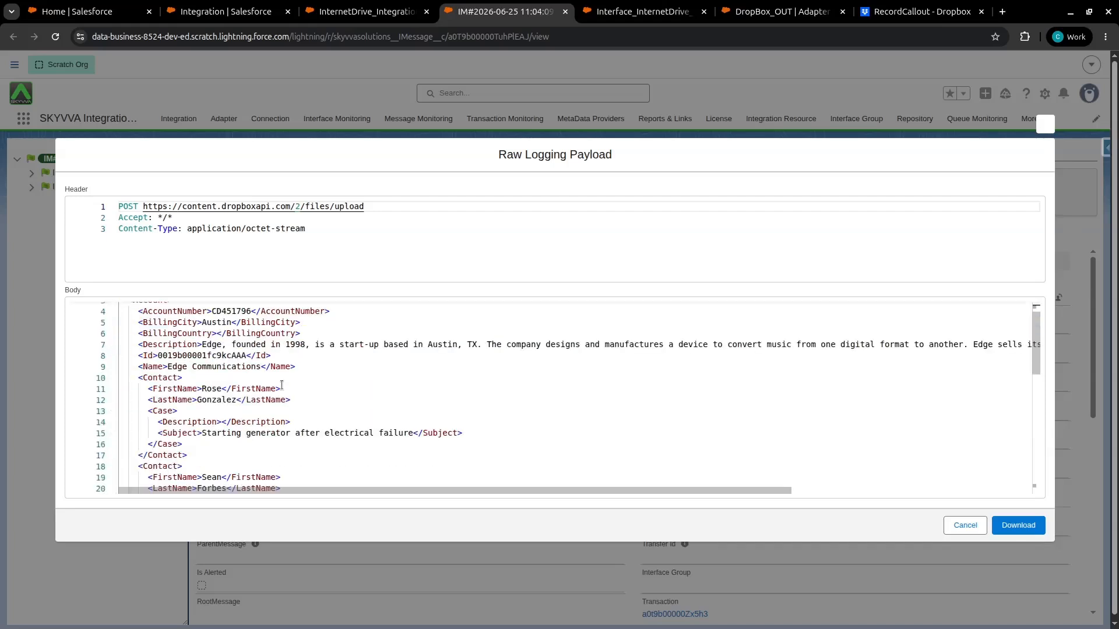
pyautogui.scroll(1, 280, 385)
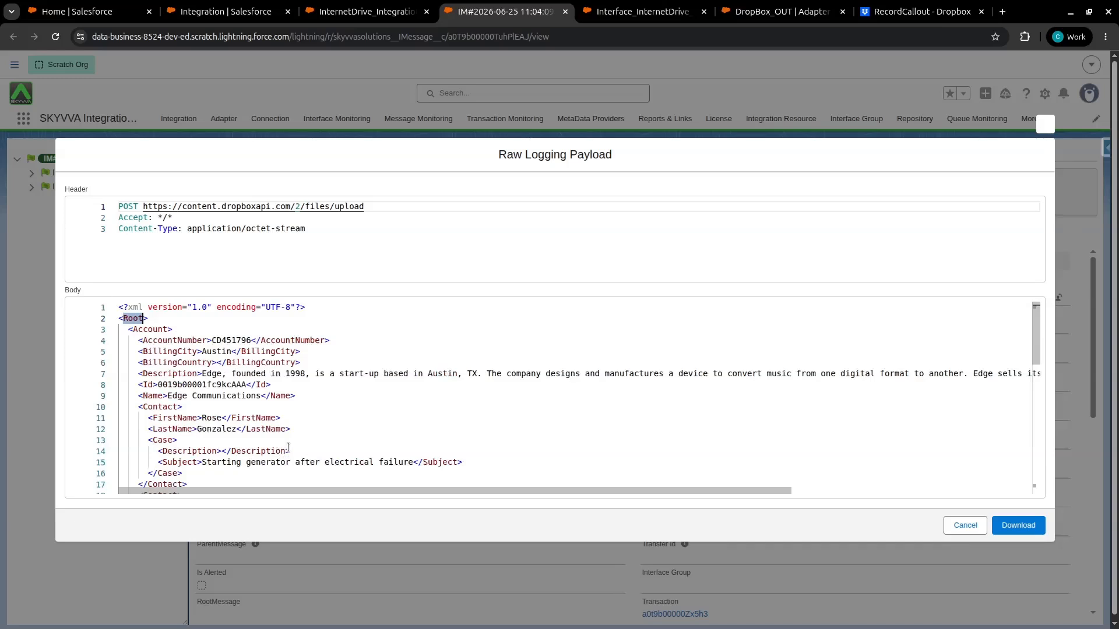
pyautogui.click(964, 525)
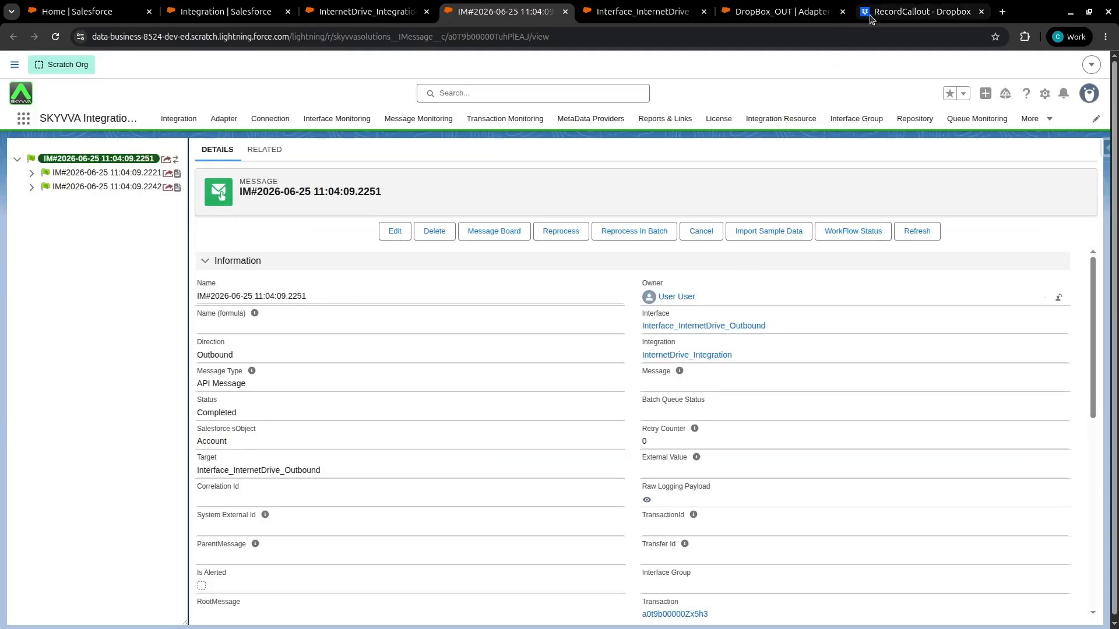
# Open the exported XML file in the Dropbox RecordCallout folder
pyautogui.click(863, 18)
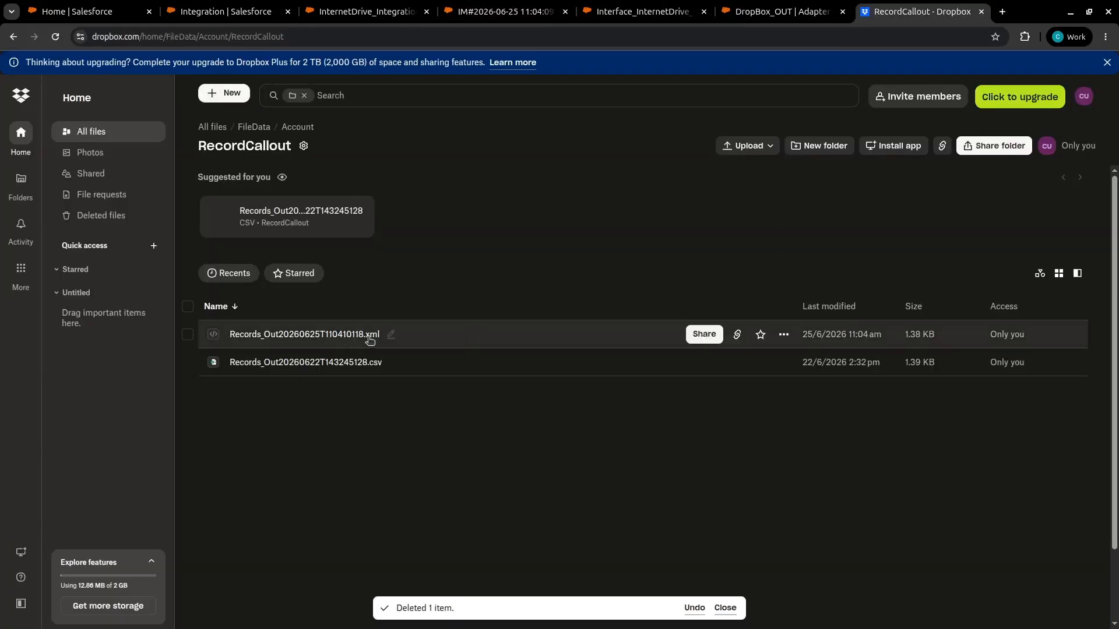
pyautogui.click(343, 339)
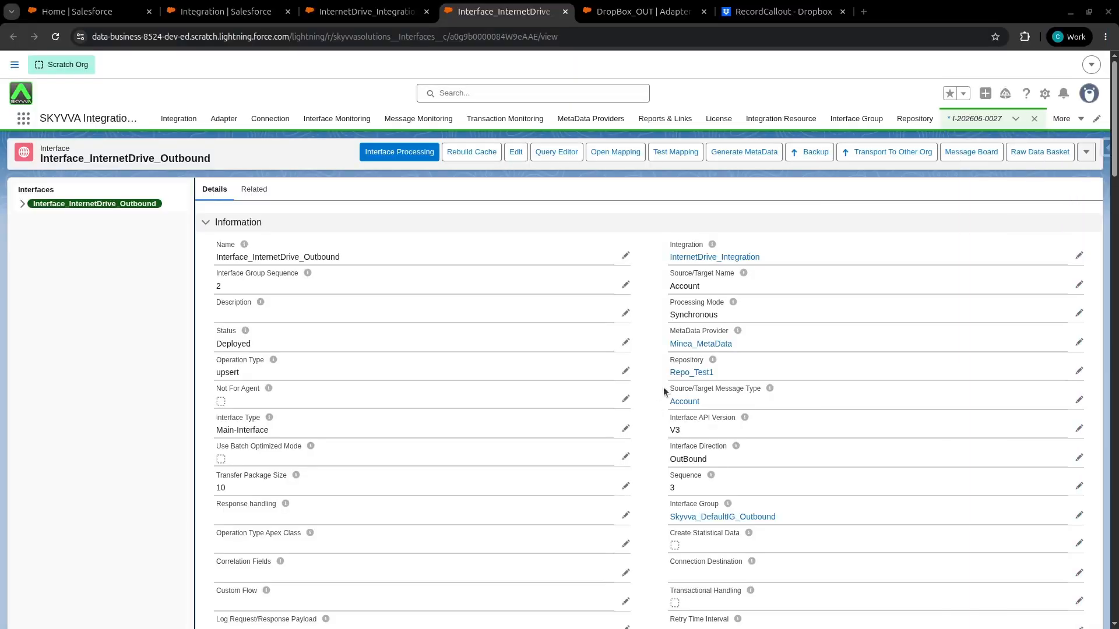
# Edit the DropBox_OUT adapter and change its file type to JSON
pyautogui.click(637, 11)
pyautogui.click(341, 218)
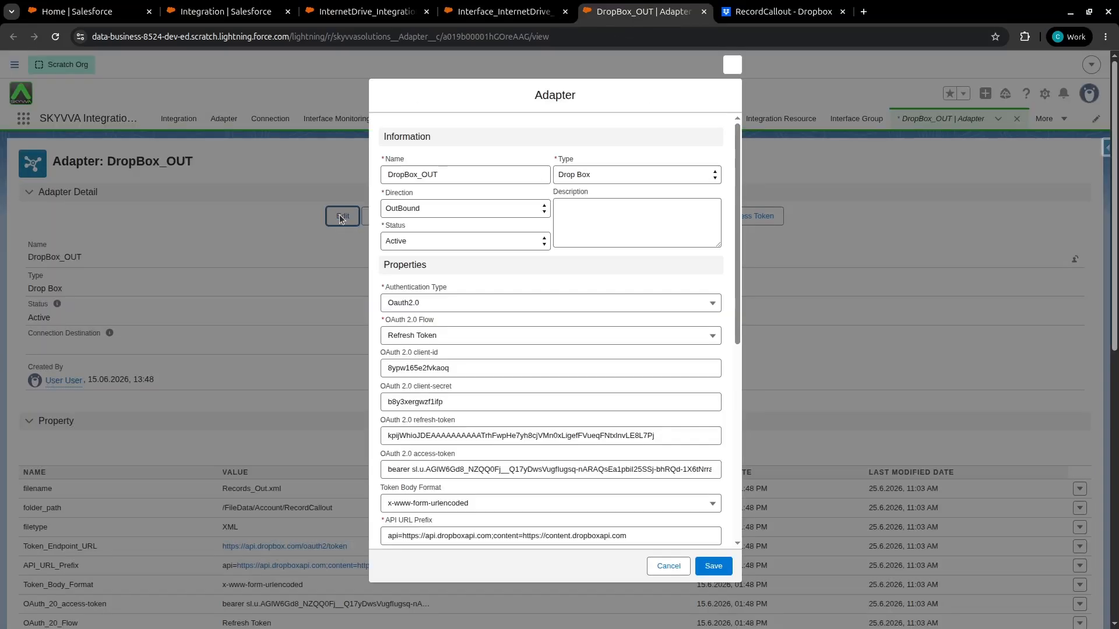
pyautogui.scroll(-4, 537, 353)
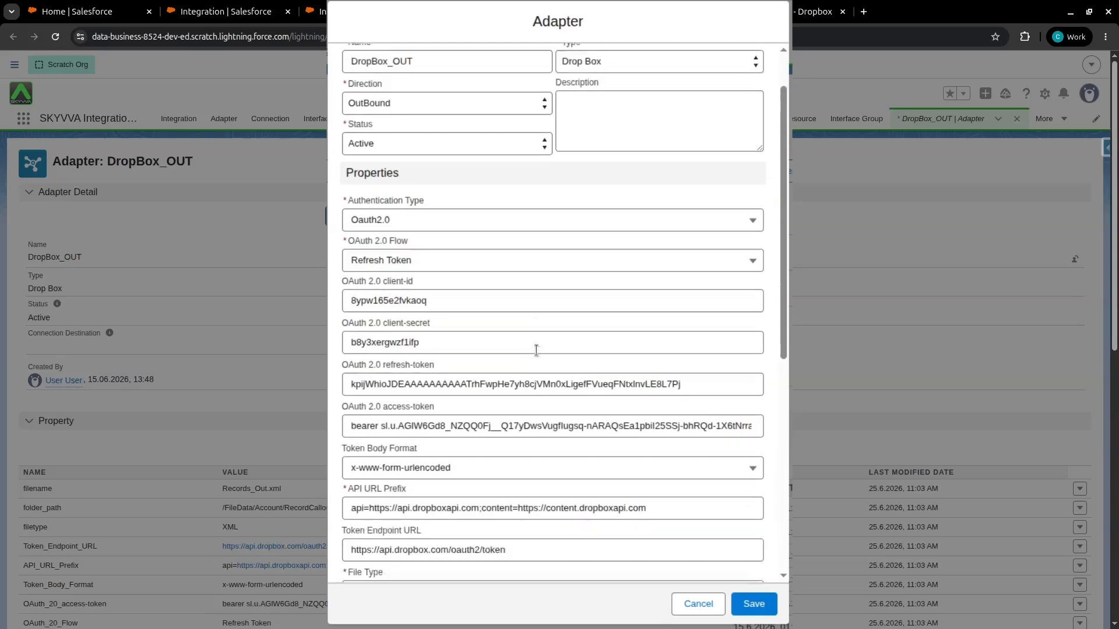
pyautogui.click(401, 397)
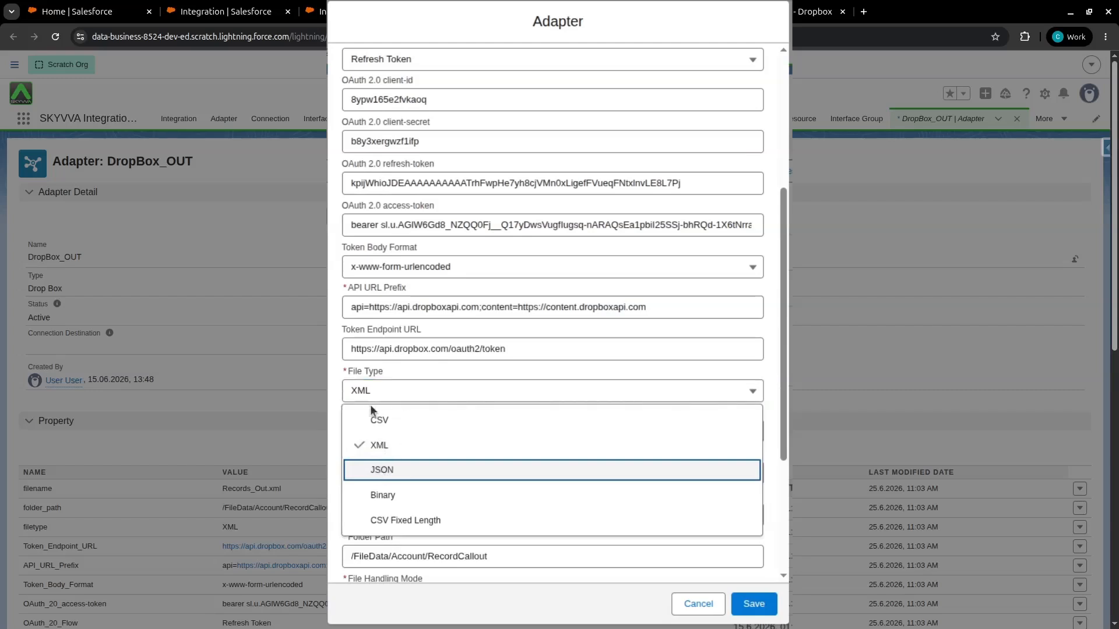
pyautogui.click(432, 427)
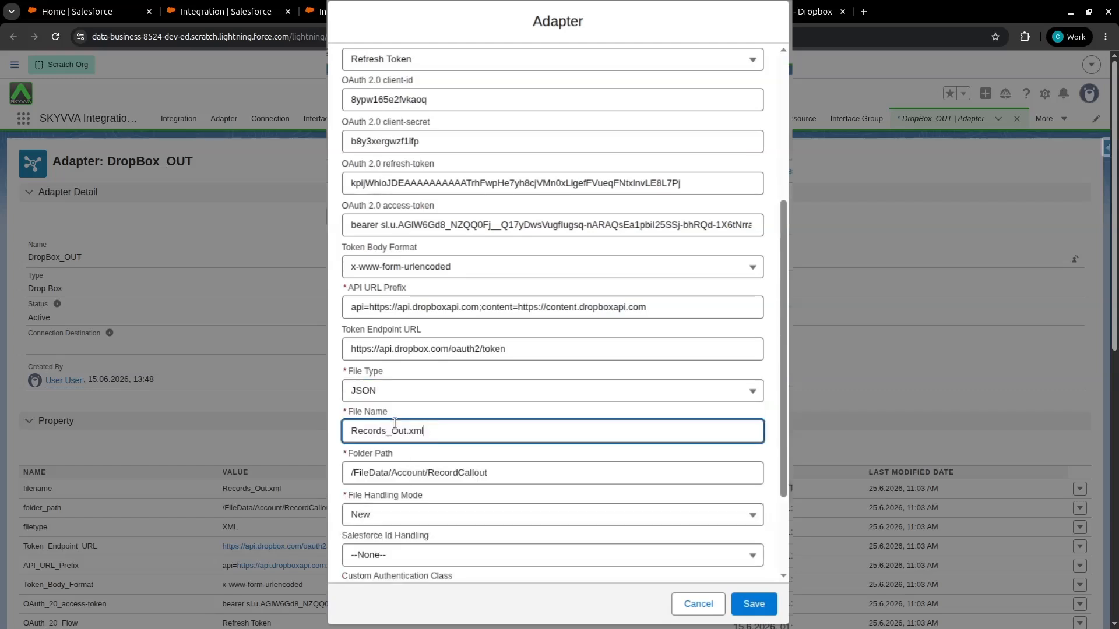
# Change the file name to Records_Out.json and save the adapter
pyautogui.press('BackSpace')
pyautogui.press('BackSpace')
pyautogui.press('BackSpace')
pyautogui.write('json')
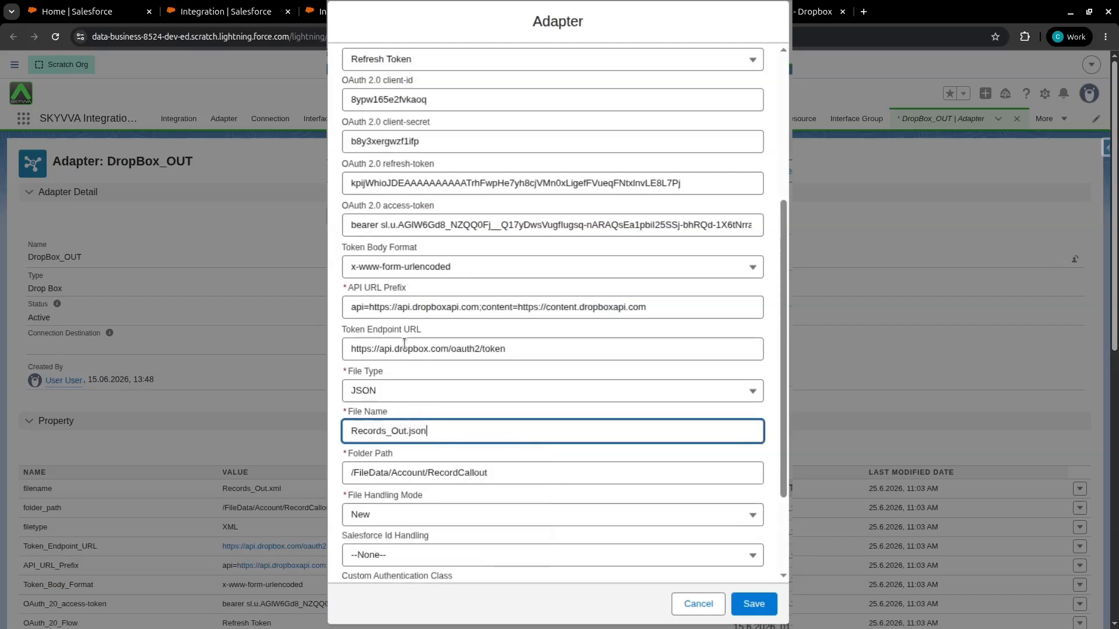
pyautogui.click(757, 604)
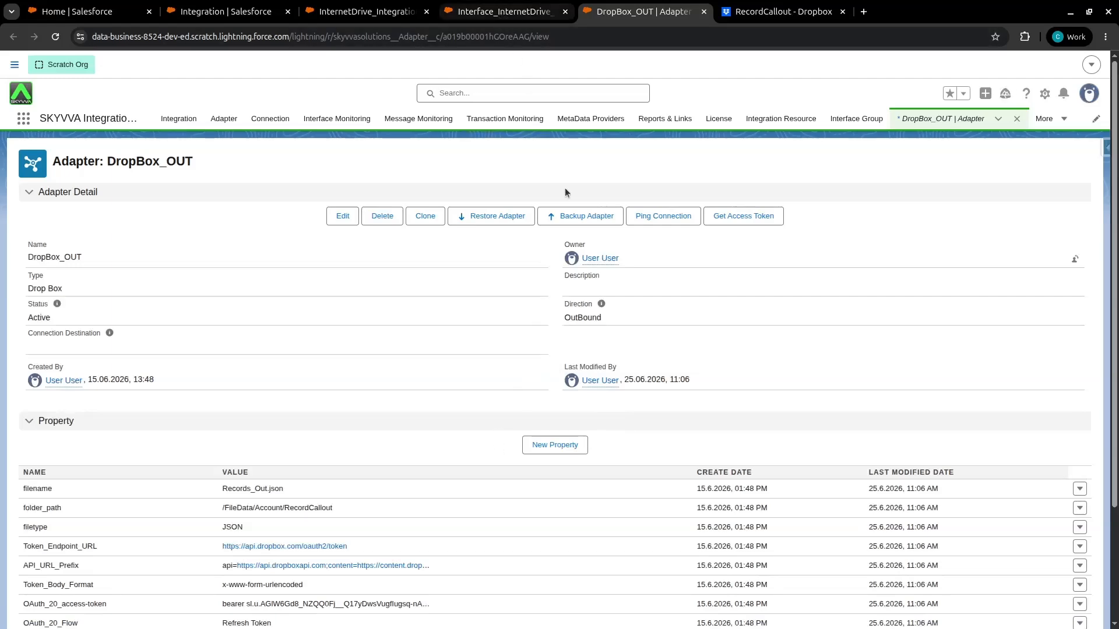
# Run Interface Processing on Interface_InternetDrive_Outbound again with the JSON settings
pyautogui.click(502, 17)
pyautogui.click(382, 153)
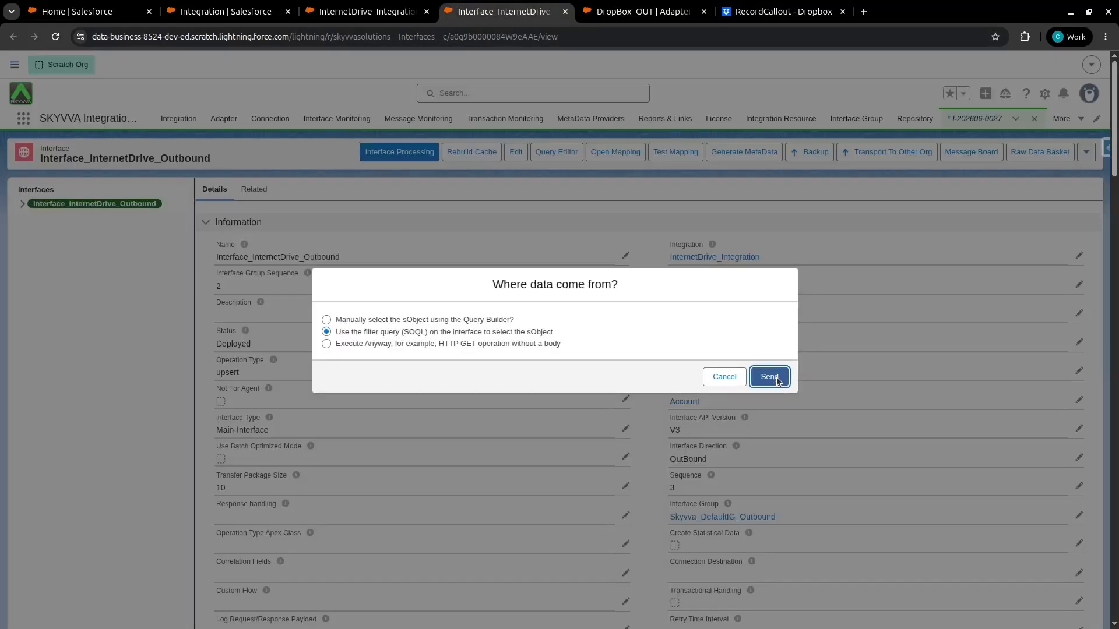
pyautogui.click(769, 377)
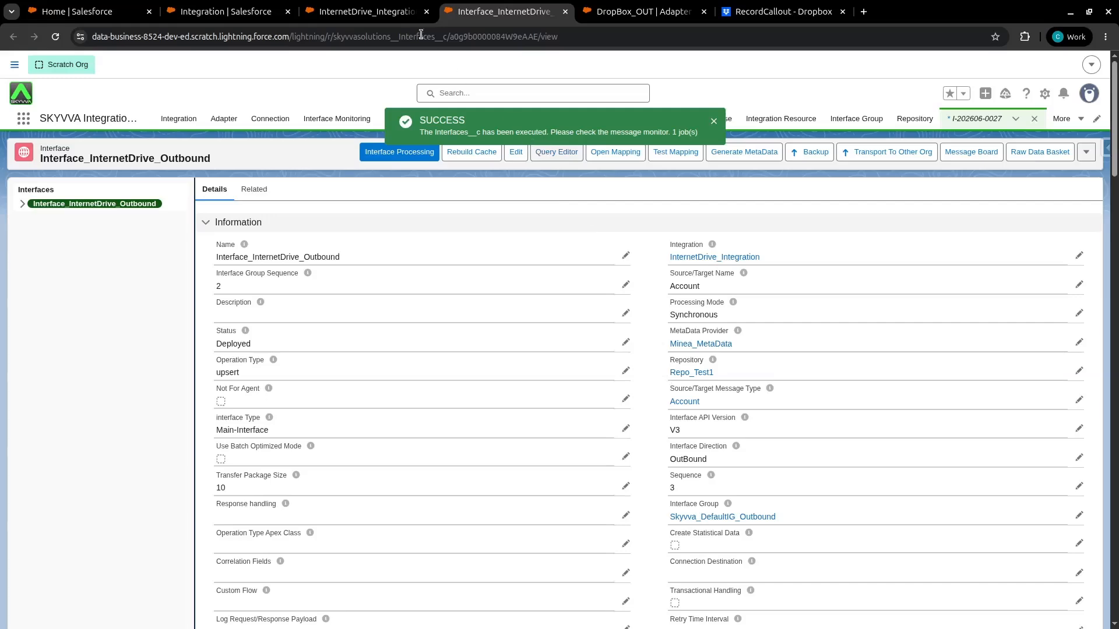
# Refresh the message monitor and open the newest outbound message
pyautogui.click(387, 13)
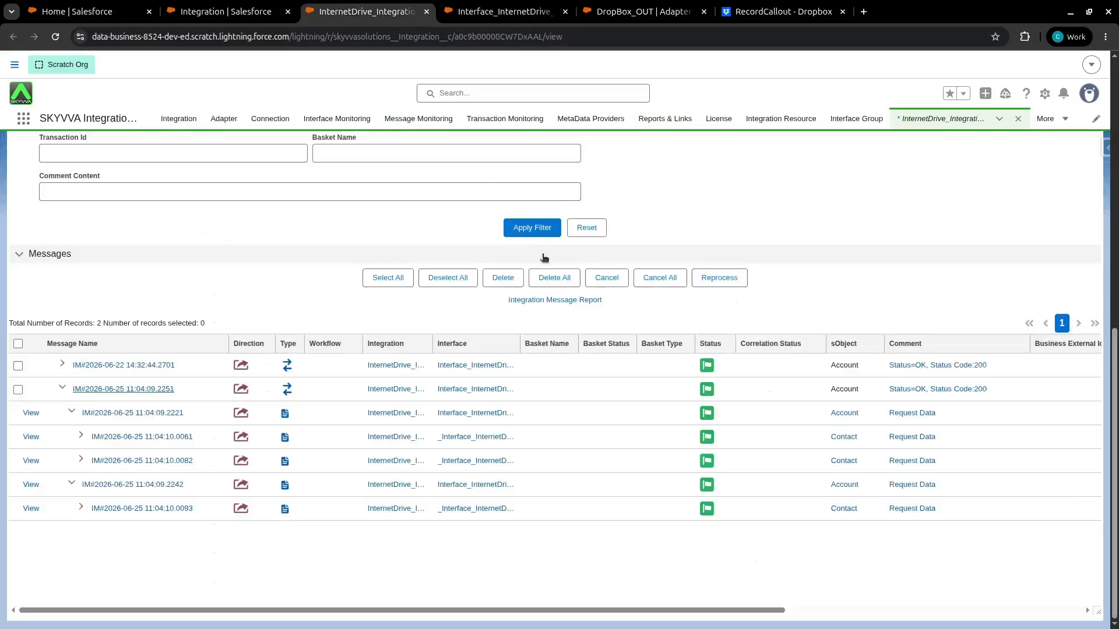
pyautogui.click(531, 229)
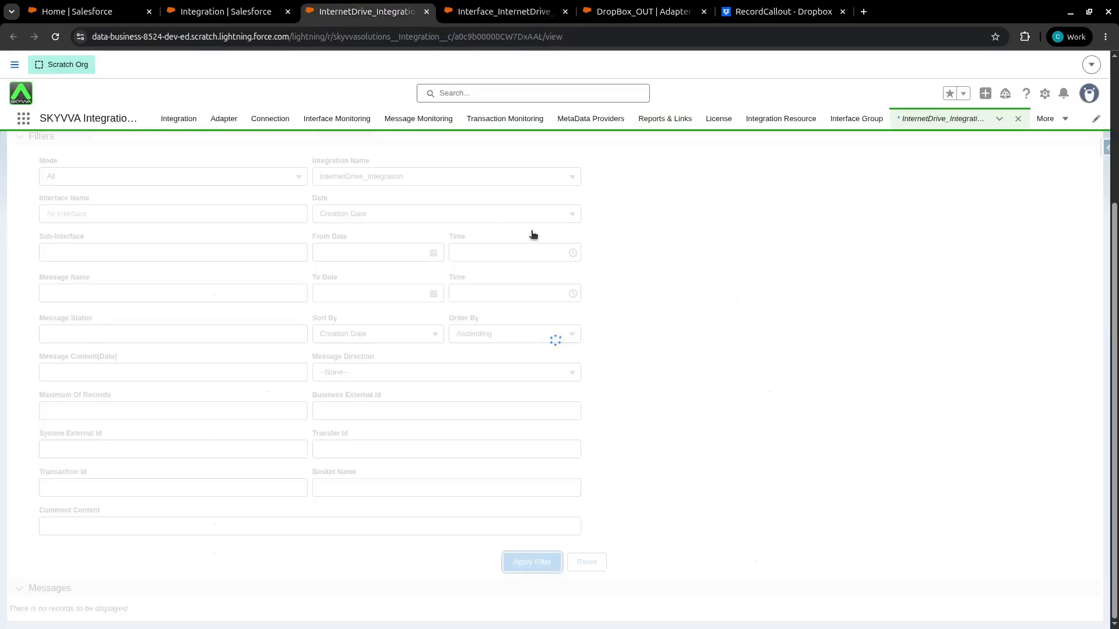
pyautogui.click(531, 227)
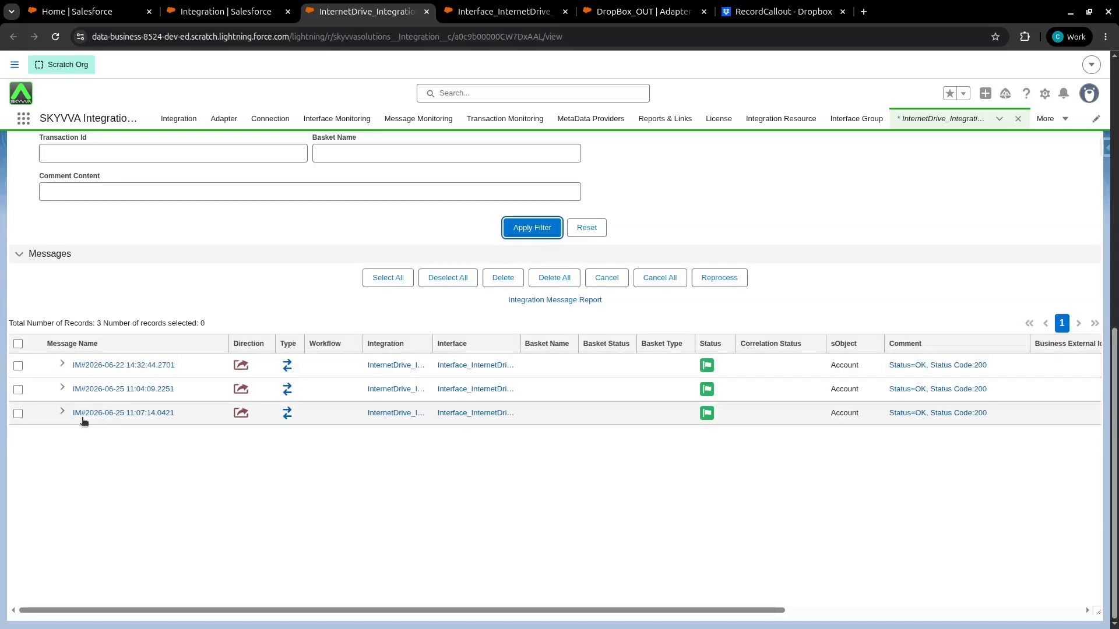
pyautogui.click(63, 411)
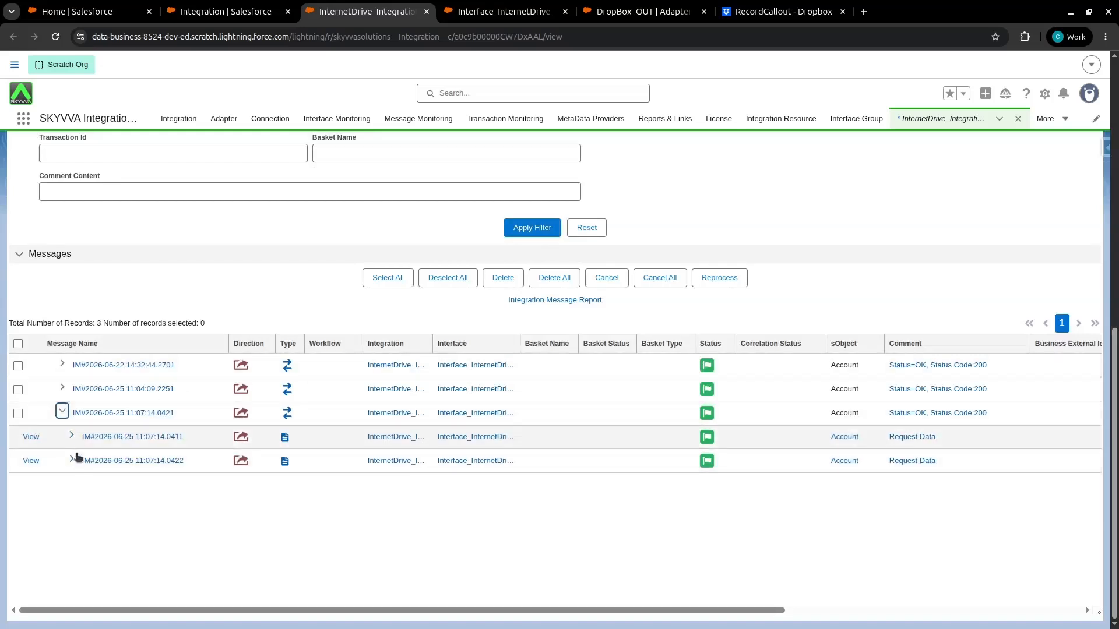
pyautogui.click(91, 415)
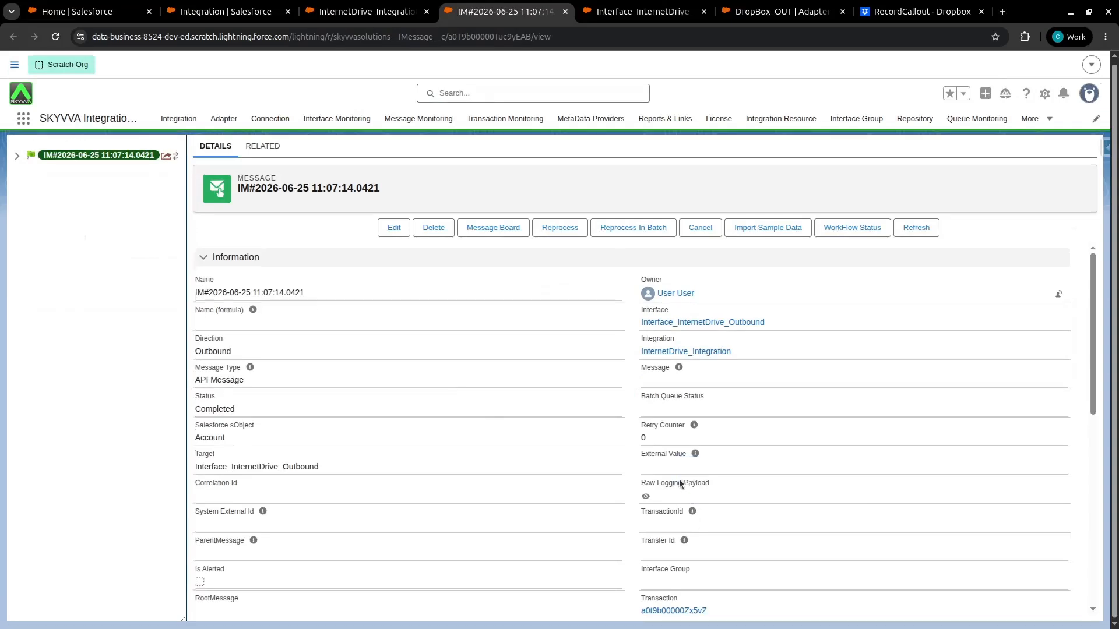
# Inspect the JSON body of the new message's raw logging payload
pyautogui.scroll(-10, 370, 477)
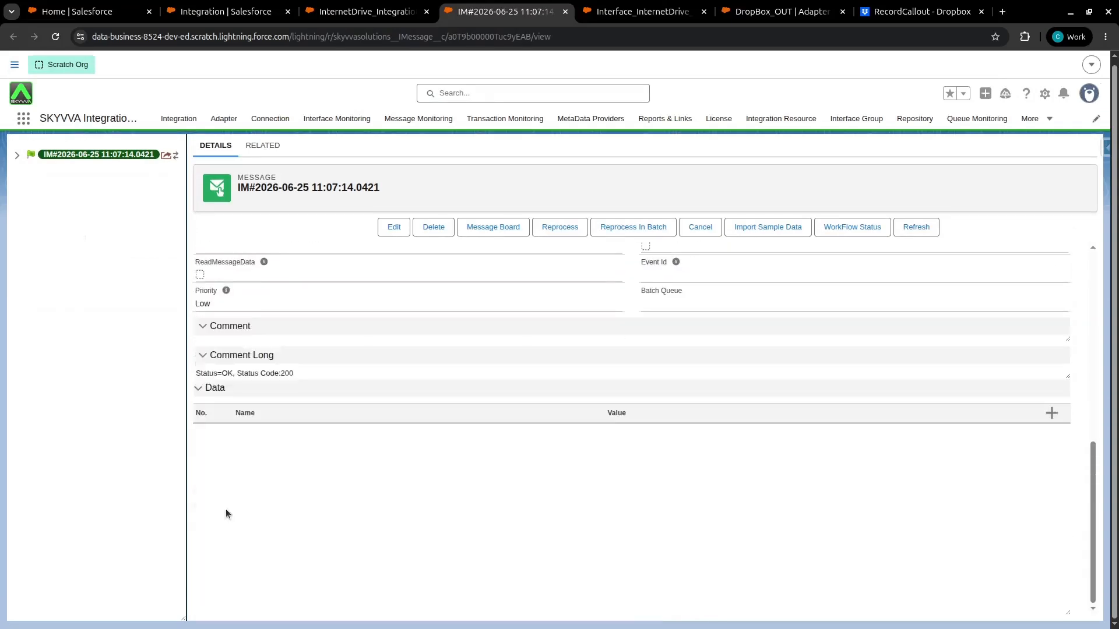
pyautogui.click(17, 155)
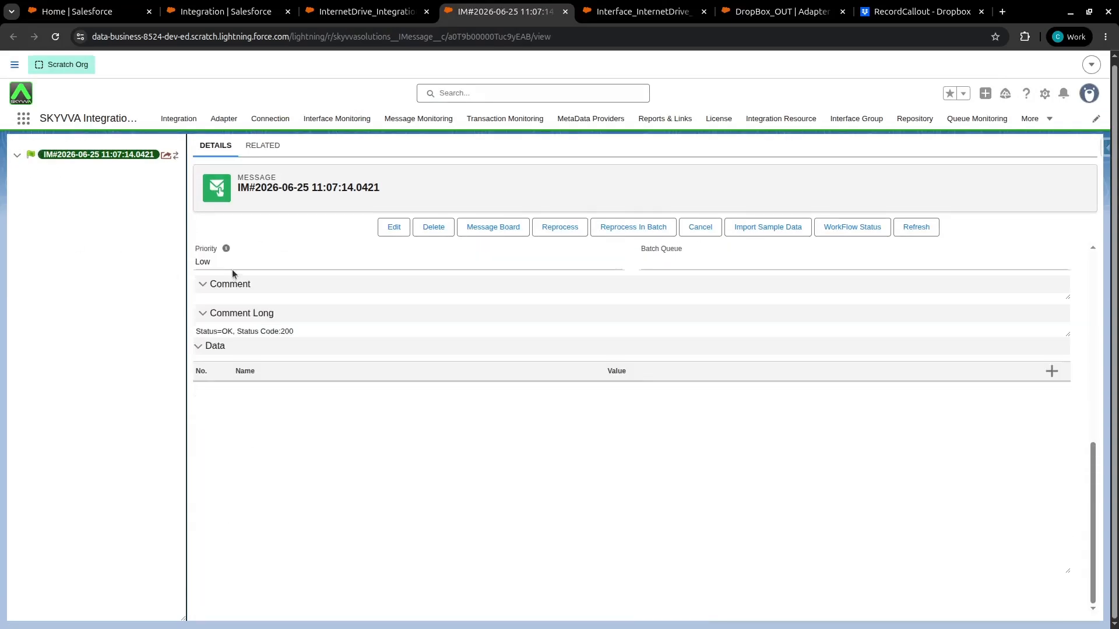
pyautogui.scroll(10, 233, 277)
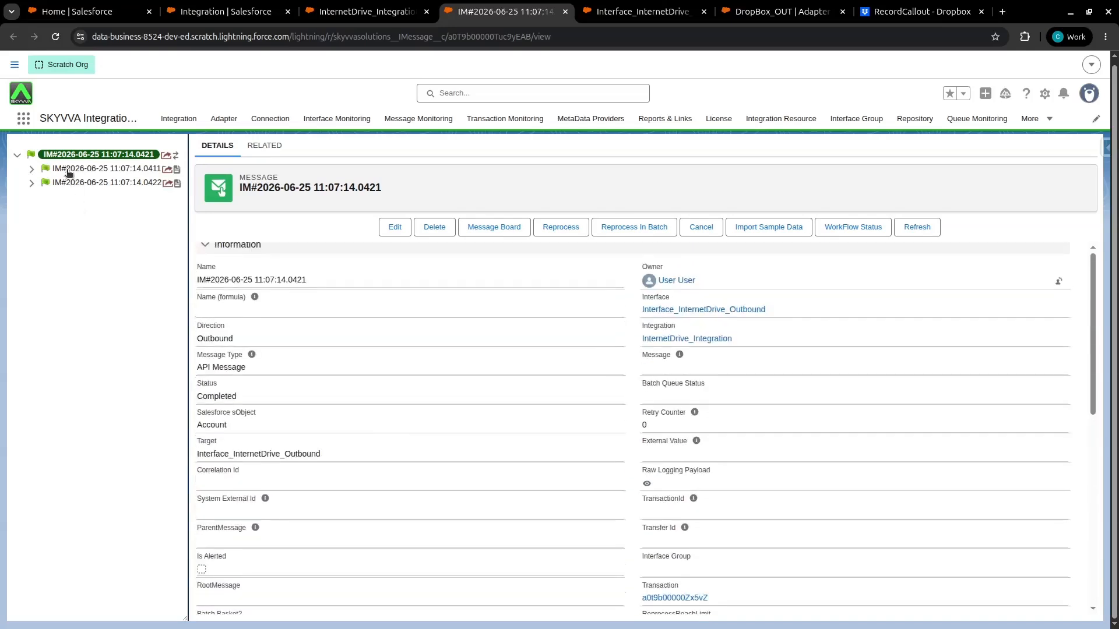
pyautogui.click(647, 496)
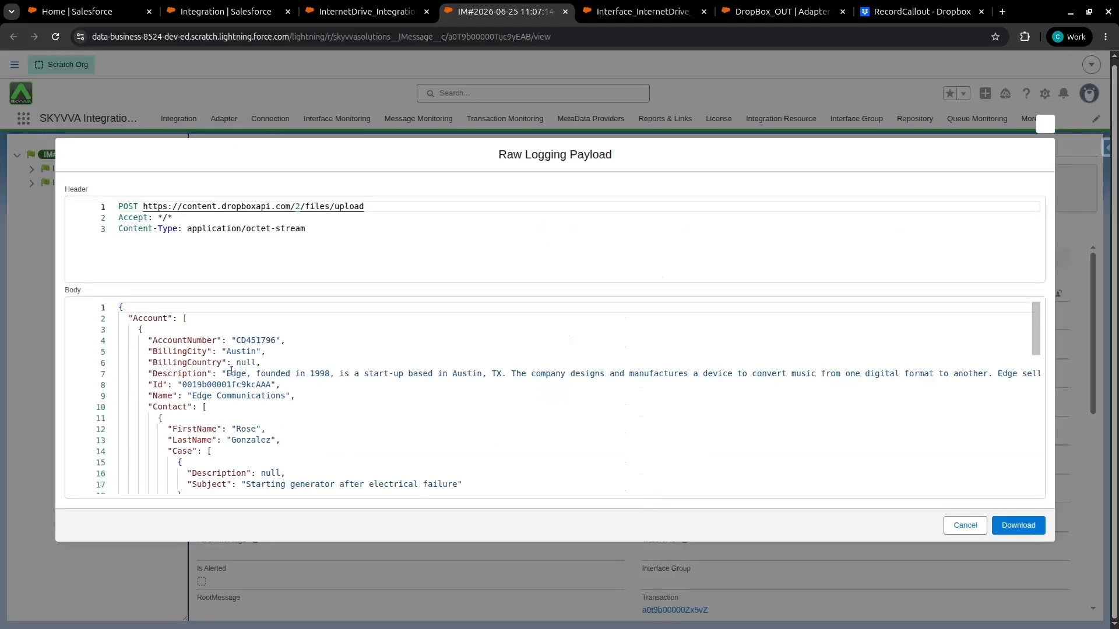
pyautogui.click(210, 334)
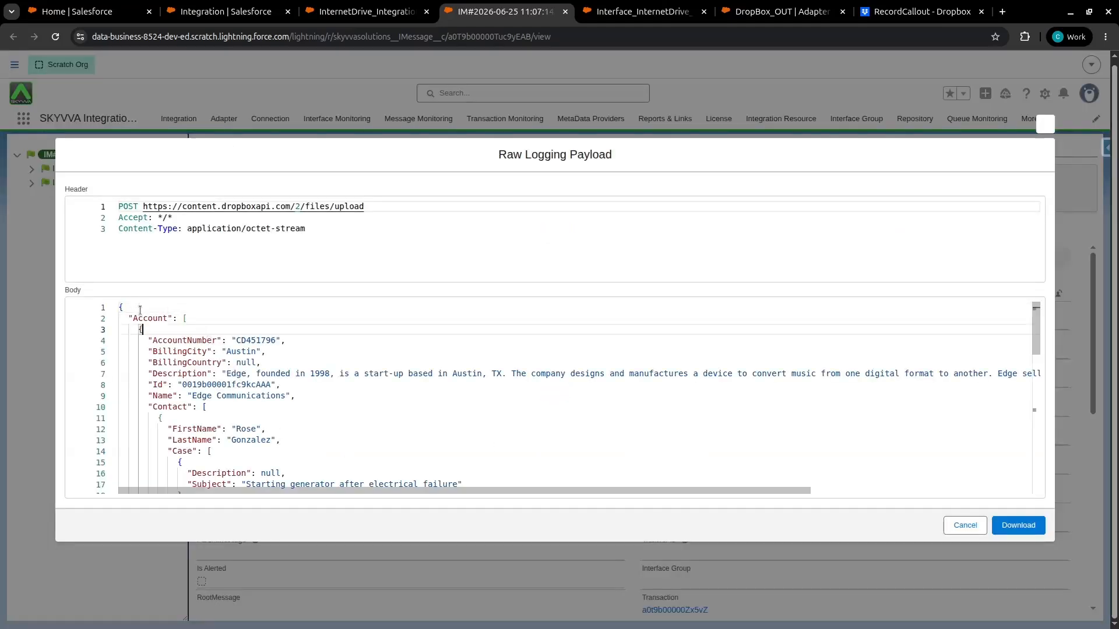
# Scroll through the Account records in the JSON payload body and close the payload viewer
pyautogui.scroll(-5, 187, 431)
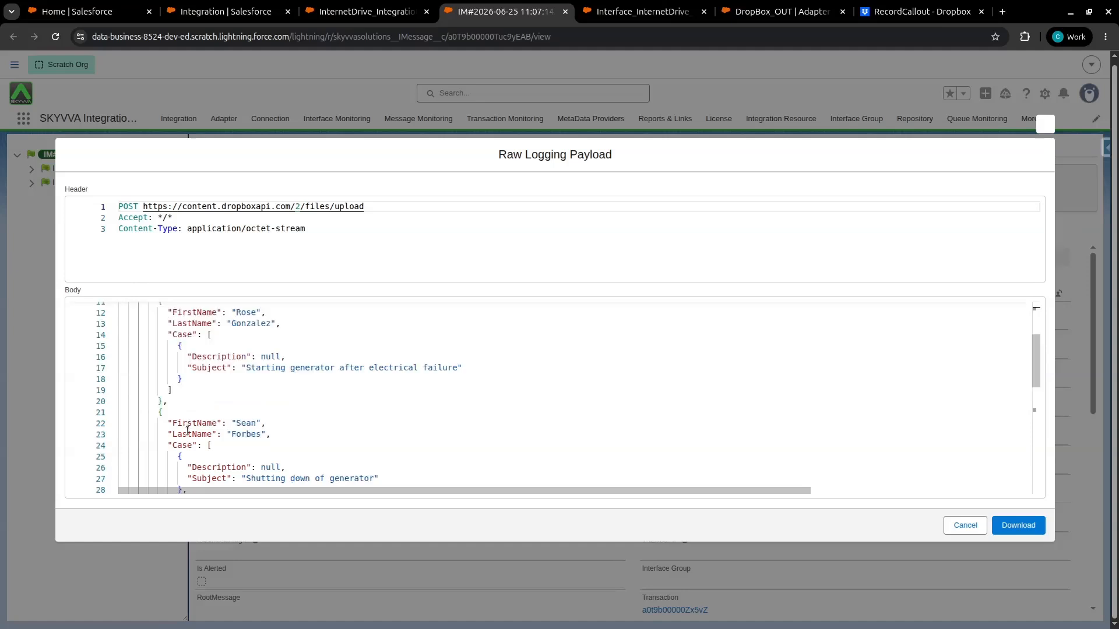
pyautogui.scroll(-7, 187, 429)
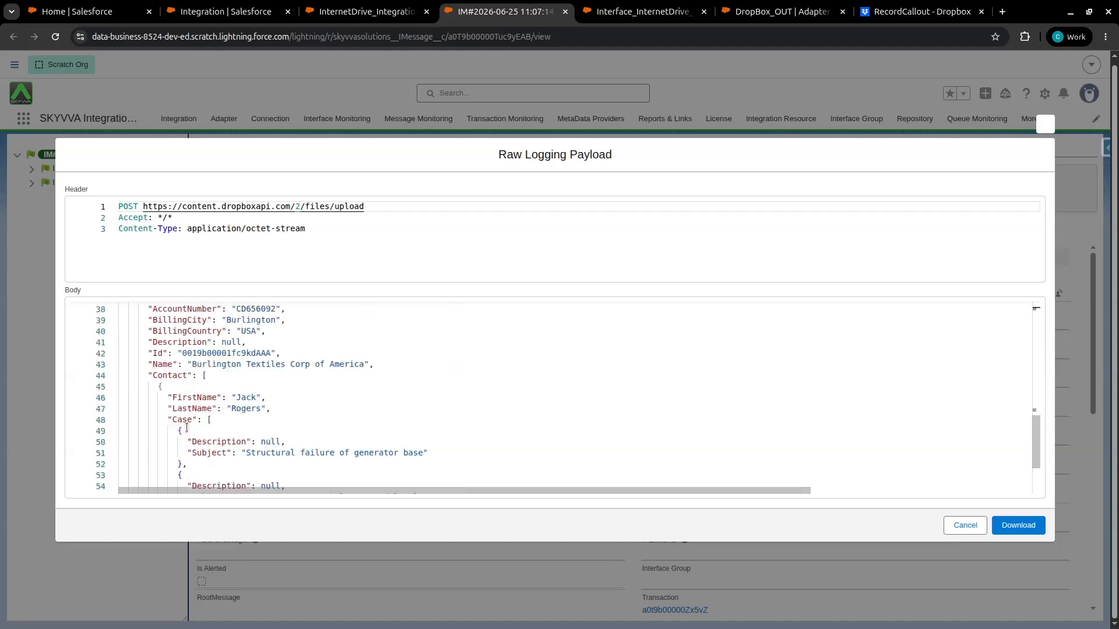
pyautogui.scroll(-3, 186, 428)
pyautogui.scroll(3, 186, 428)
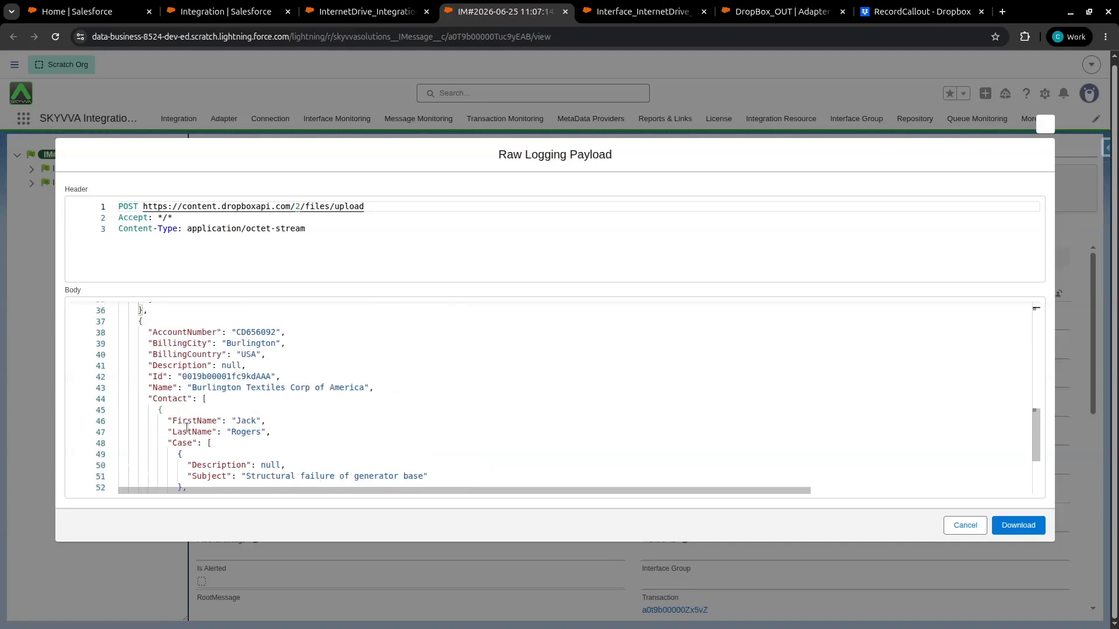
pyautogui.scroll(10, 187, 428)
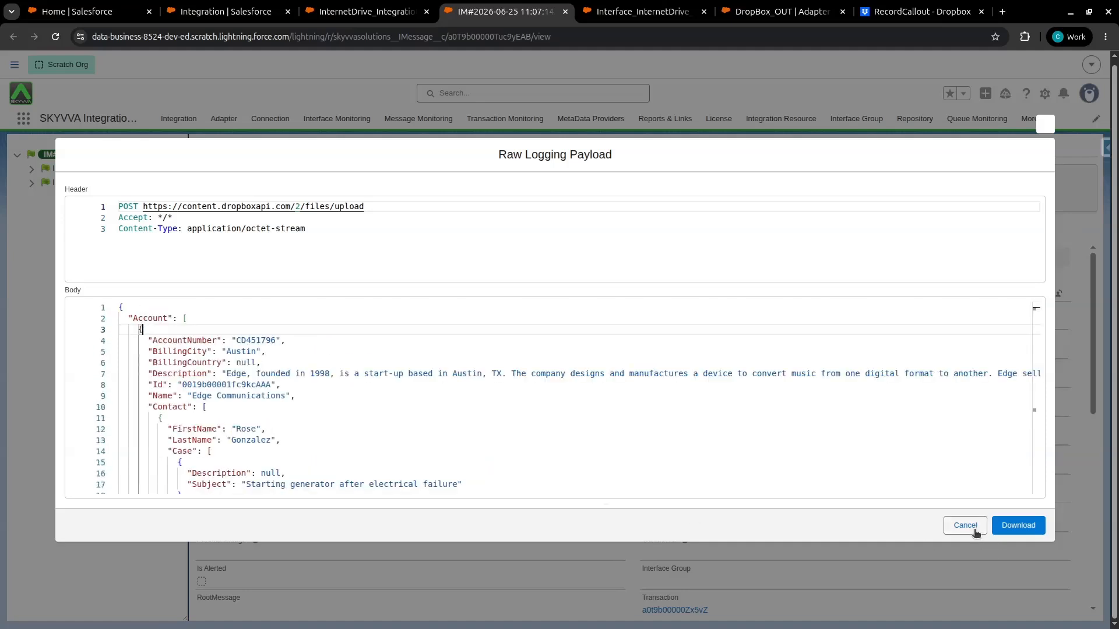
pyautogui.click(976, 533)
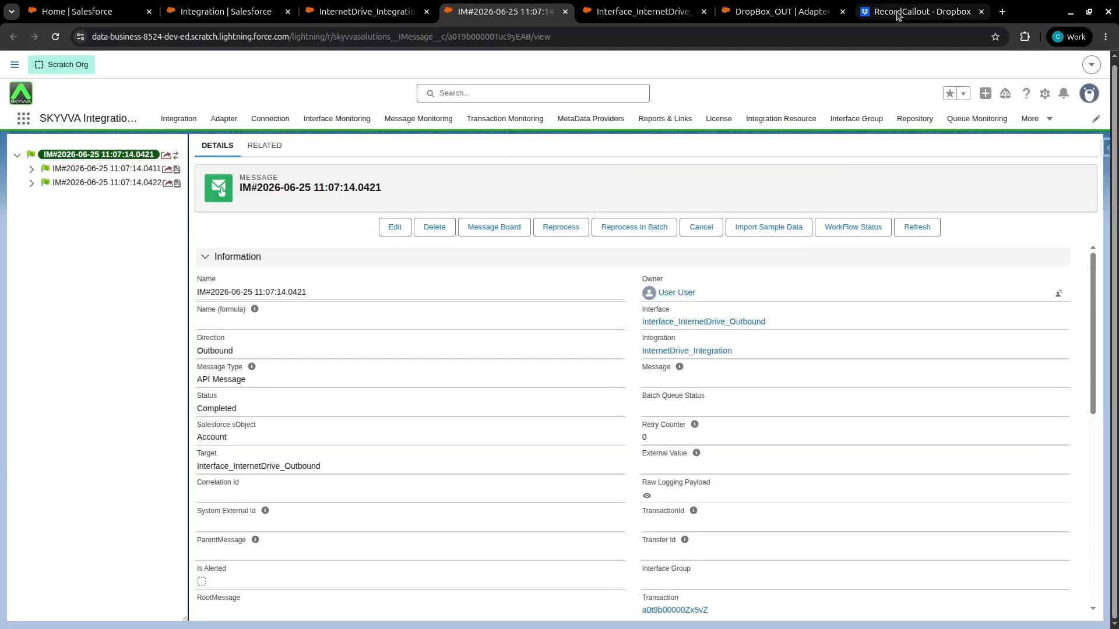
# Open the exported Records_Out JSON file in the Dropbox RecordCallout folder
pyautogui.click(897, 12)
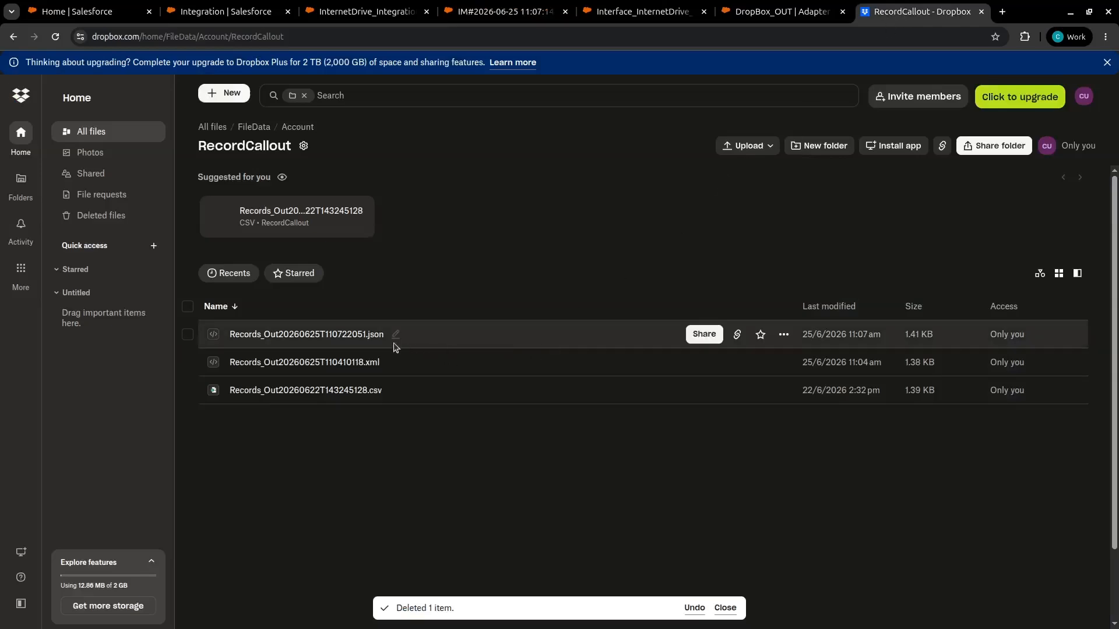
pyautogui.click(326, 335)
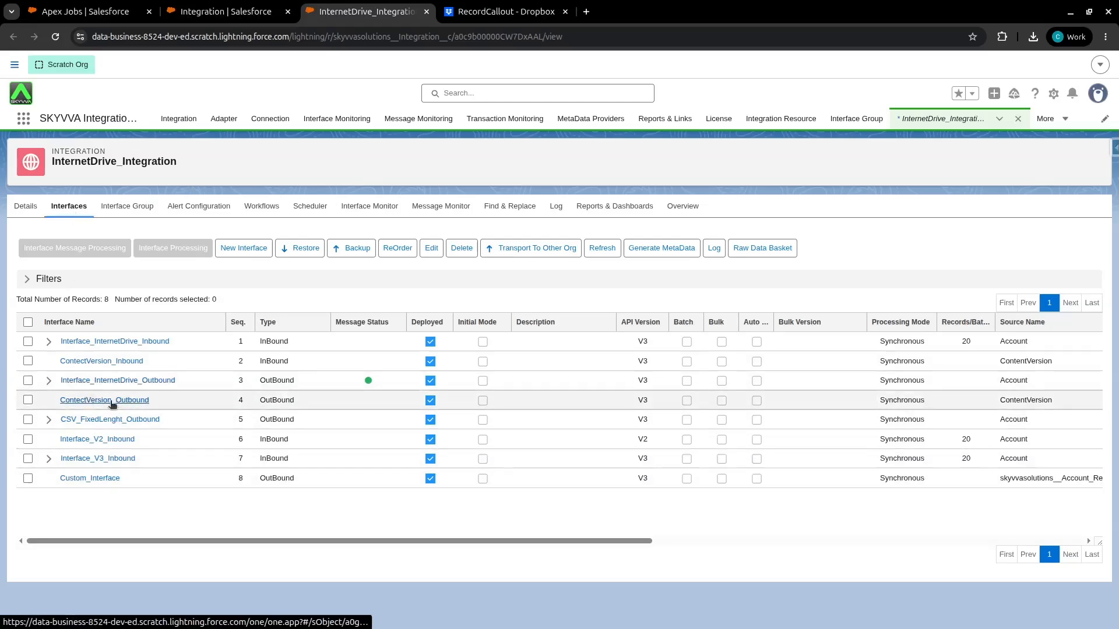
# Open the ContectVersion_Outbound interface from the integration's interface list and open its field mapping
pyautogui.doubleClick(1001, 400)
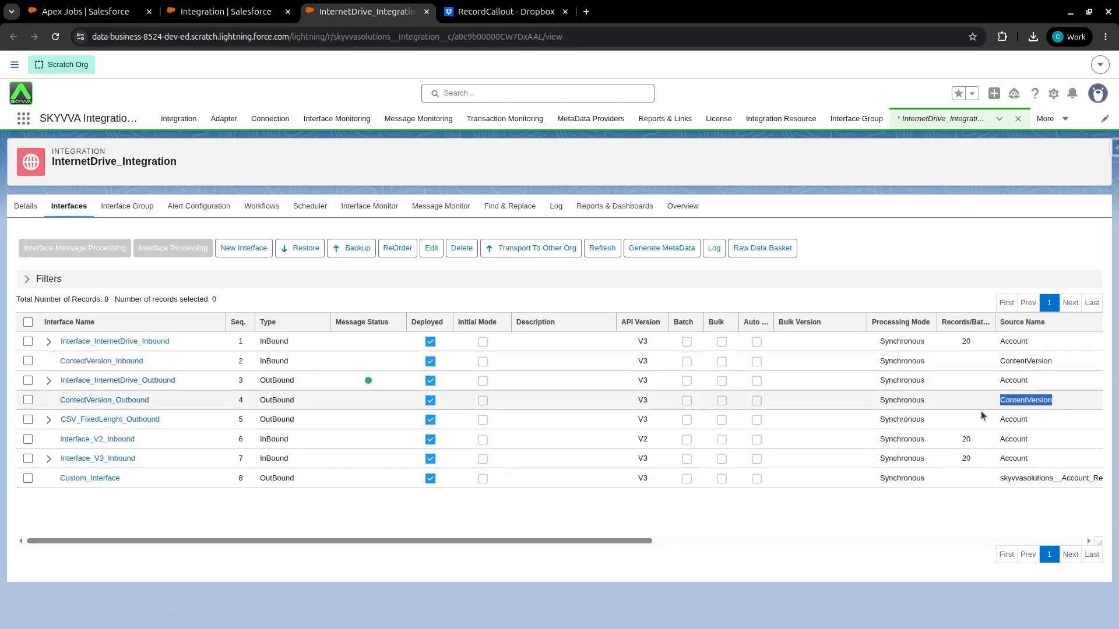
pyautogui.click(137, 402)
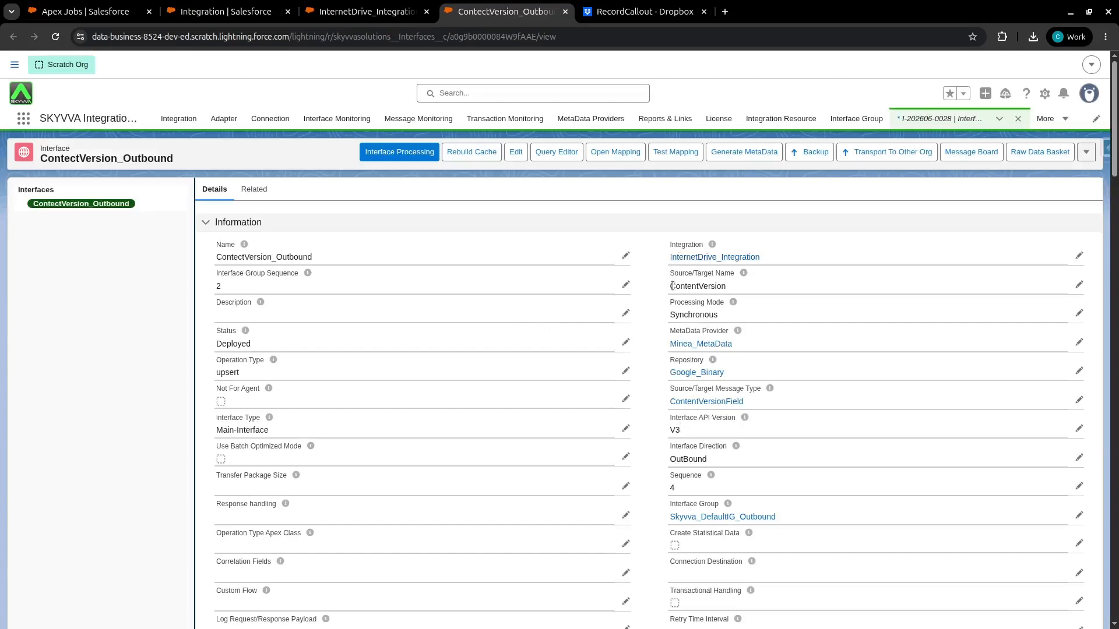
pyautogui.moveTo(670, 286); pyautogui.dragTo(732, 287)
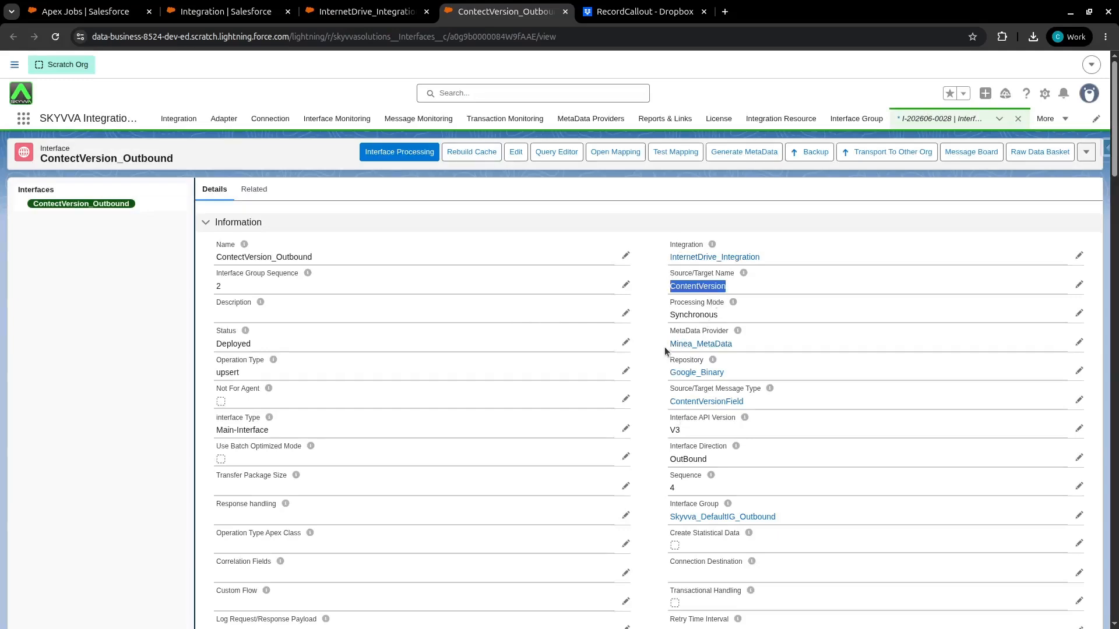
pyautogui.moveTo(661, 463); pyautogui.dragTo(694, 475)
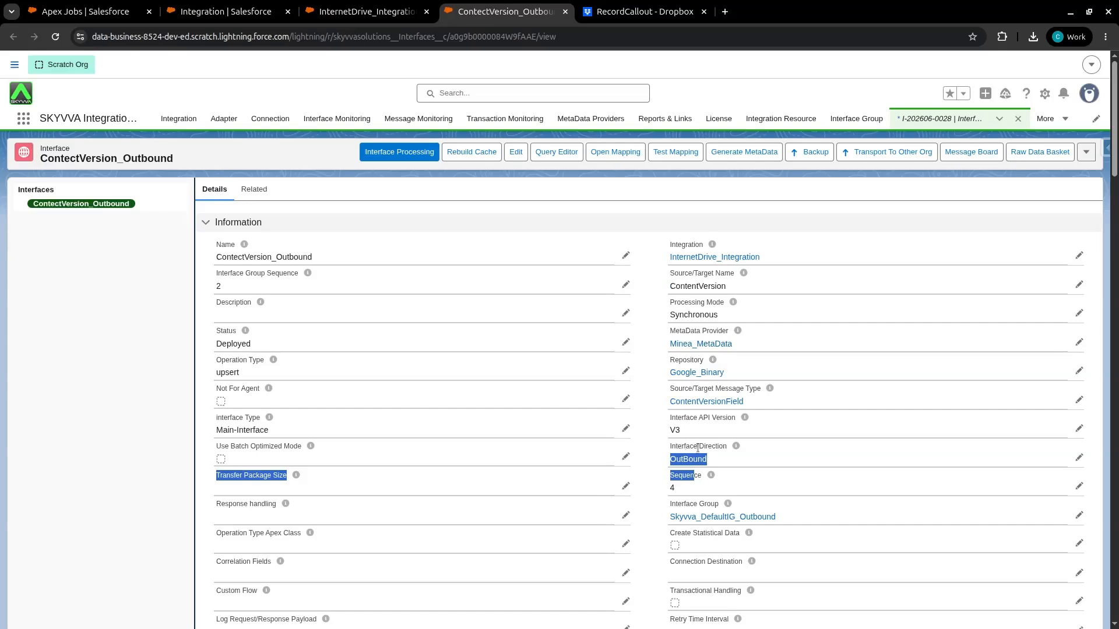
pyautogui.click(611, 159)
pyautogui.click(611, 157)
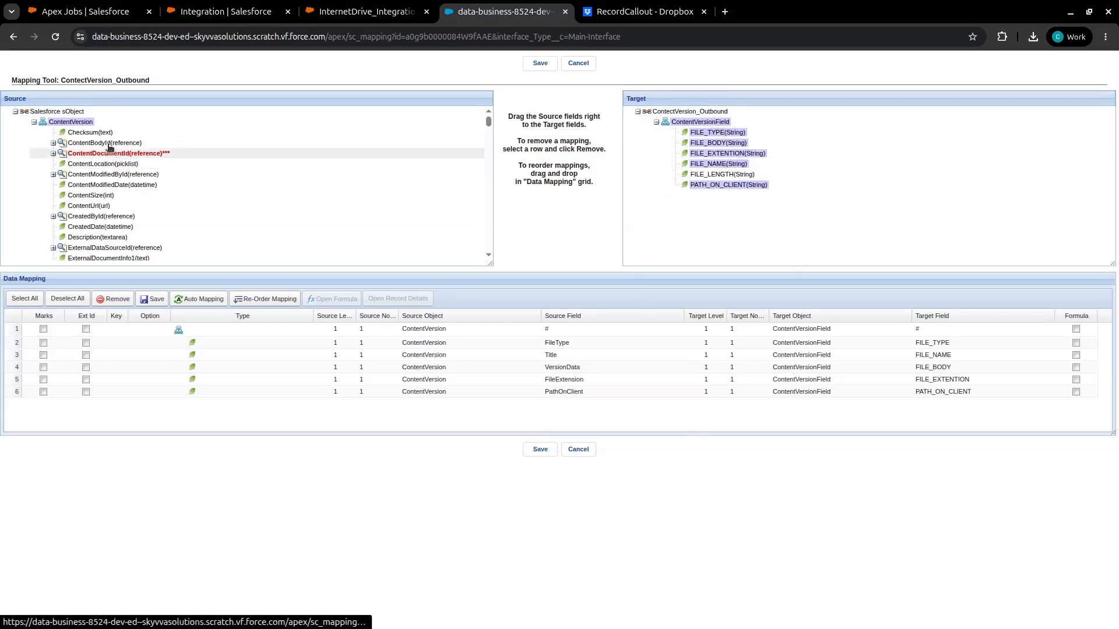
# Review the ContentVersion to ContentVersionField mapping rows and save the mapping
pyautogui.click(546, 342)
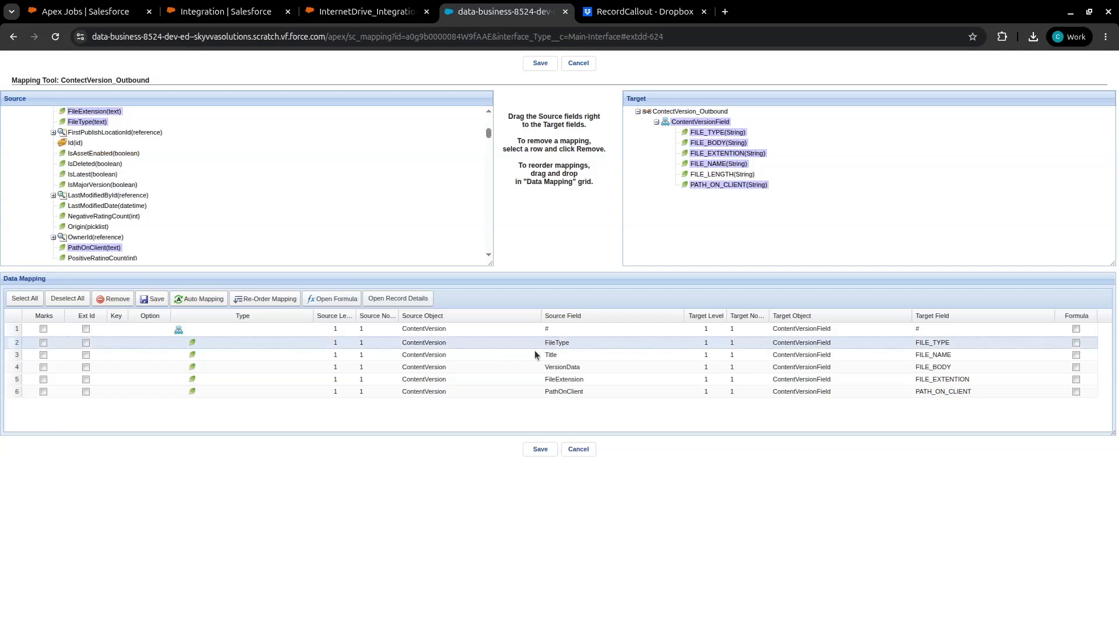
pyautogui.click(545, 356)
pyautogui.click(560, 366)
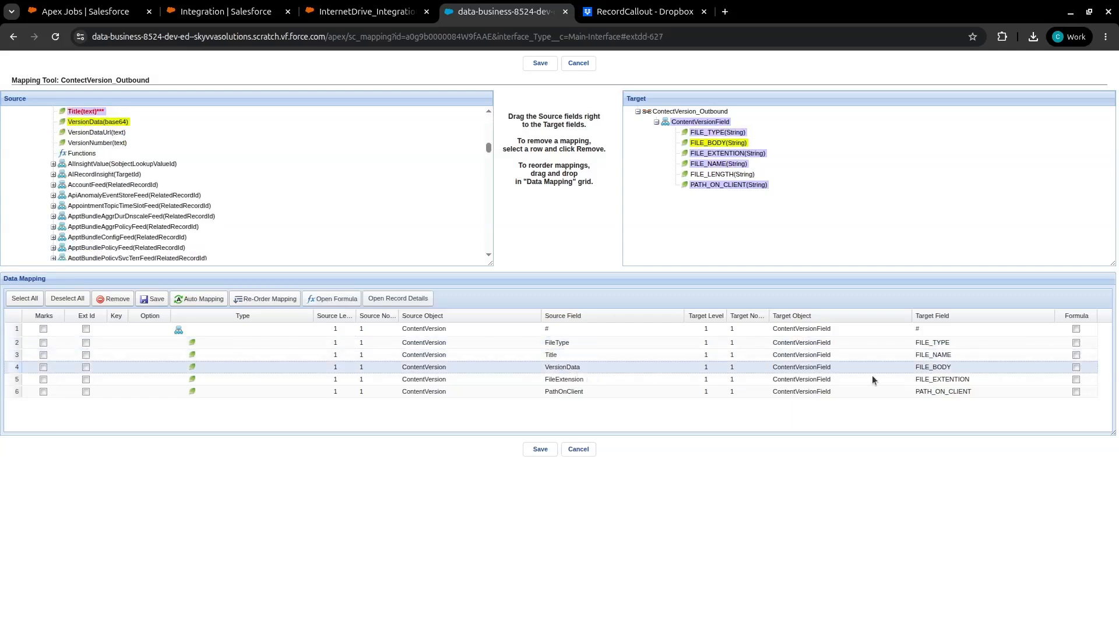
pyautogui.click(595, 381)
pyautogui.moveTo(912, 382); pyautogui.dragTo(969, 389)
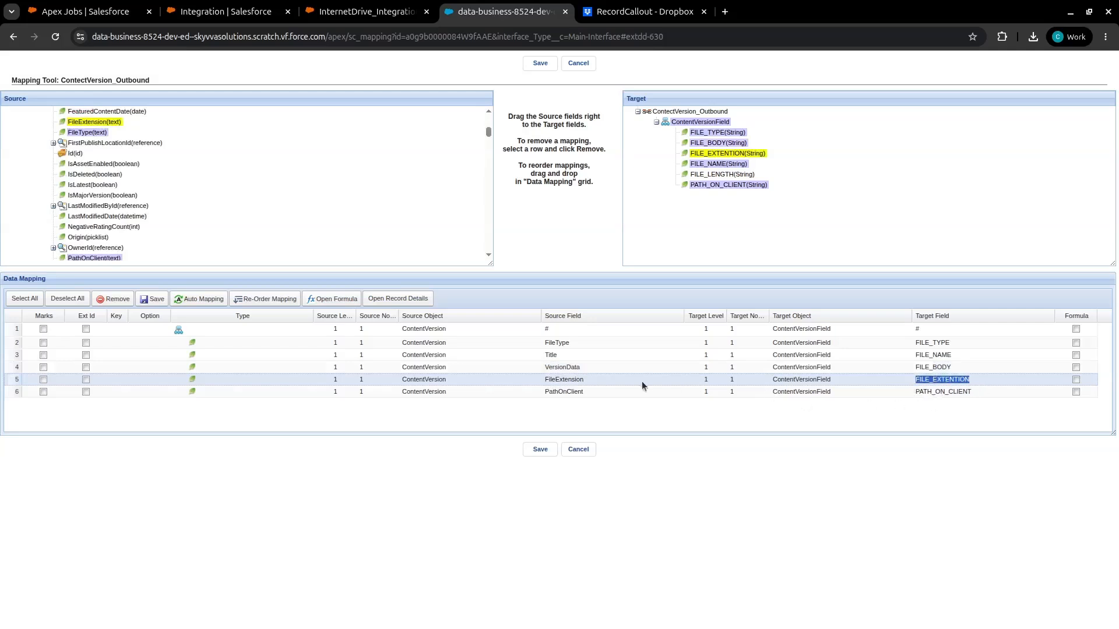
pyautogui.click(586, 393)
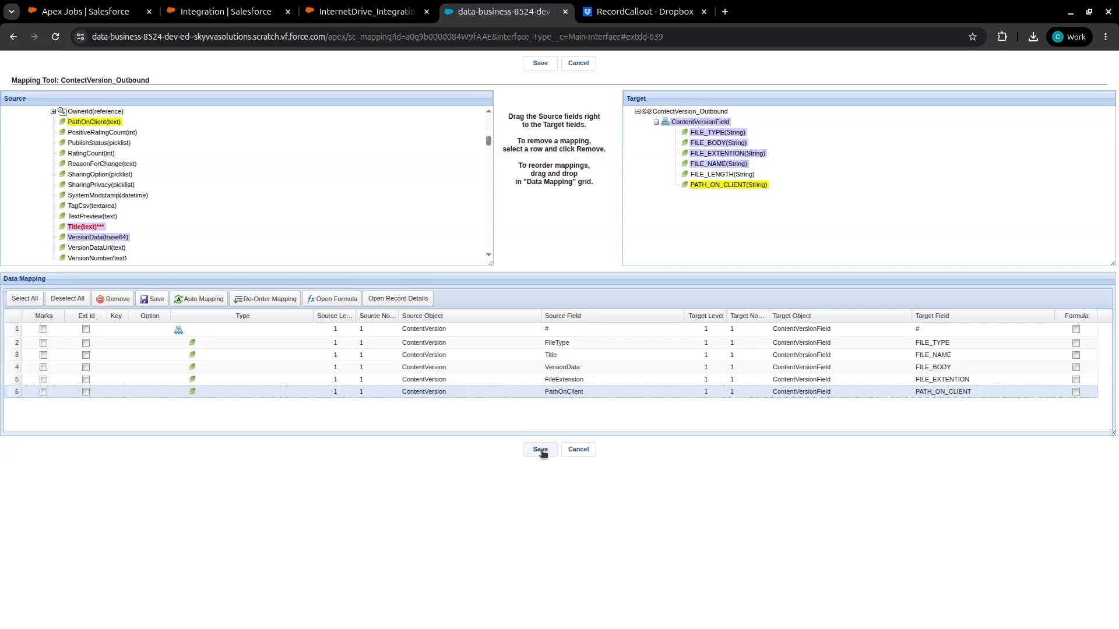
pyautogui.click(540, 451)
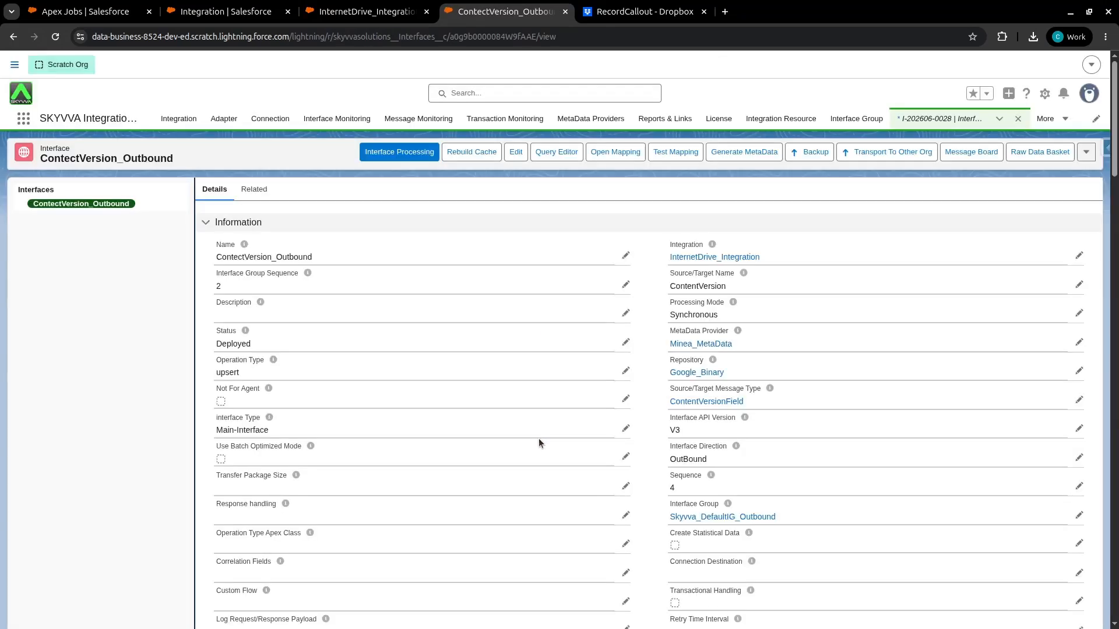
# Open the interface's DropBox_Binary_Out outbound adapter in a new tab
pyautogui.scroll(-16, 204, 405)
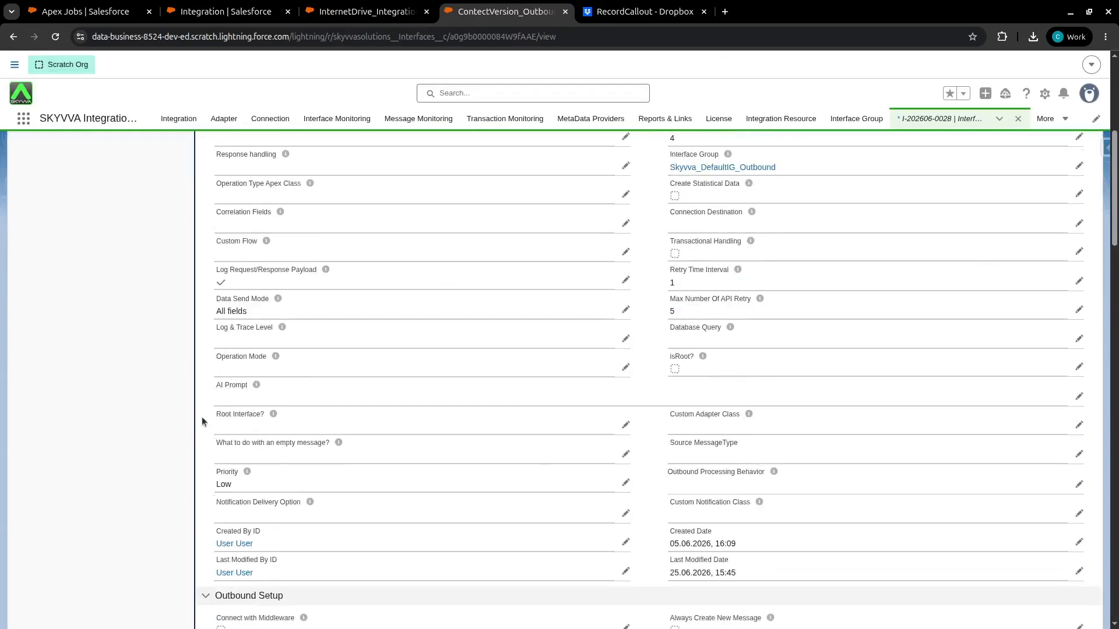
pyautogui.scroll(3, 204, 405)
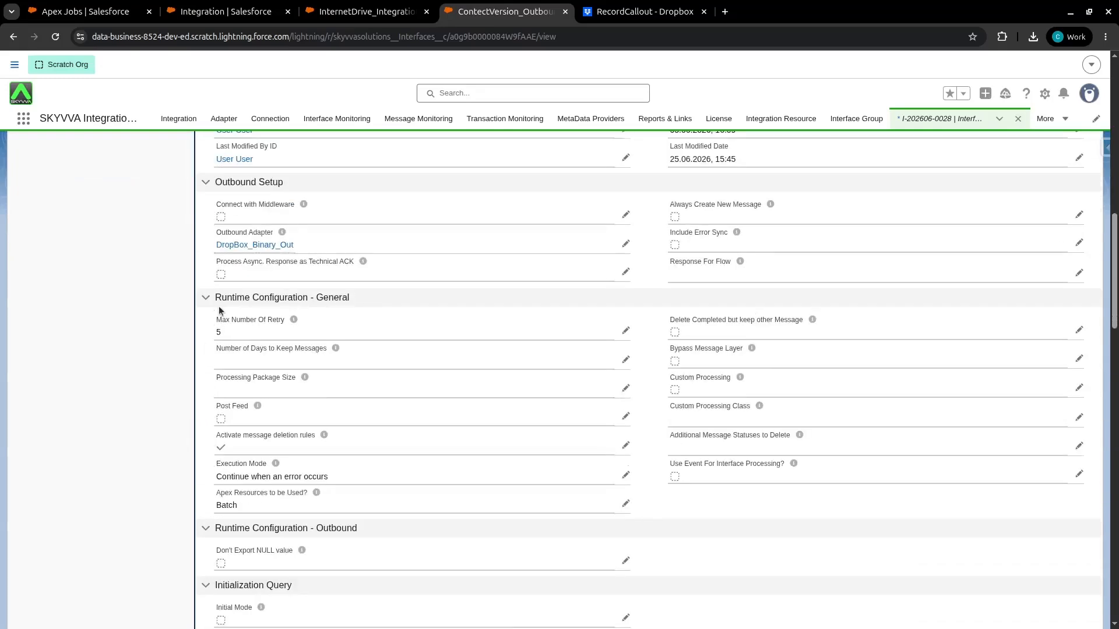
pyautogui.scroll(1, 221, 311)
pyautogui.moveTo(220, 310)
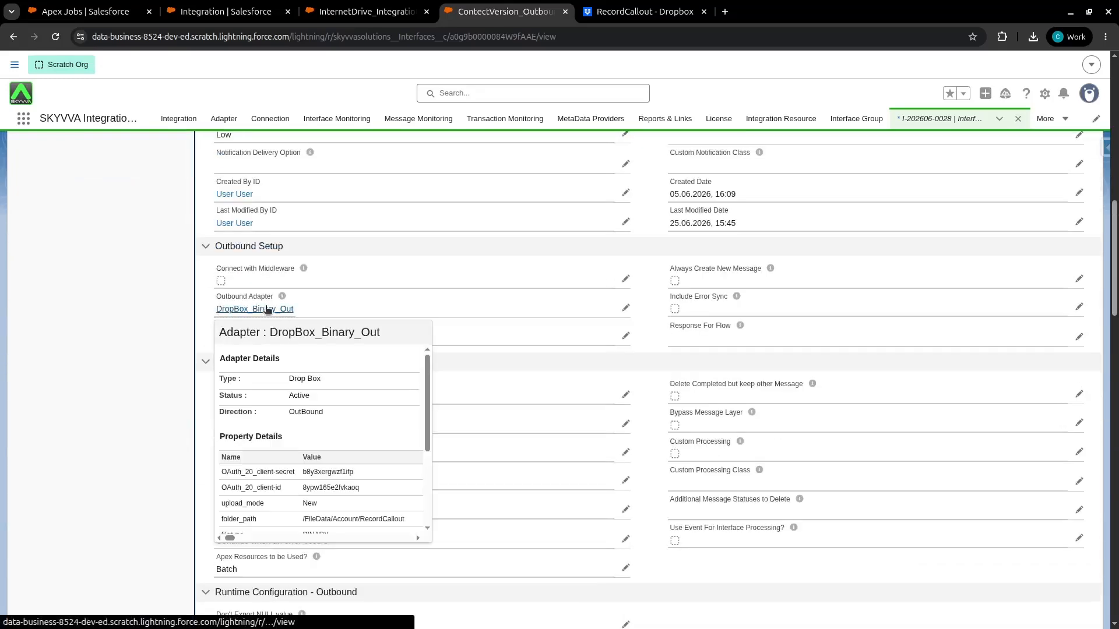
pyautogui.middleClick(264, 312)
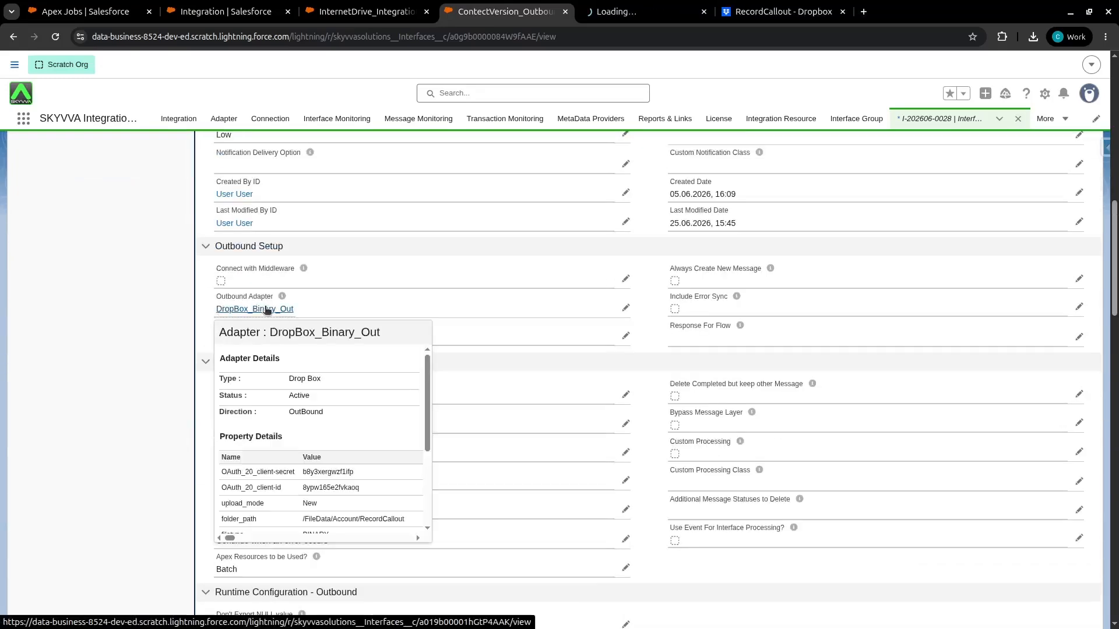
pyautogui.click(599, 13)
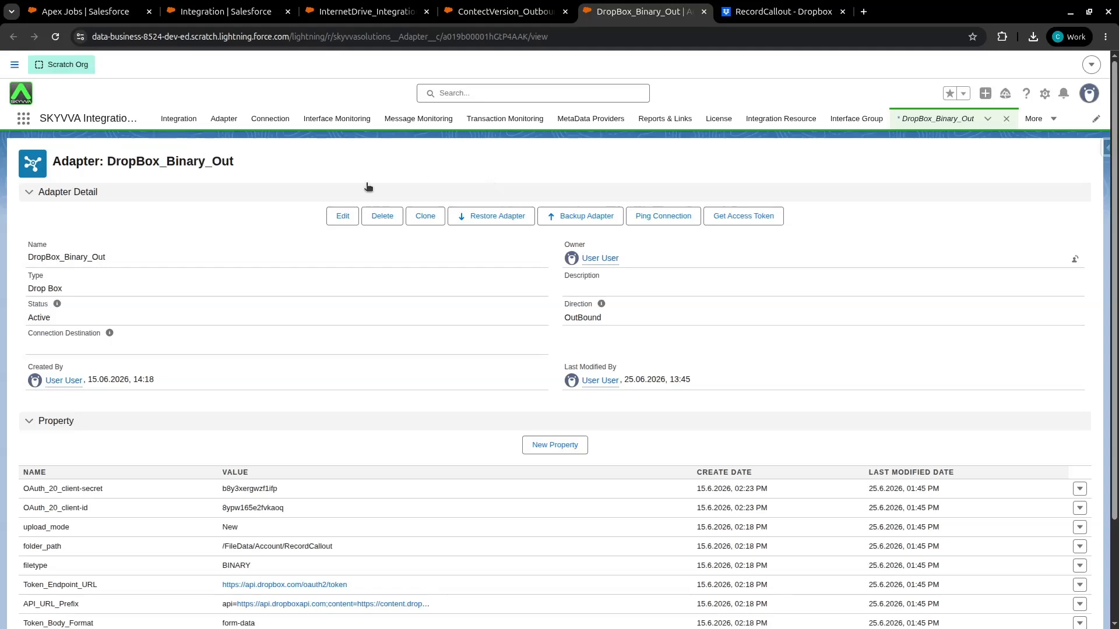
# Edit the DropBox_Binary_Out adapter, set its File Type to Binary, and save it
pyautogui.click(343, 217)
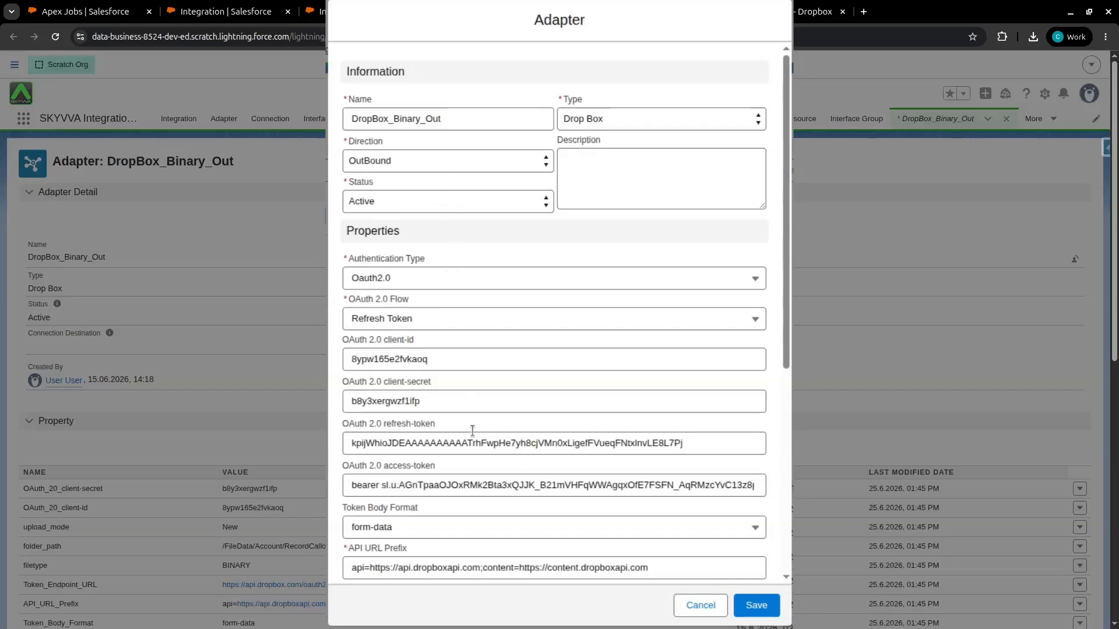
pyautogui.scroll(-6, 470, 432)
pyautogui.scroll(-1, 412, 245)
pyautogui.moveTo(344, 284); pyautogui.dragTo(421, 285)
pyautogui.click(386, 303)
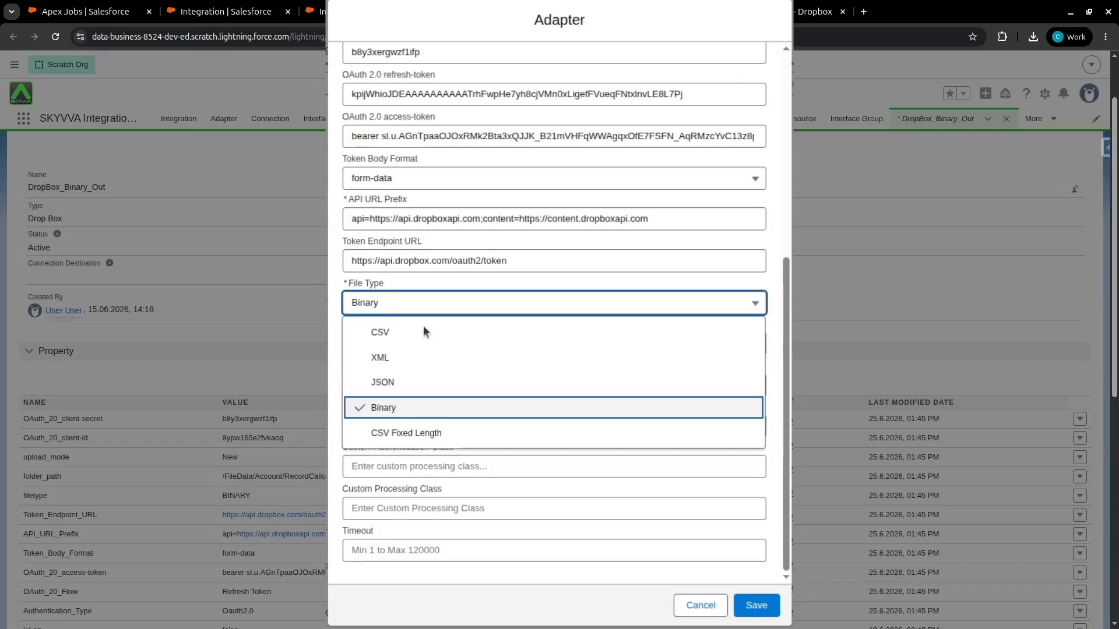
pyautogui.click(404, 409)
pyautogui.click(738, 606)
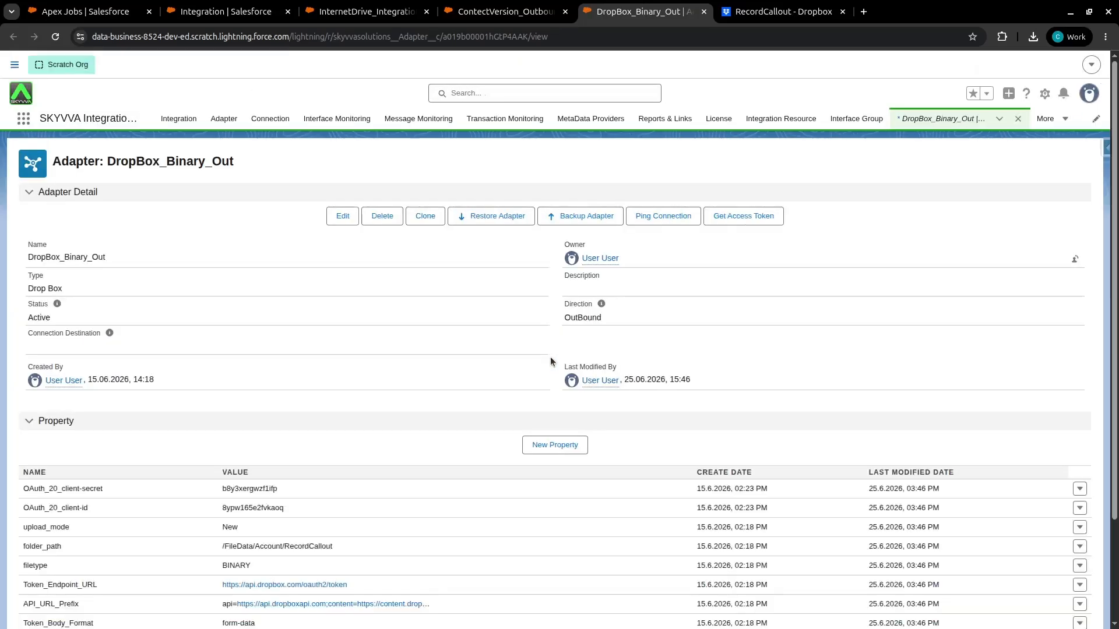
# Run Interface Processing on ContectVersion_Outbound using the interface's SOQL filter query as the data source
pyautogui.click(495, 13)
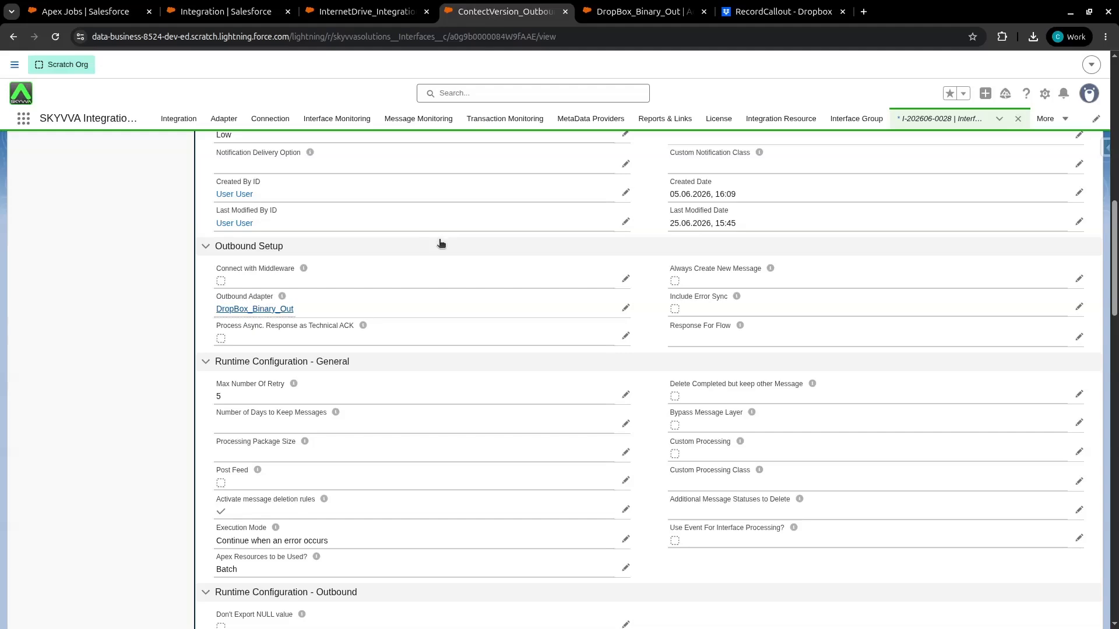
pyautogui.scroll(-20, 440, 243)
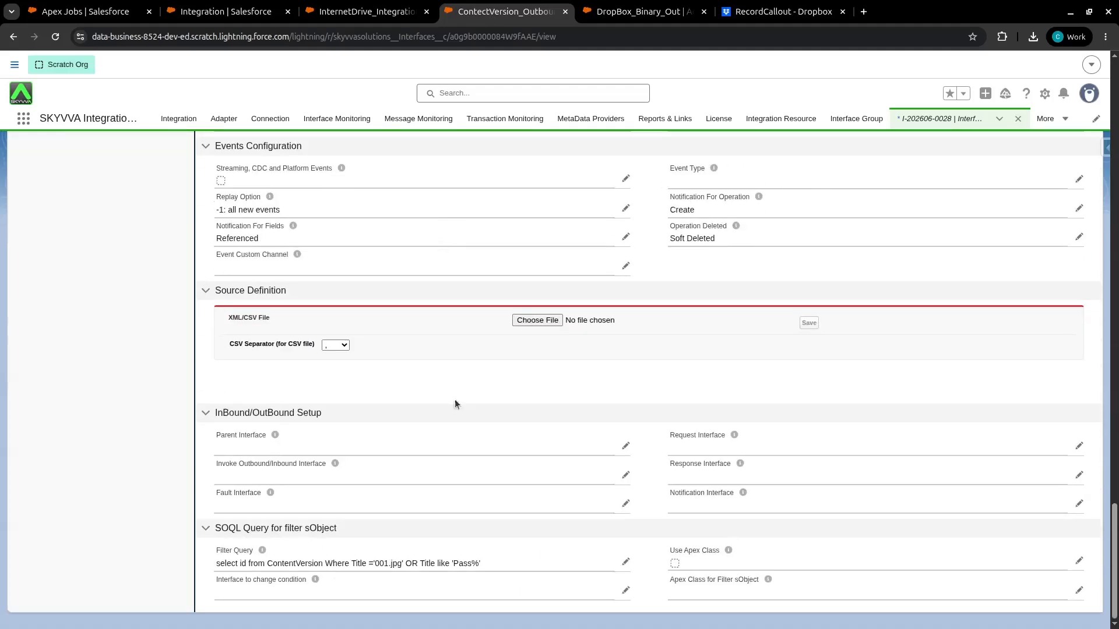
pyautogui.moveTo(232, 564); pyautogui.dragTo(465, 565)
pyautogui.click(144, 505)
pyautogui.scroll(10, 1117, 326)
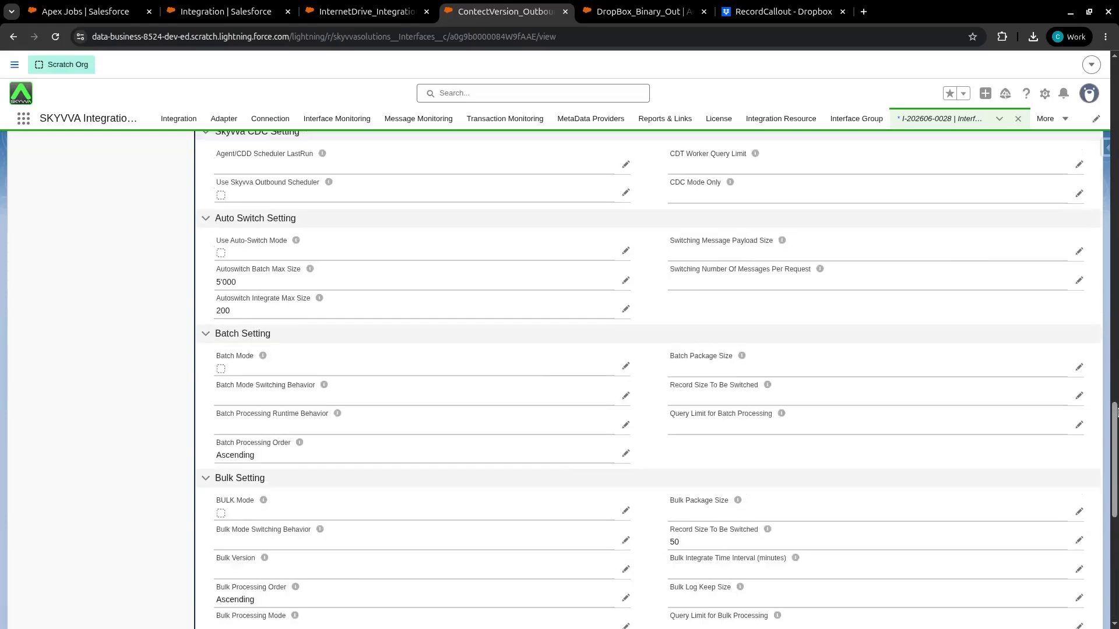
pyautogui.scroll(10, 1117, 410)
pyautogui.click(375, 153)
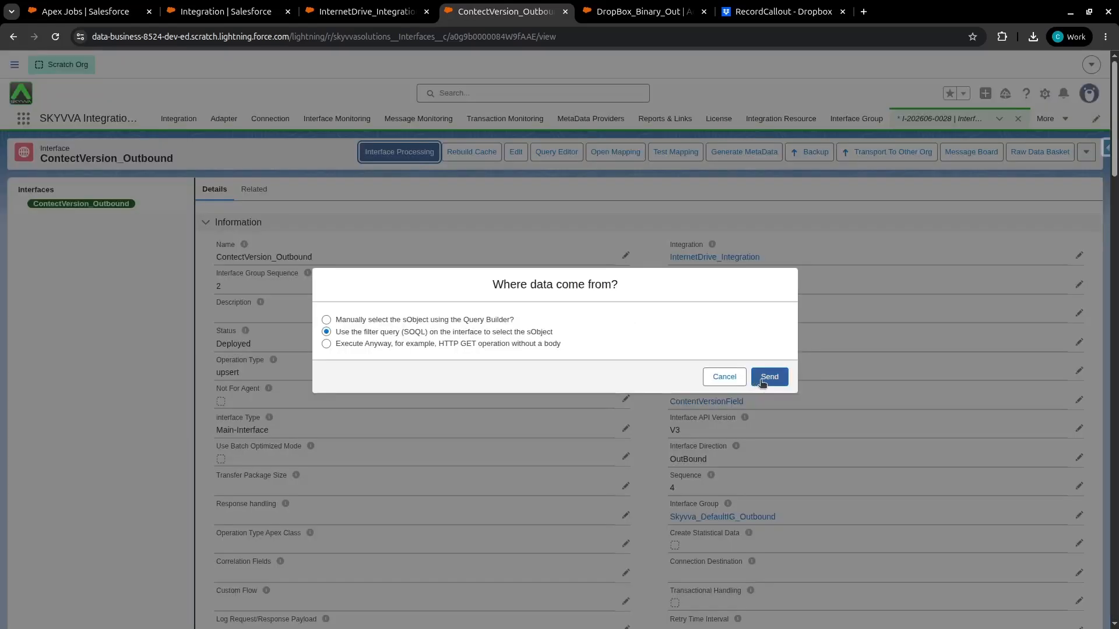
pyautogui.click(761, 379)
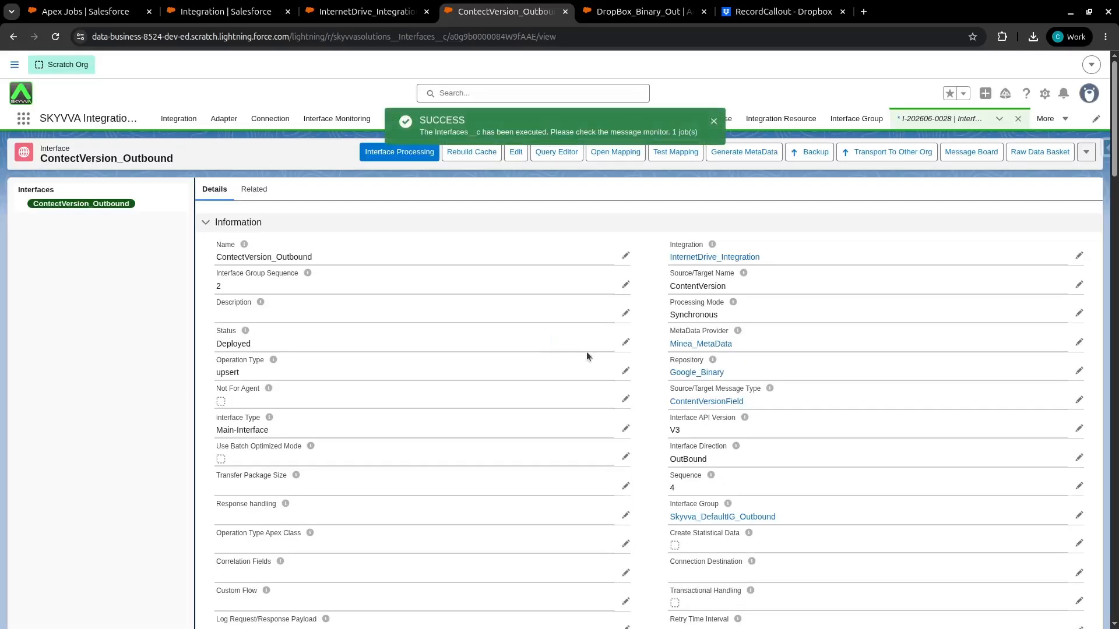
# Filter the integration's message monitor and expand the new ContentVersion outbound messages
pyautogui.click(378, 13)
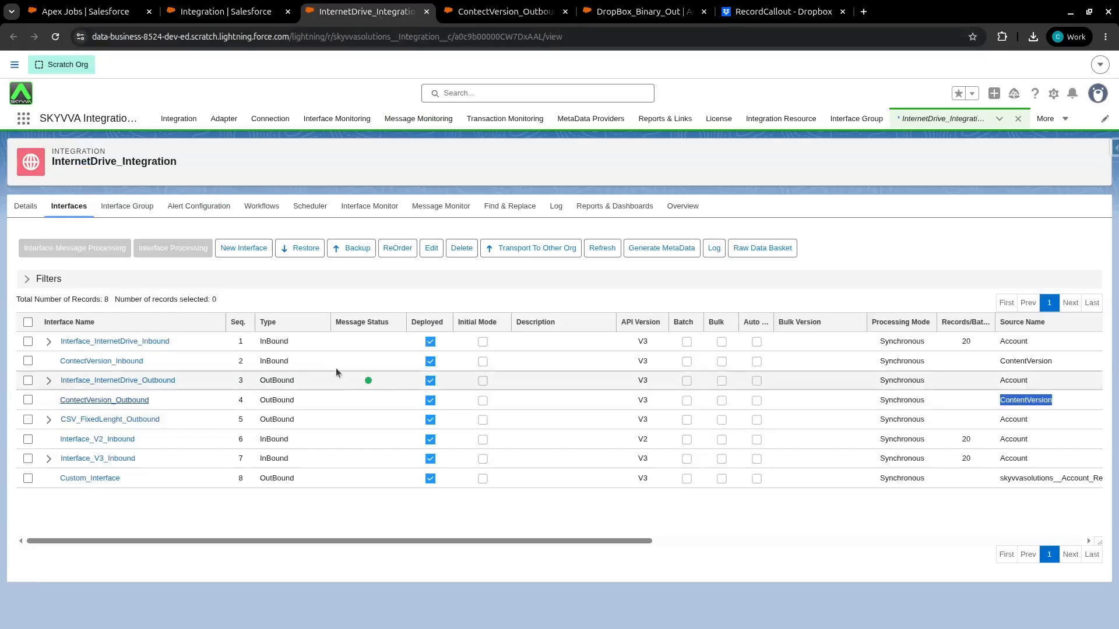
pyautogui.click(432, 211)
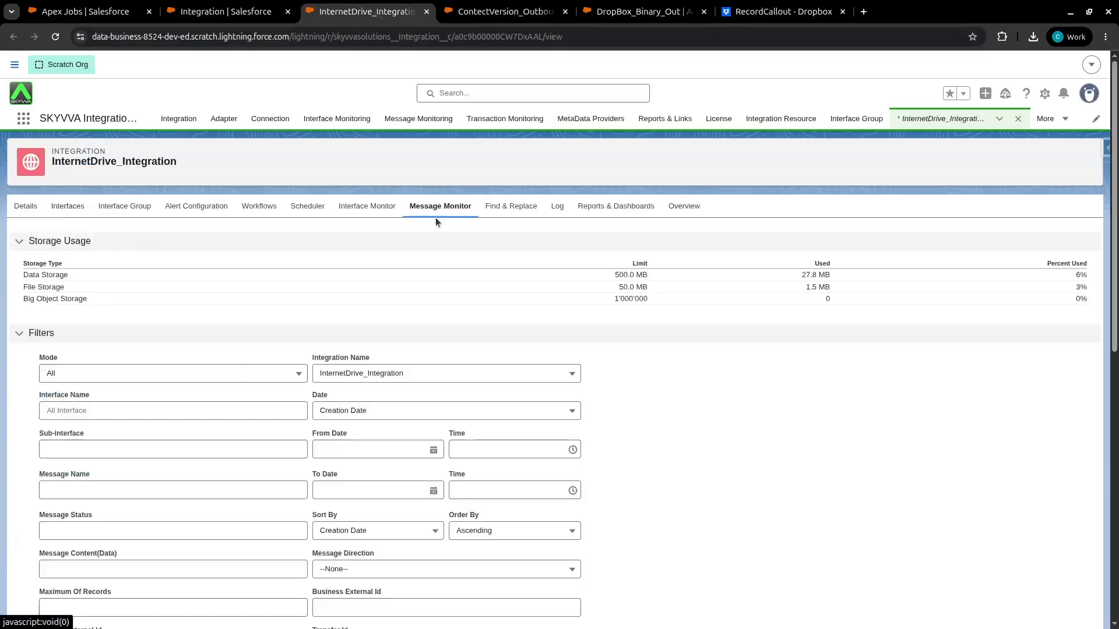
pyautogui.scroll(-9, 450, 242)
pyautogui.click(522, 225)
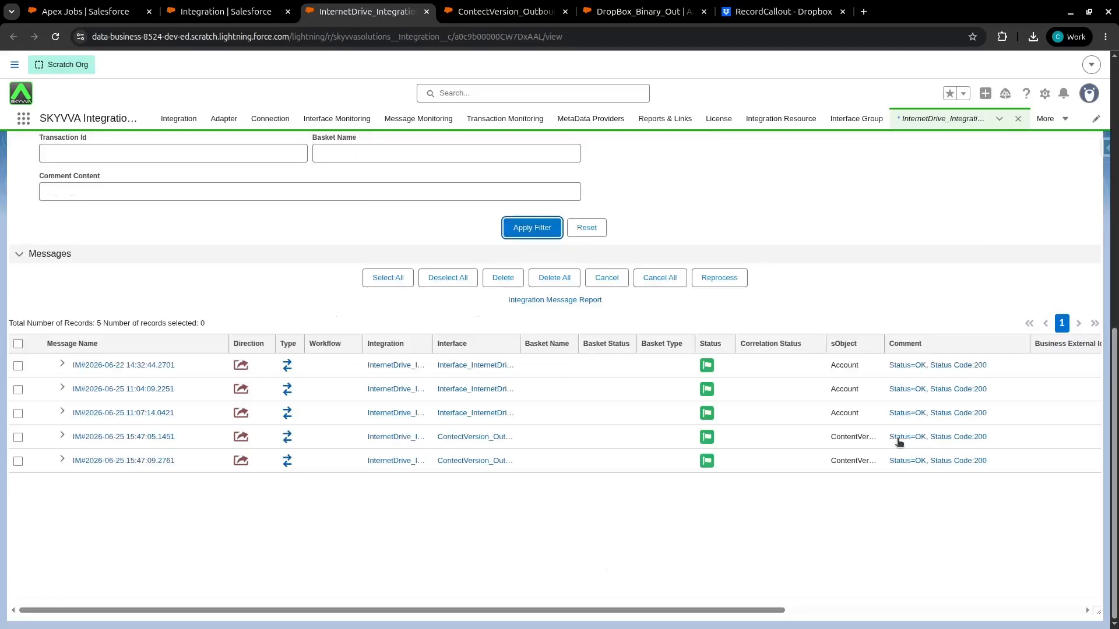
pyautogui.moveTo(881, 341); pyautogui.dragTo(918, 341)
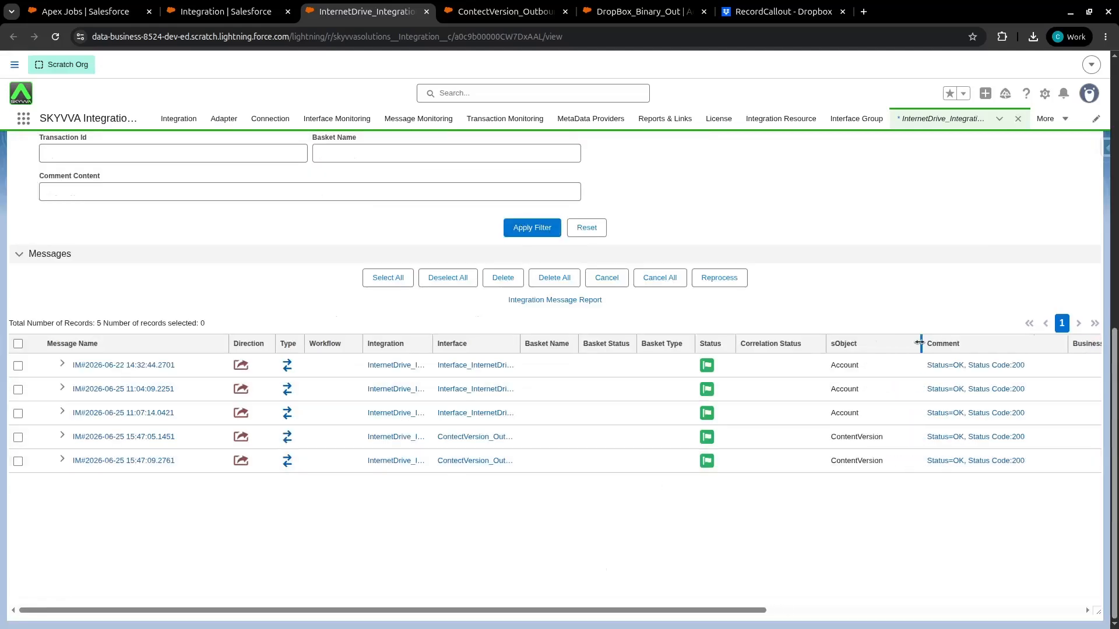
pyautogui.moveTo(520, 343); pyautogui.dragTo(547, 344)
pyautogui.click(63, 459)
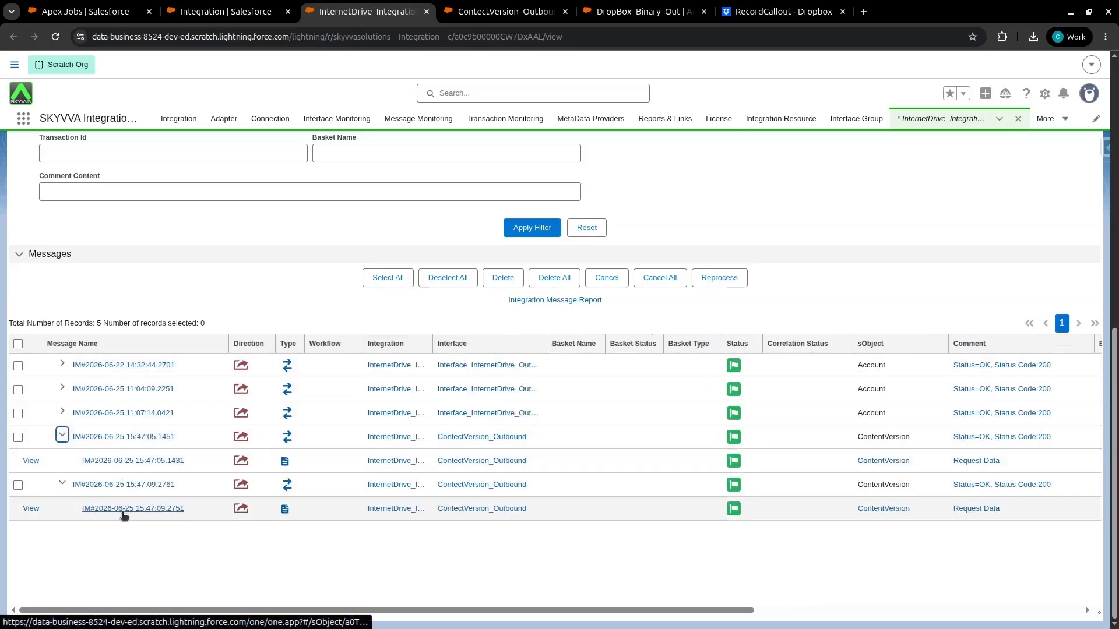
# Open the two new ContentVersion outbound messages in separate tabs and inspect the child message's request data fields
pyautogui.middleClick(128, 440)
pyautogui.middleClick(130, 484)
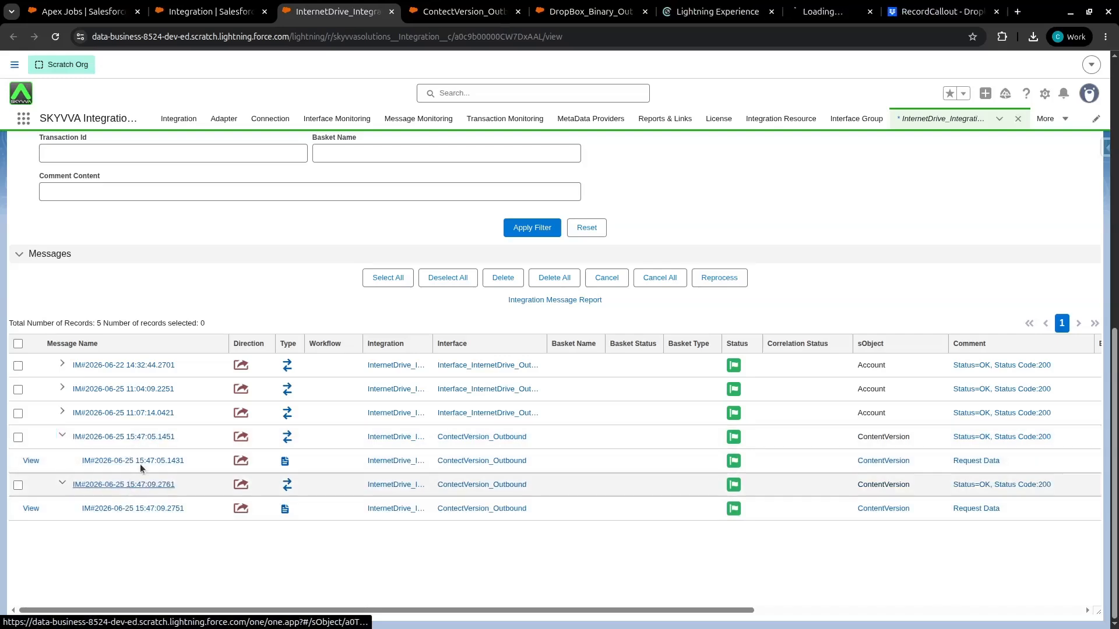
pyautogui.click(687, 11)
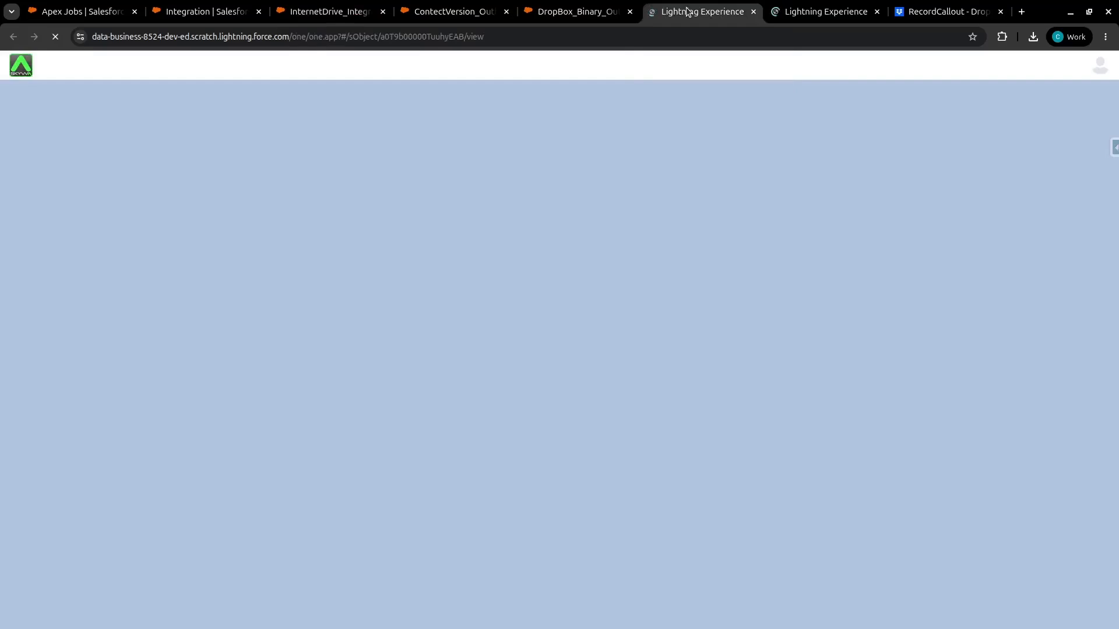
pyautogui.click(18, 160)
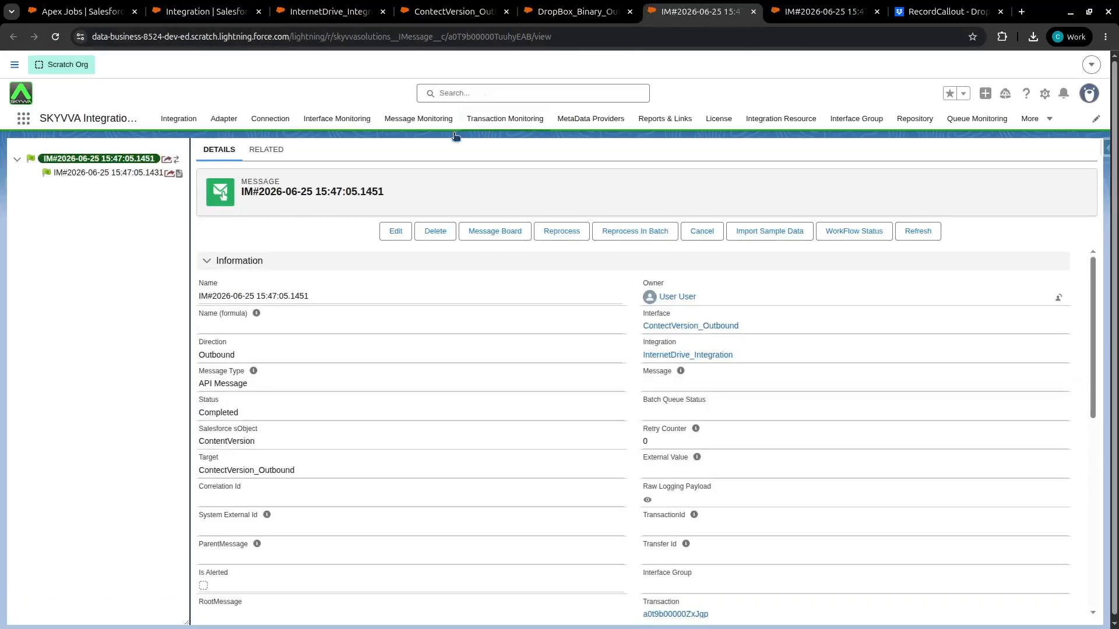
pyautogui.click(68, 173)
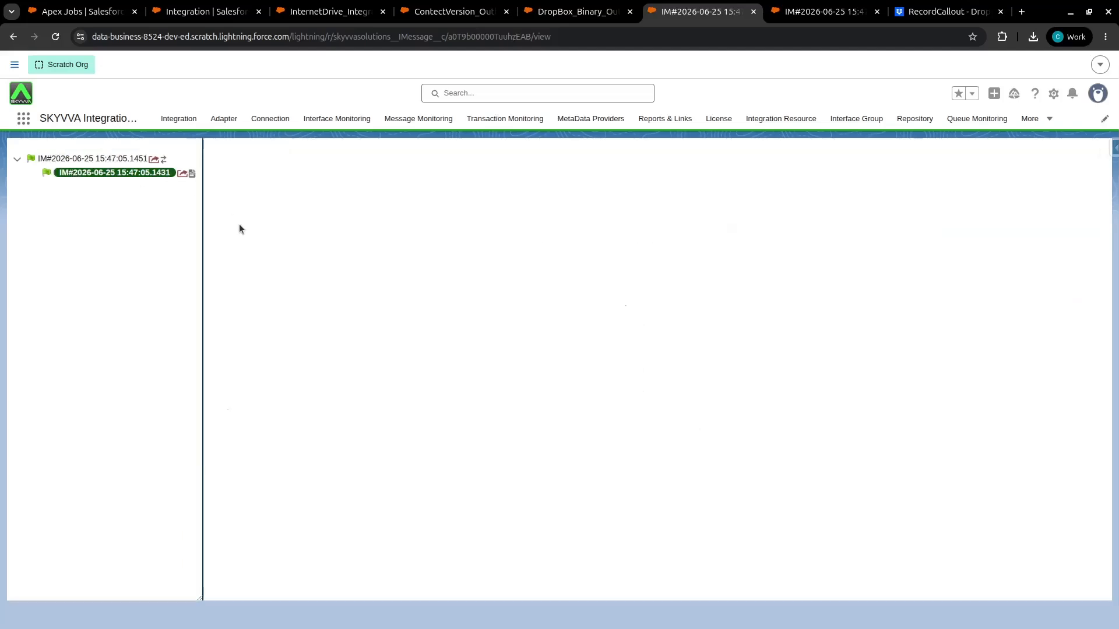
pyautogui.scroll(-10, 425, 291)
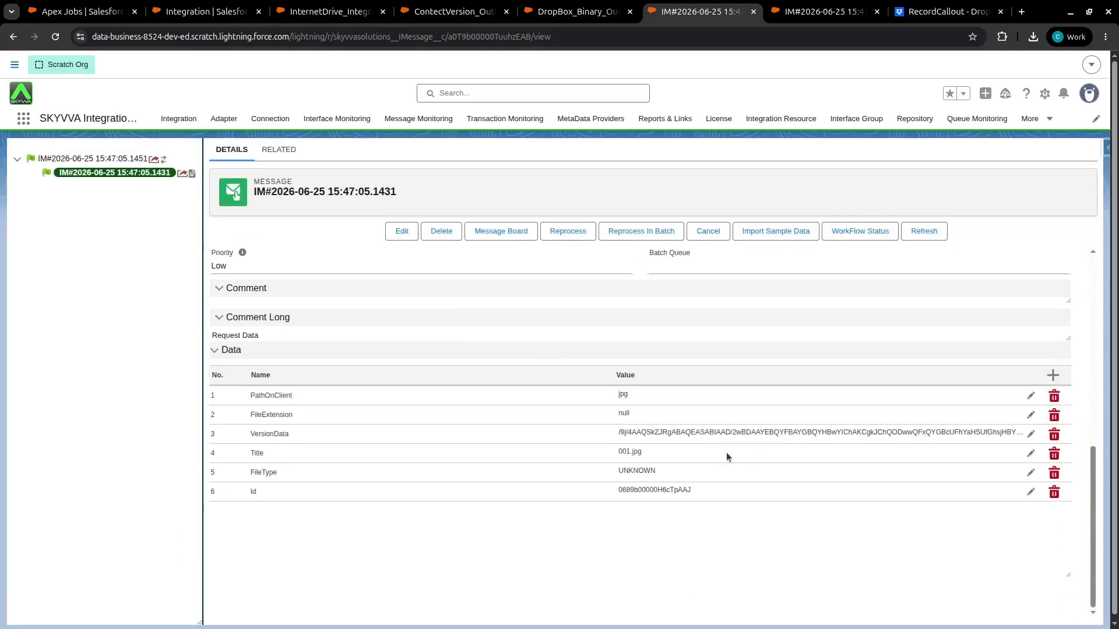
pyautogui.moveTo(613, 451); pyautogui.dragTo(646, 453)
pyautogui.click(72, 159)
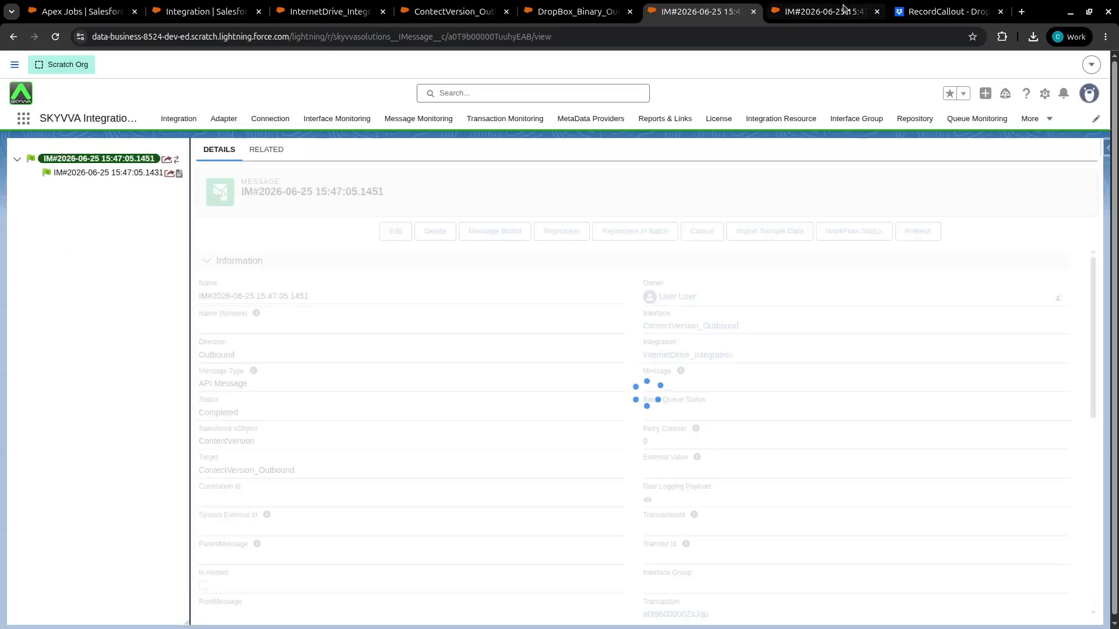
pyautogui.scroll(-3, 563, 329)
pyautogui.scroll(4, 563, 328)
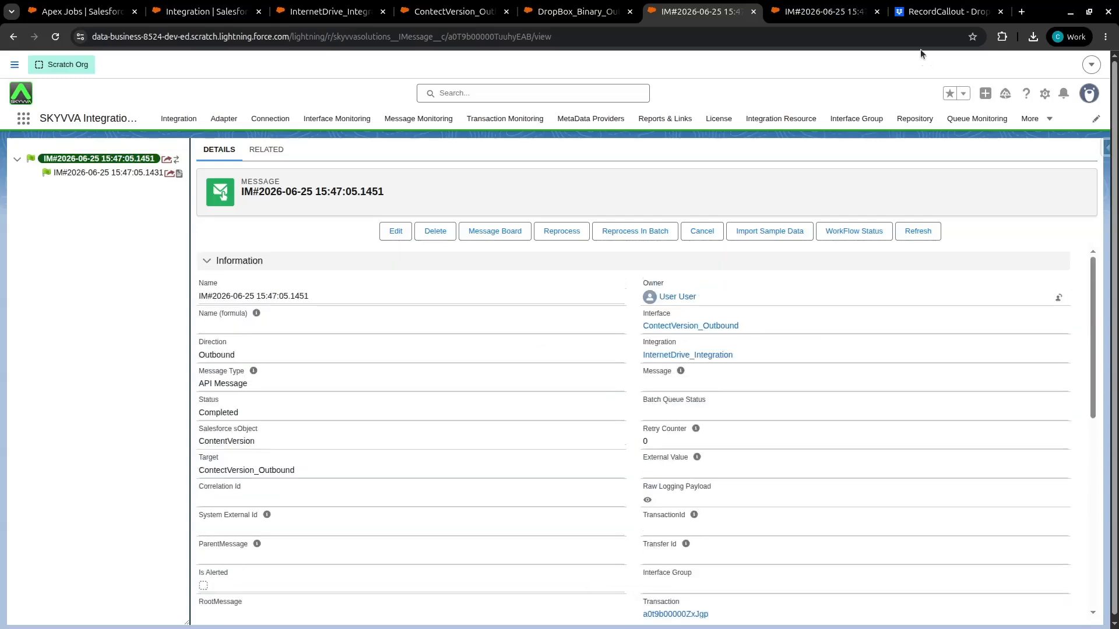
# Preview the exported files in the Dropbox RecordCallout folder, including the PDF document
pyautogui.click(933, 13)
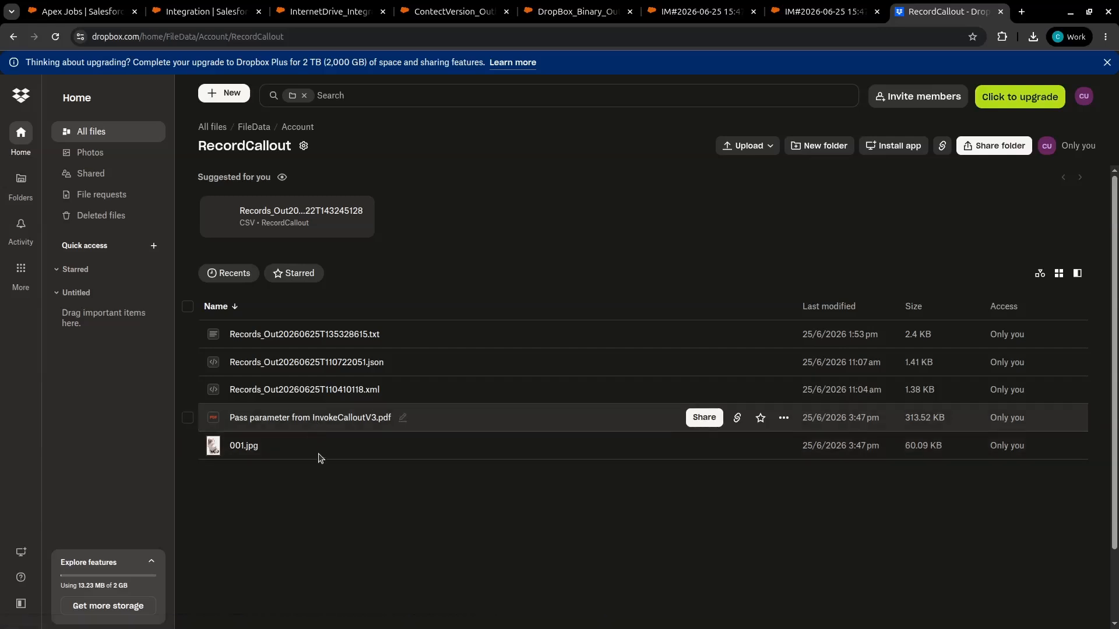
pyautogui.click(284, 424)
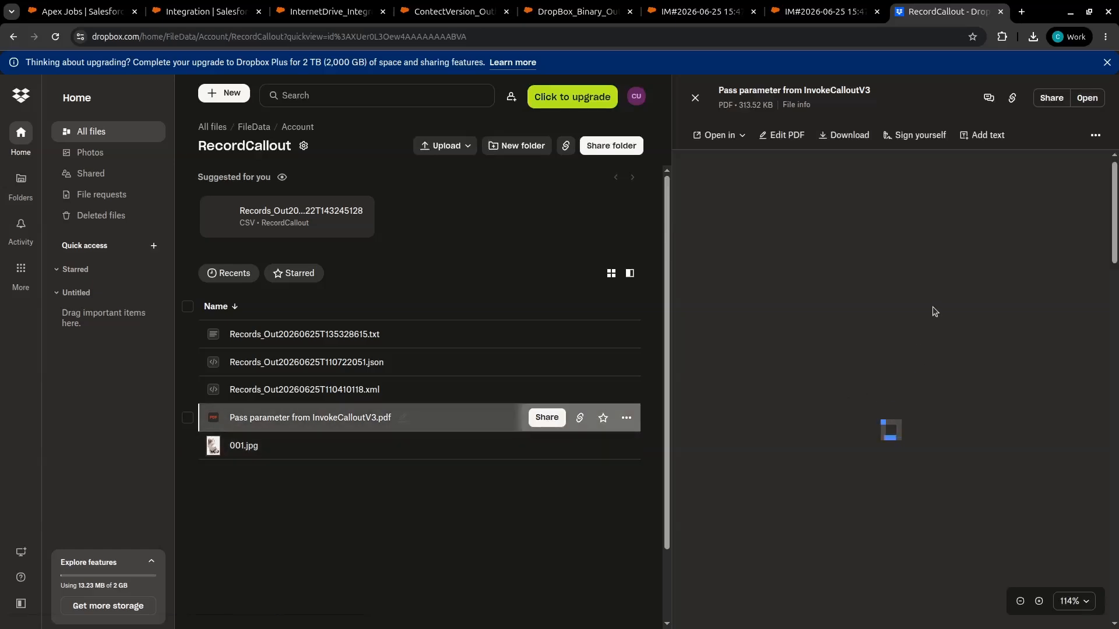
pyautogui.scroll(-8, 872, 408)
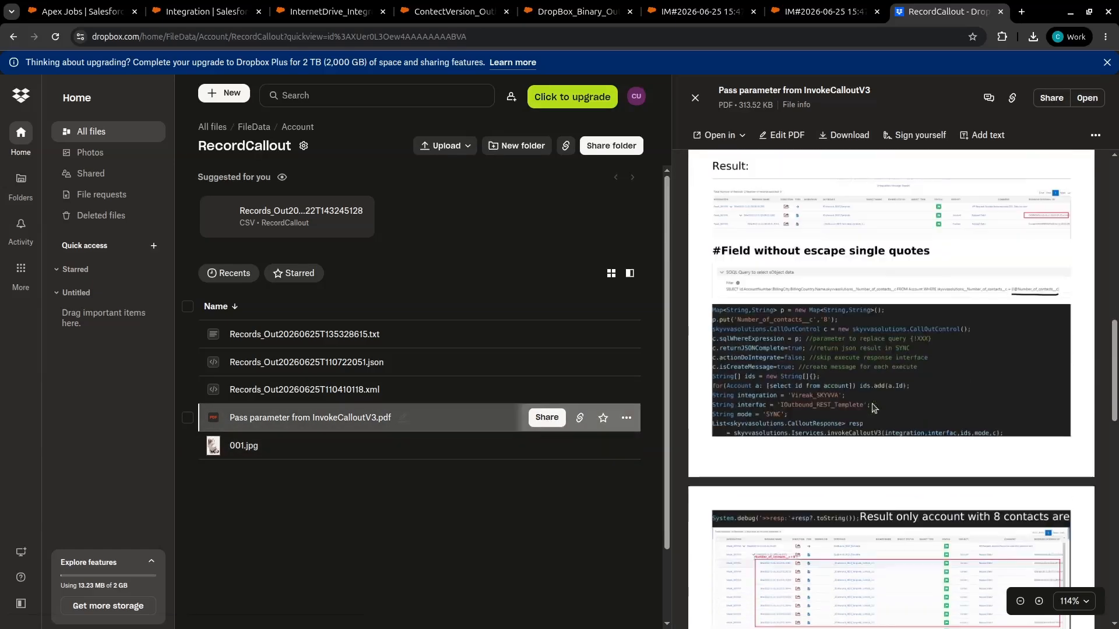
pyautogui.scroll(10, 872, 408)
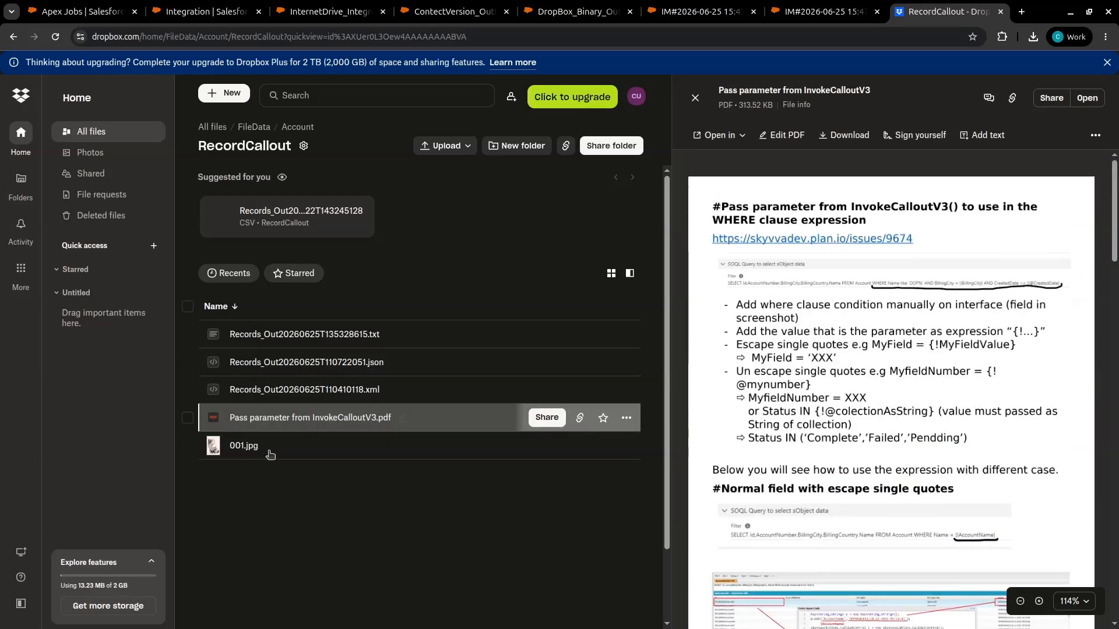
pyautogui.click(393, 457)
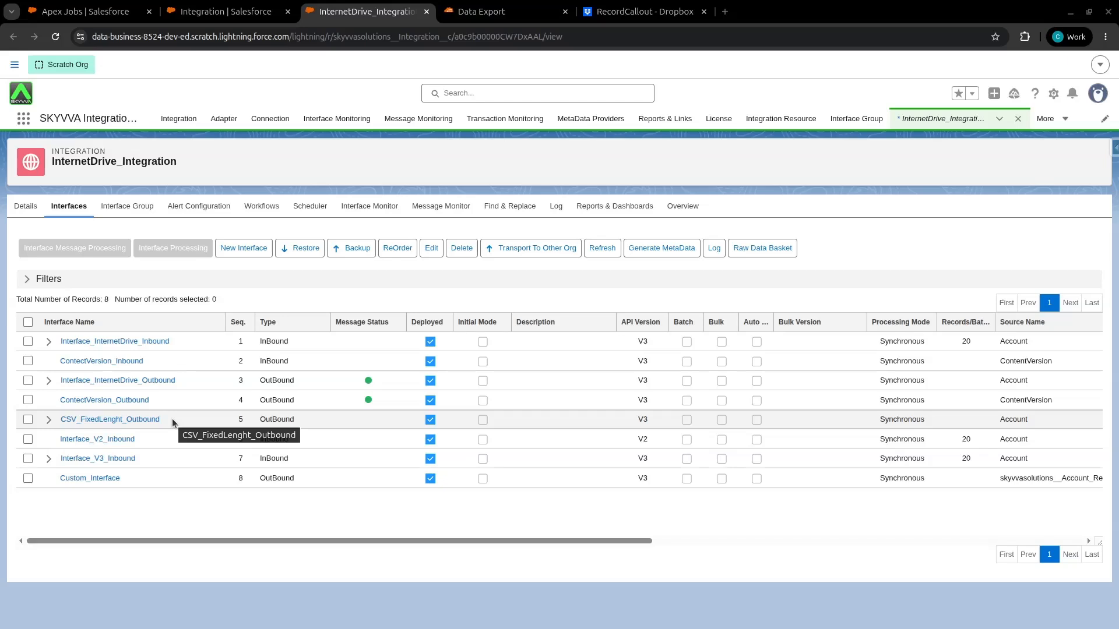
# Open the CSV_FixedLenght_Outbound interface and its AccountMT message type, then query the AccountMT field lengths
pyautogui.click(95, 420)
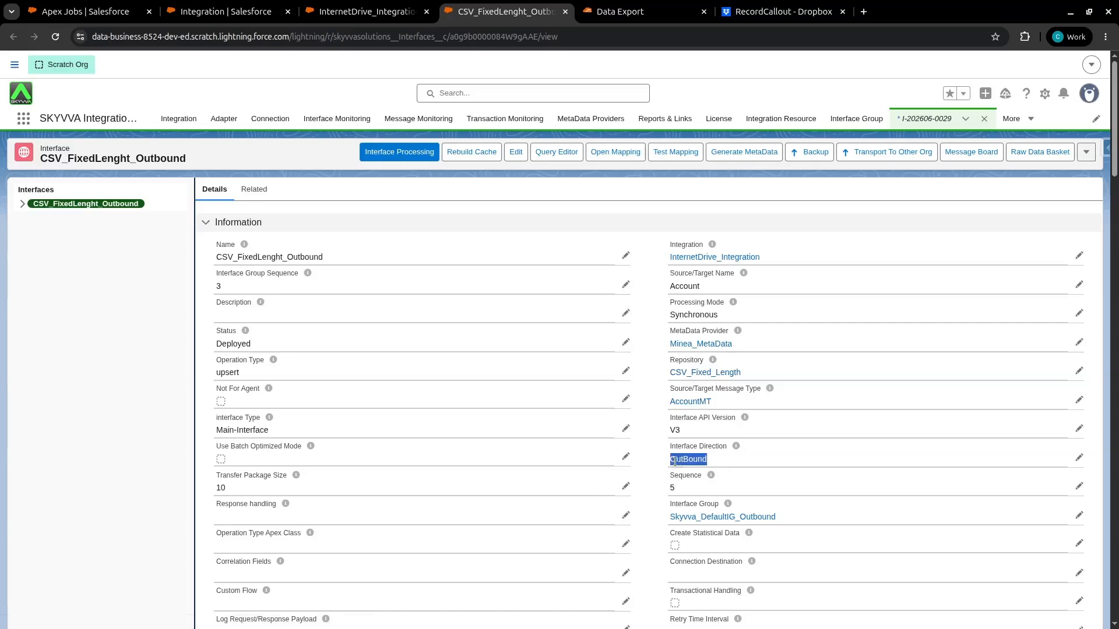
pyautogui.keyDown('ctrl'); pyautogui.click(690, 402); pyautogui.keyUp('ctrl')
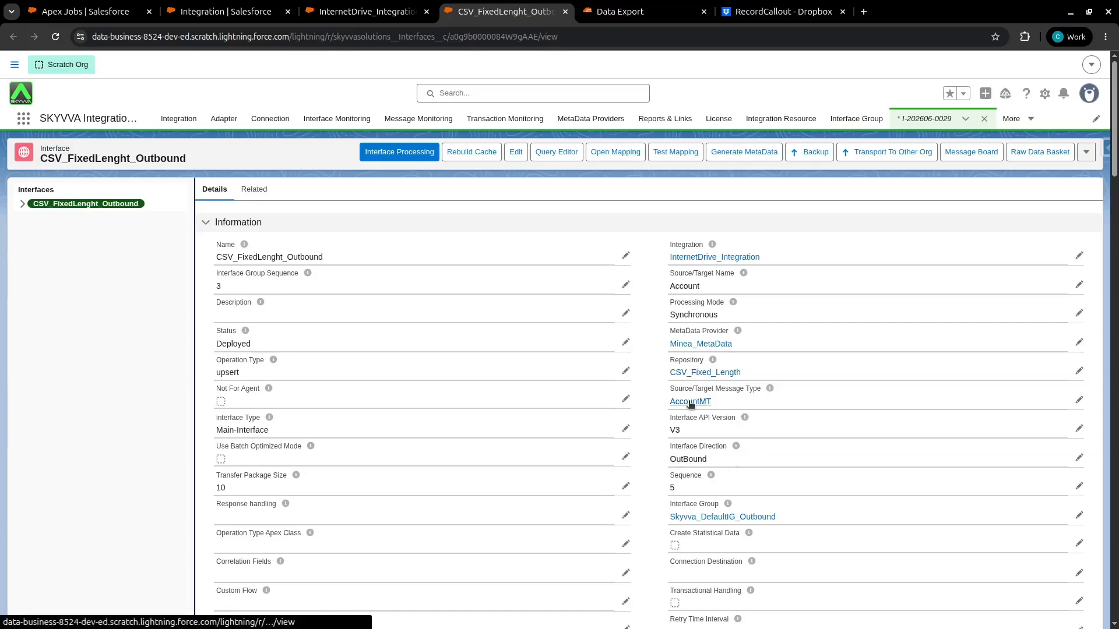
pyautogui.click(628, 12)
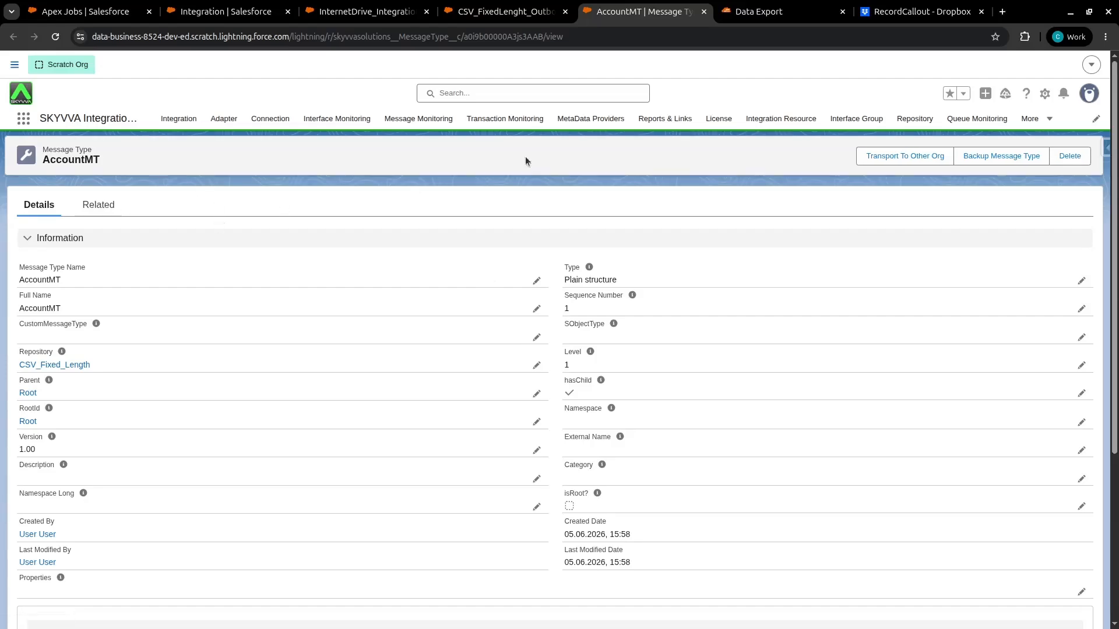
pyautogui.click(776, 11)
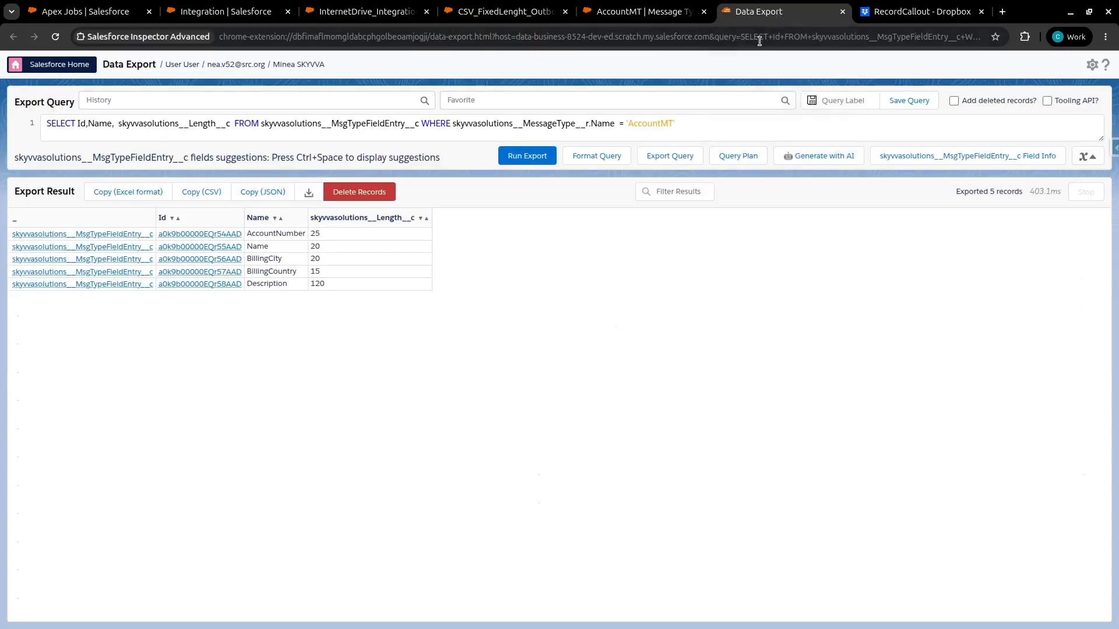
pyautogui.doubleClick(555, 166)
pyautogui.doubleClick(959, 161)
pyautogui.click(781, 208)
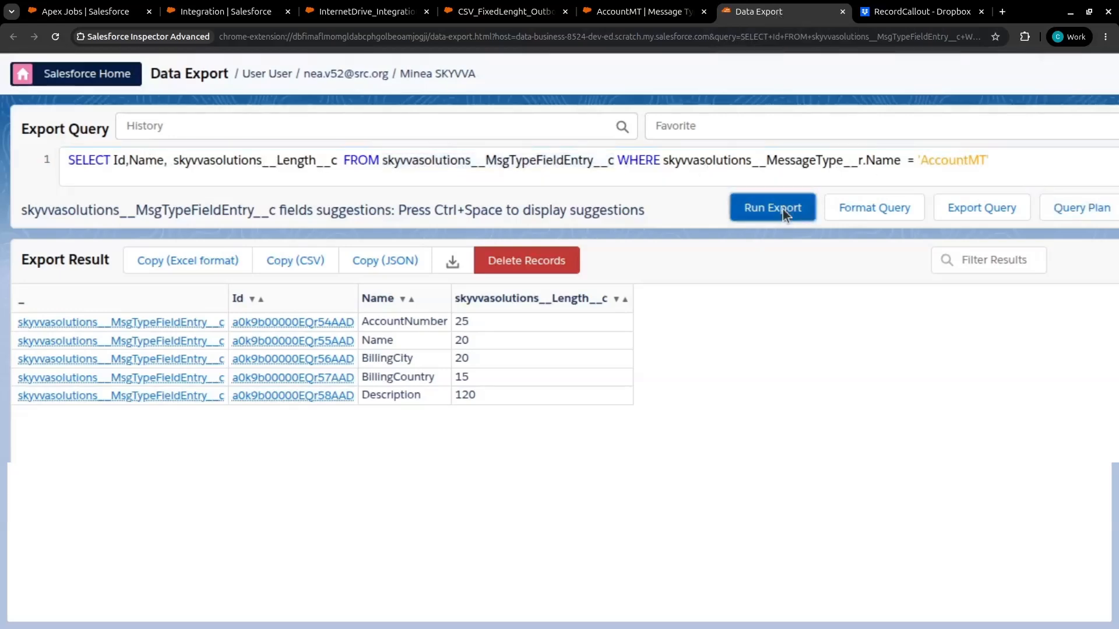
pyautogui.doubleClick(400, 322)
pyautogui.click(651, 323)
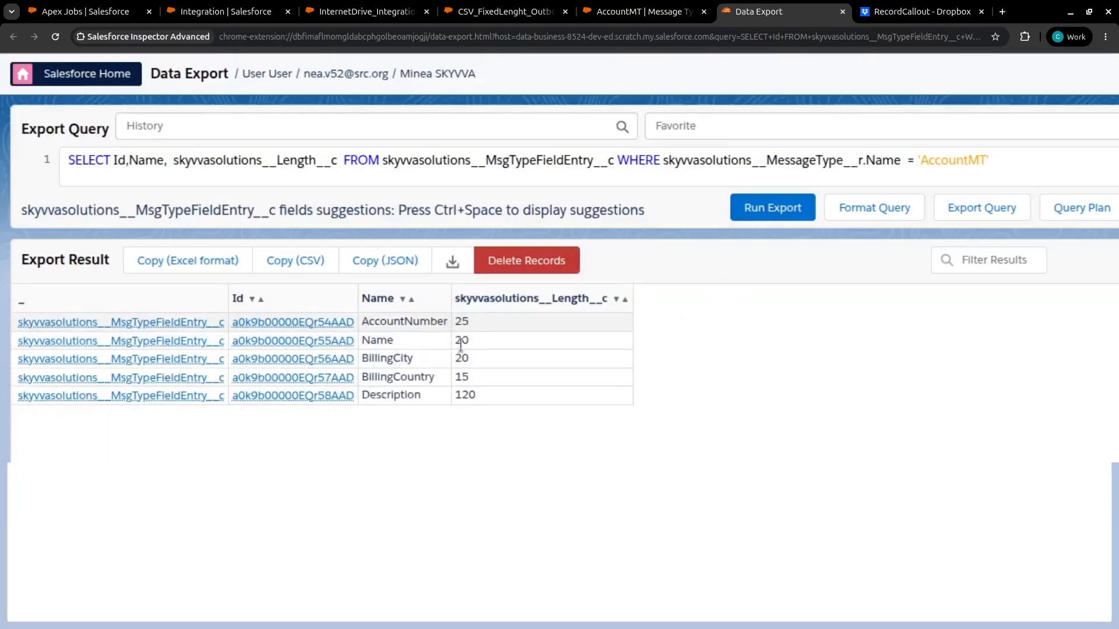
# Rerun the field-length query for the ContactMT and CaseMT message types
pyautogui.click(968, 162)
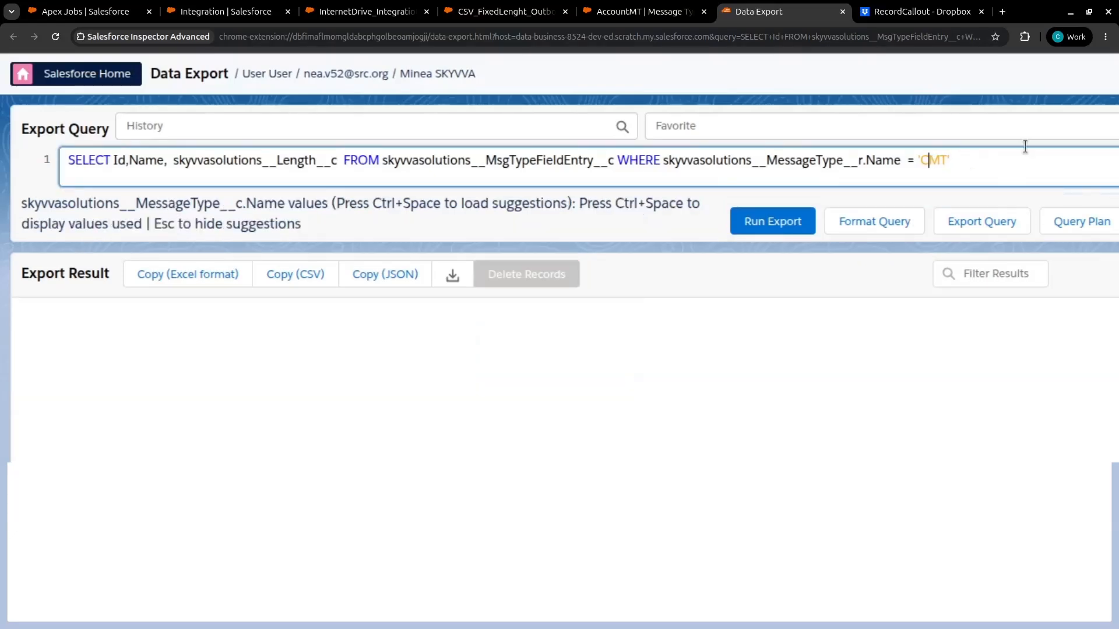
pyautogui.write('ontact')
pyautogui.click(780, 222)
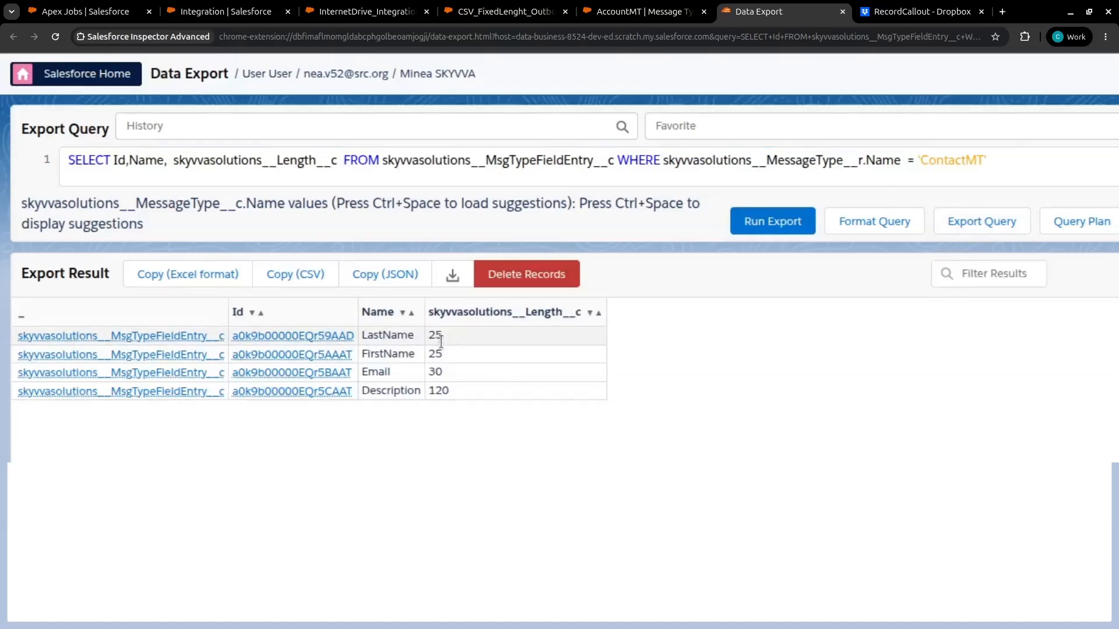
pyautogui.moveTo(919, 160); pyautogui.dragTo(966, 161)
pyautogui.write('Ca')
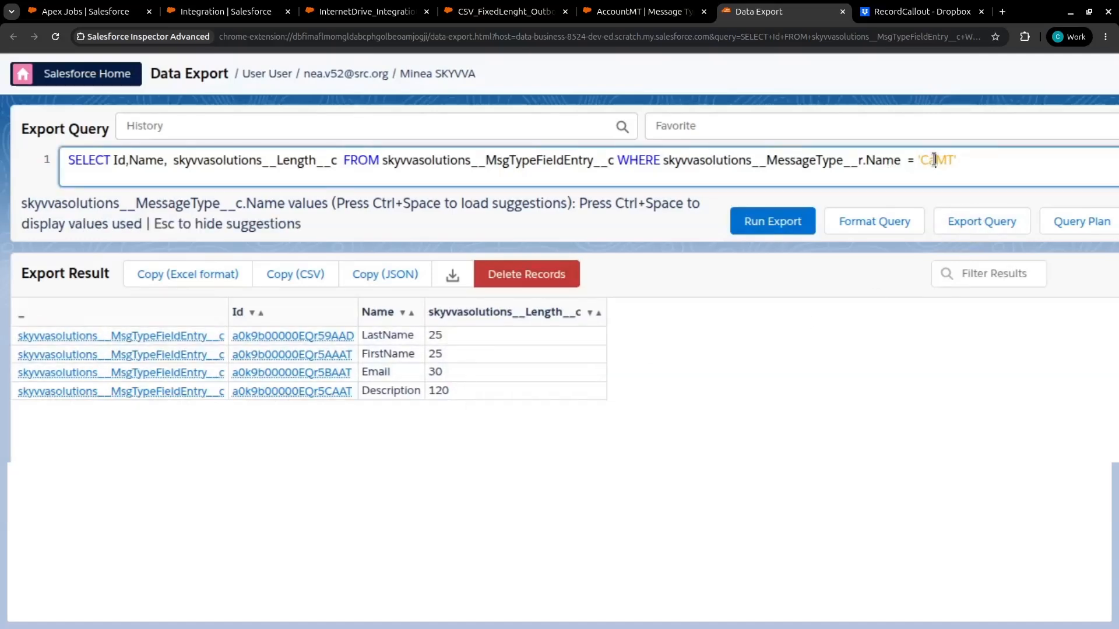
pyautogui.write('se')
pyautogui.click(780, 222)
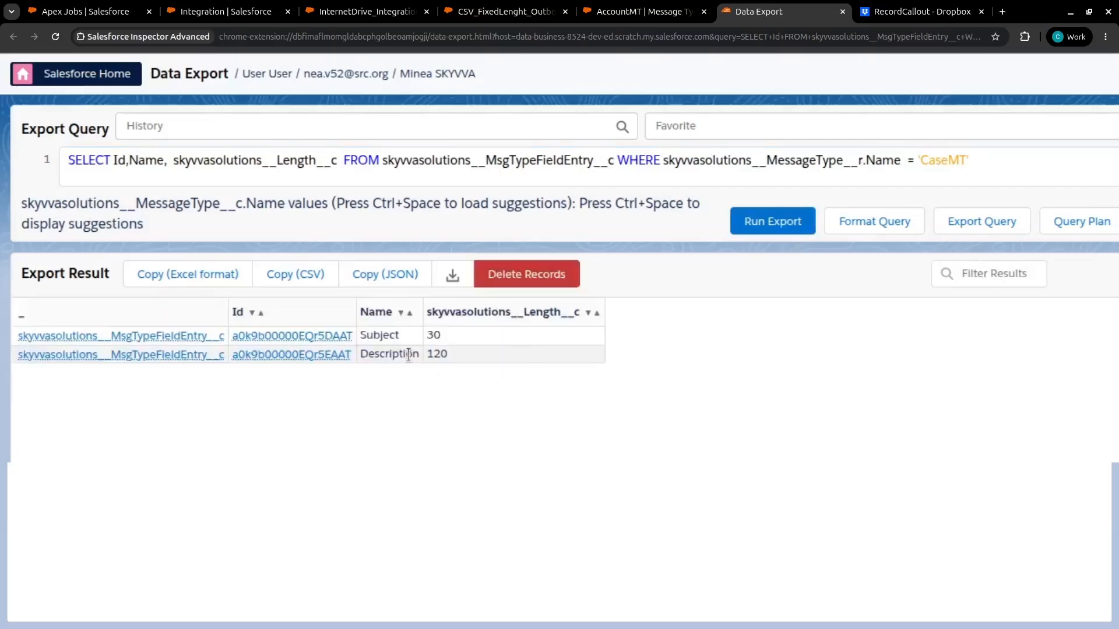
pyautogui.click(389, 357)
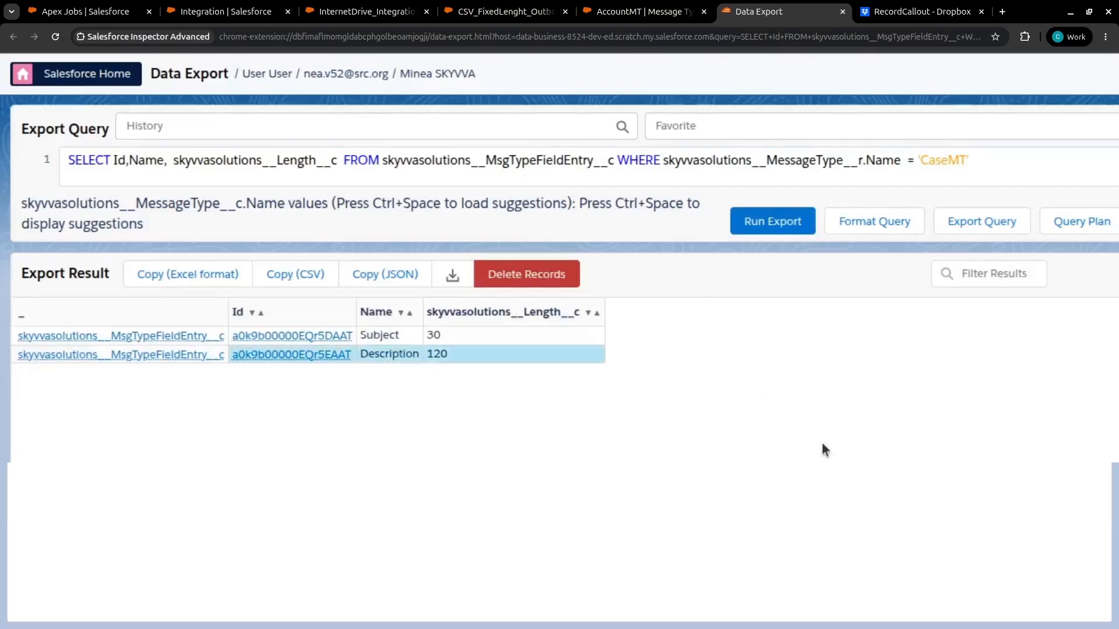
# Open the CSV_FixedLenght_Outbound mapping, review the Account, Contact and Case field mappings, and save it
pyautogui.click(494, 10)
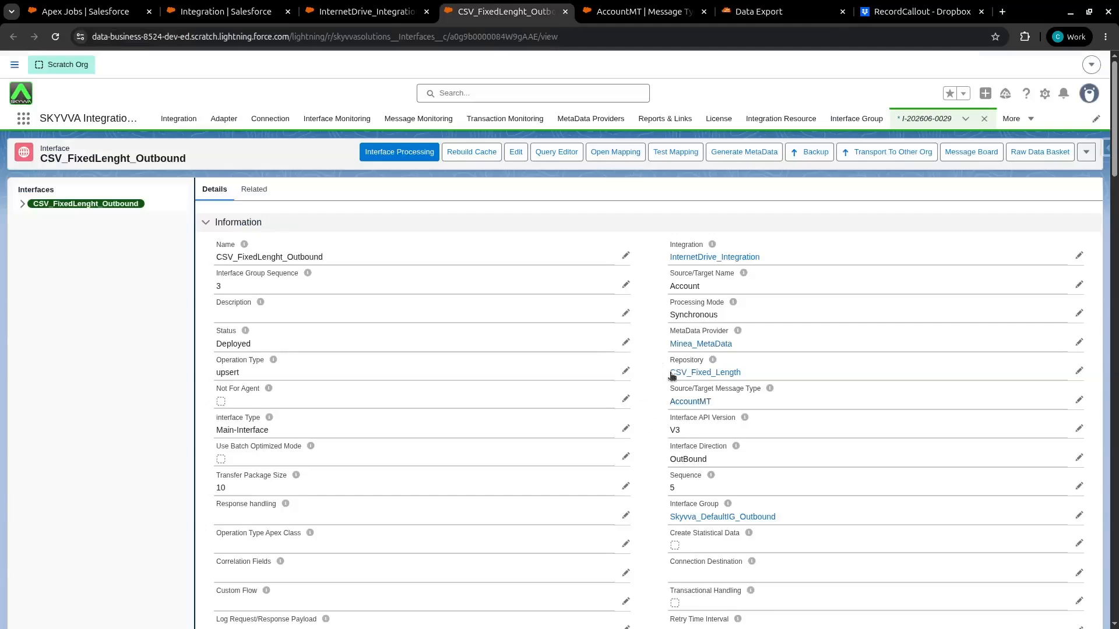
pyautogui.click(629, 156)
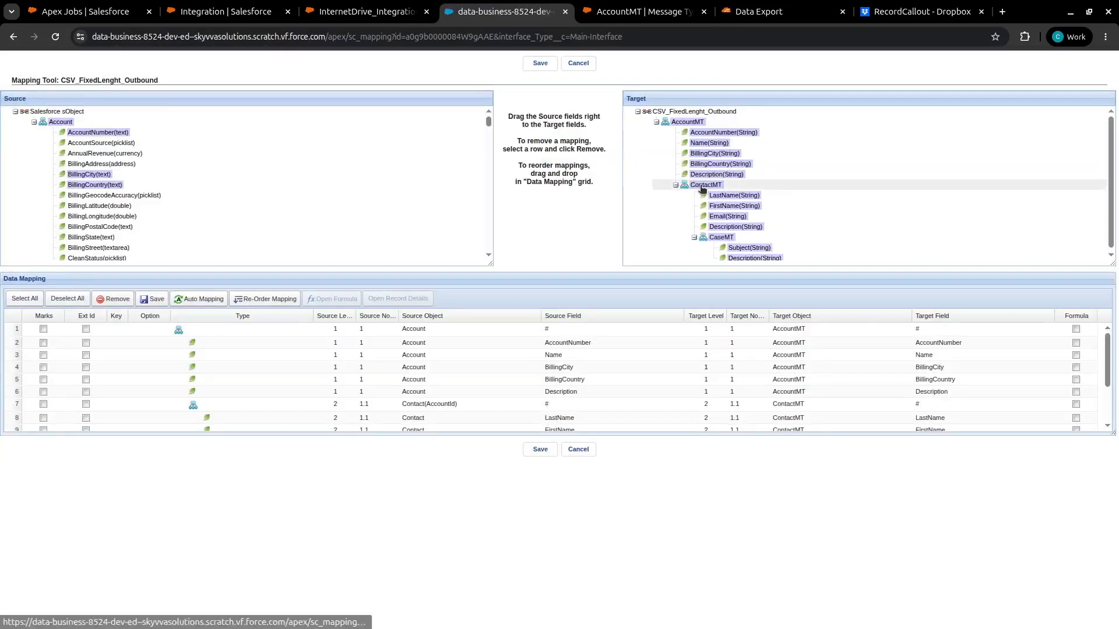
pyautogui.click(589, 342)
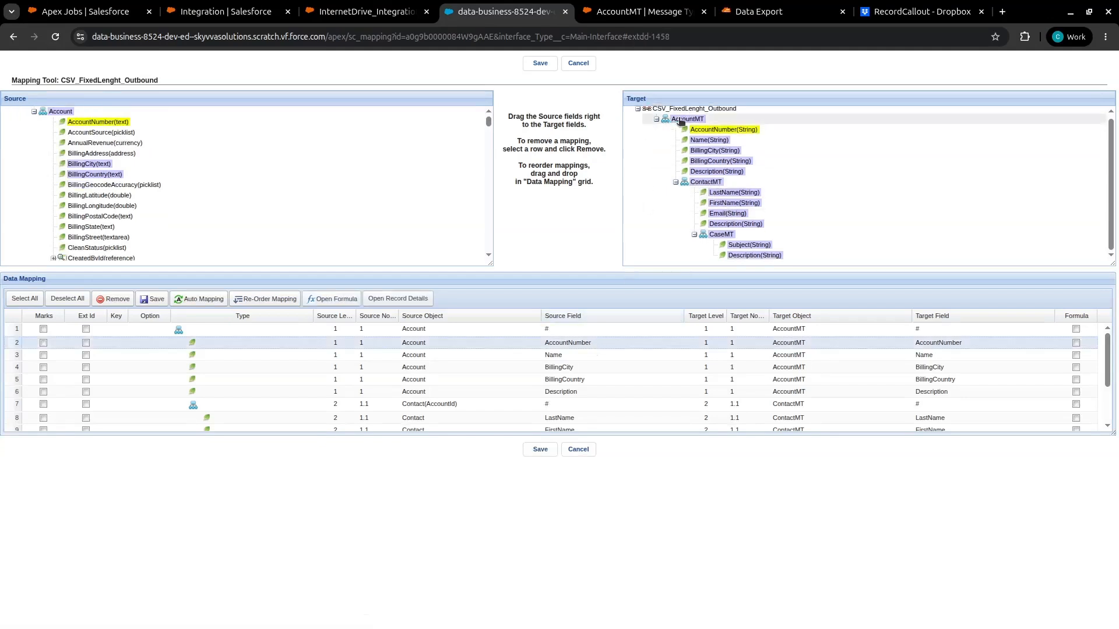
pyautogui.moveTo(1113, 434); pyautogui.dragTo(1112, 476)
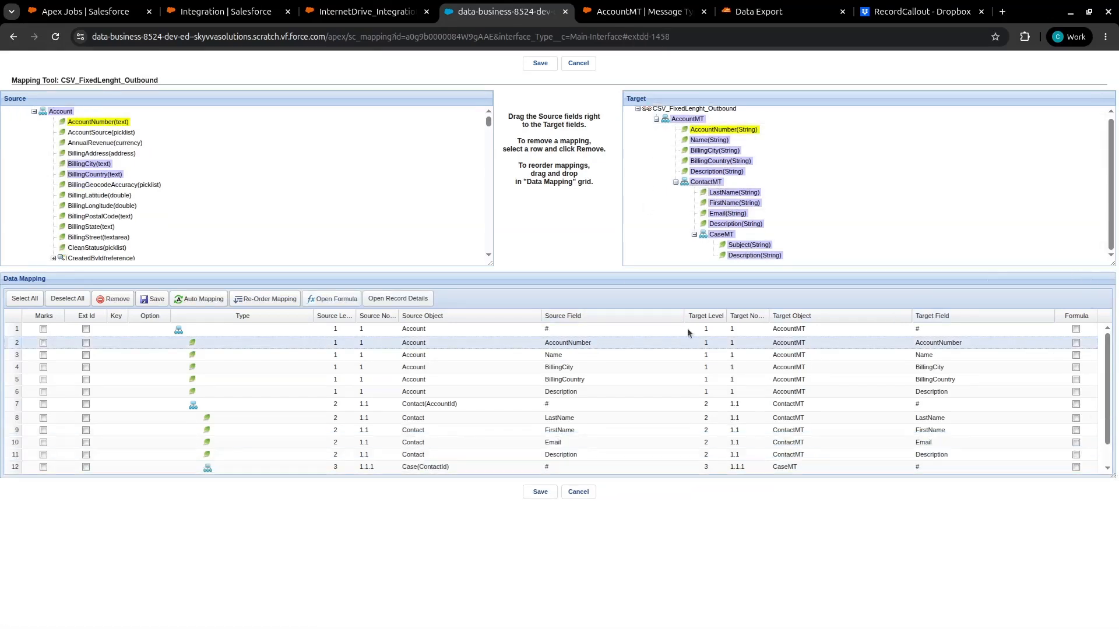
pyautogui.click(564, 354)
pyautogui.click(564, 367)
pyautogui.click(564, 381)
pyautogui.scroll(-1, 561, 457)
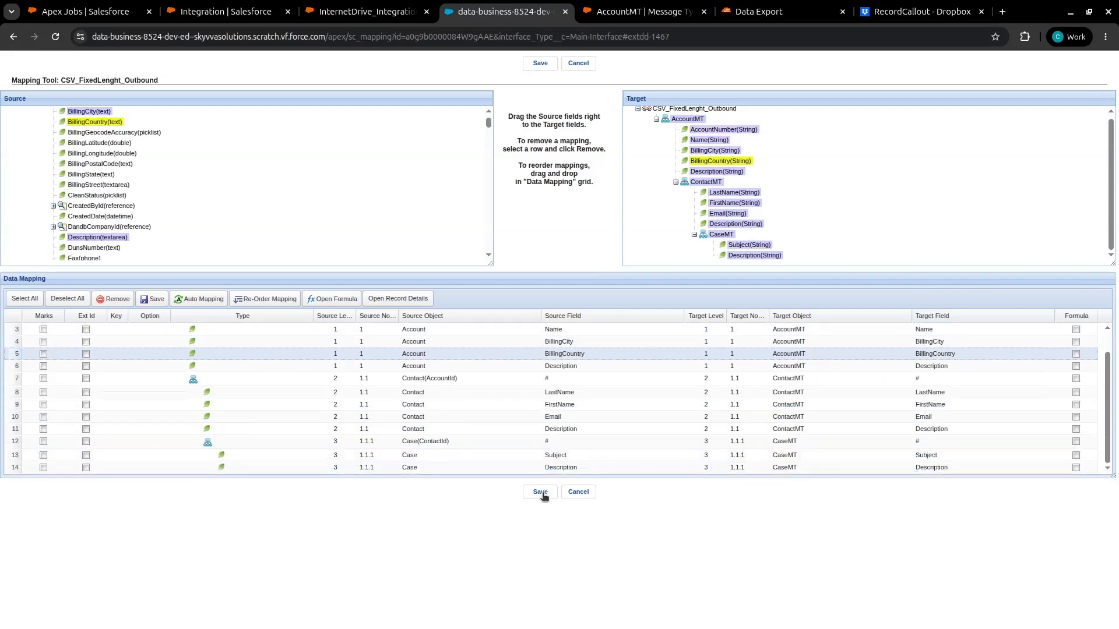
pyautogui.click(541, 493)
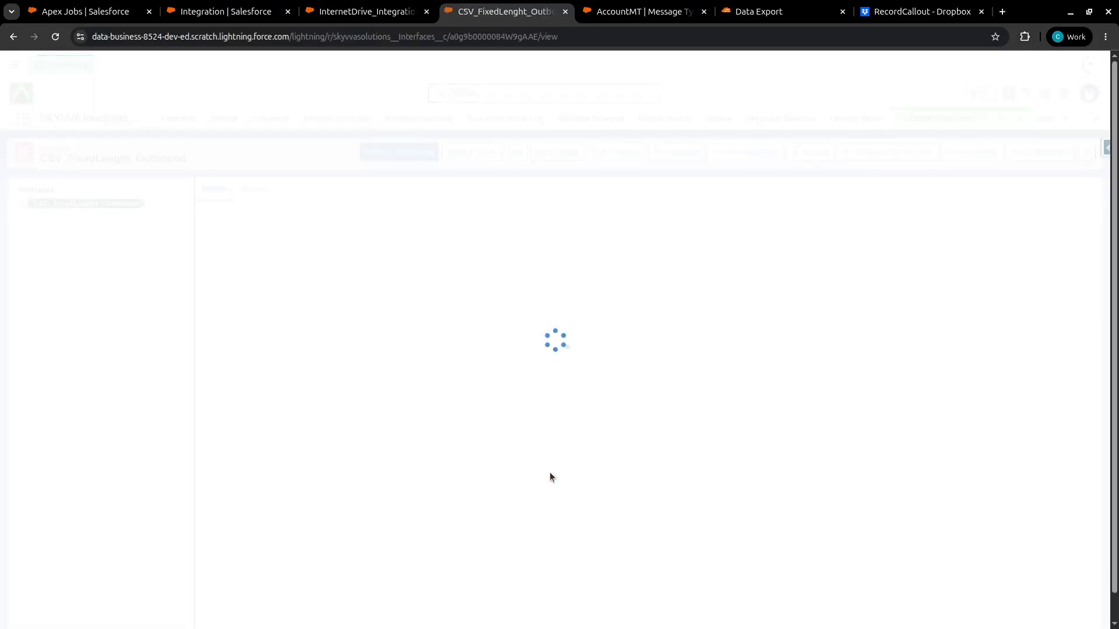
# Open the DropBox_OUT outbound adapter, set its file type to CSV Fixed Length, and save it
pyautogui.scroll(-9, 251, 439)
pyautogui.moveTo(251, 446)
pyautogui.scroll(-7, 320, 373)
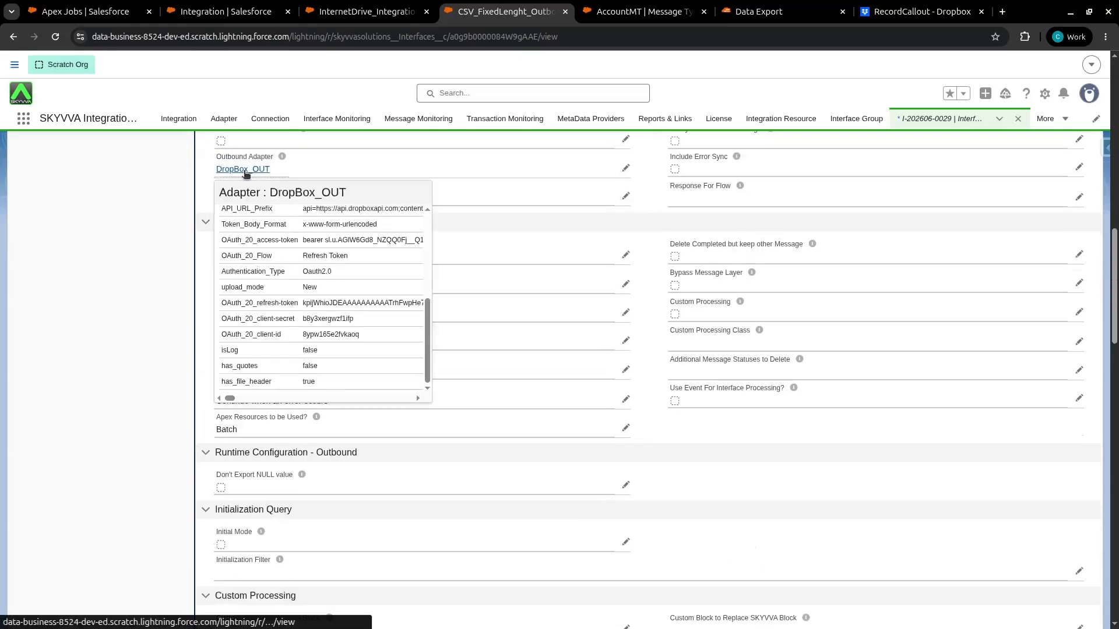
pyautogui.middleClick(255, 173)
pyautogui.click(547, 17)
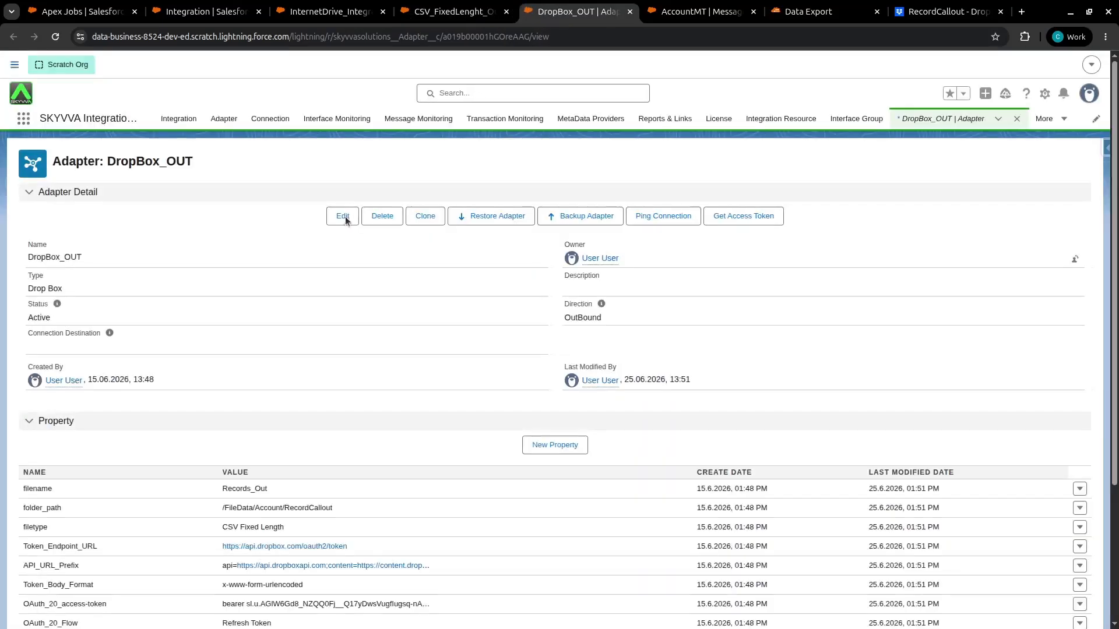
pyautogui.click(344, 218)
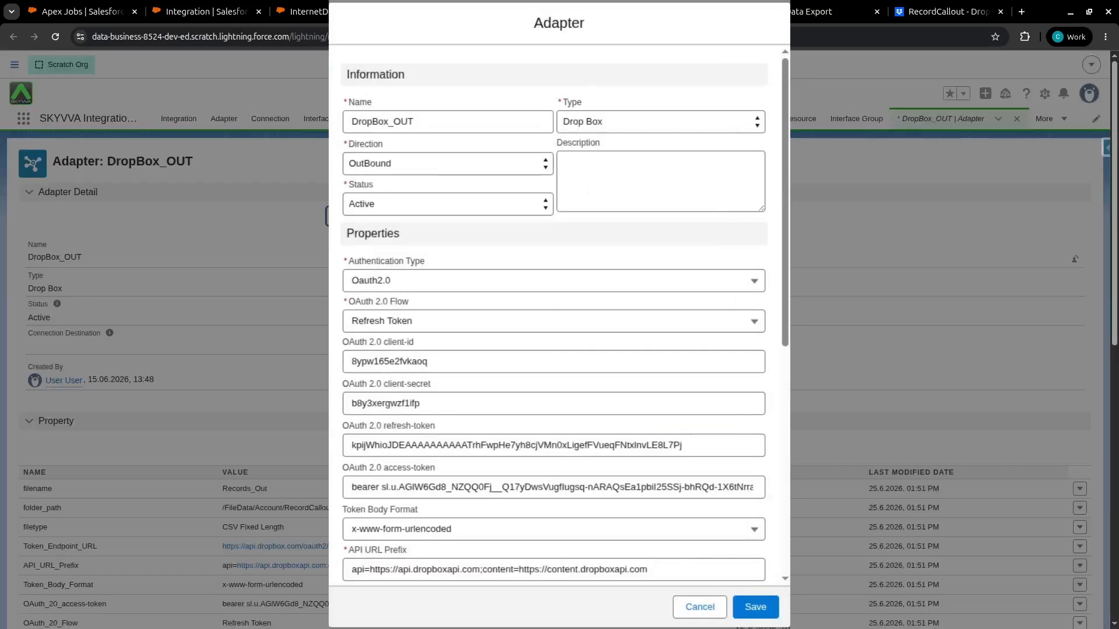
pyautogui.scroll(-7, 404, 155)
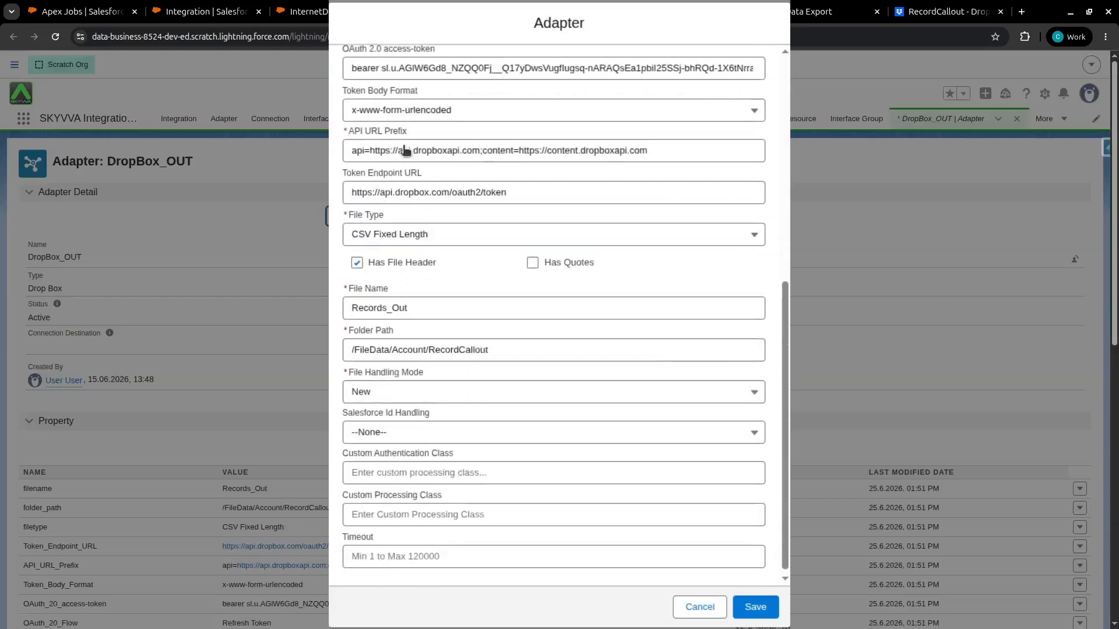
pyautogui.click(370, 233)
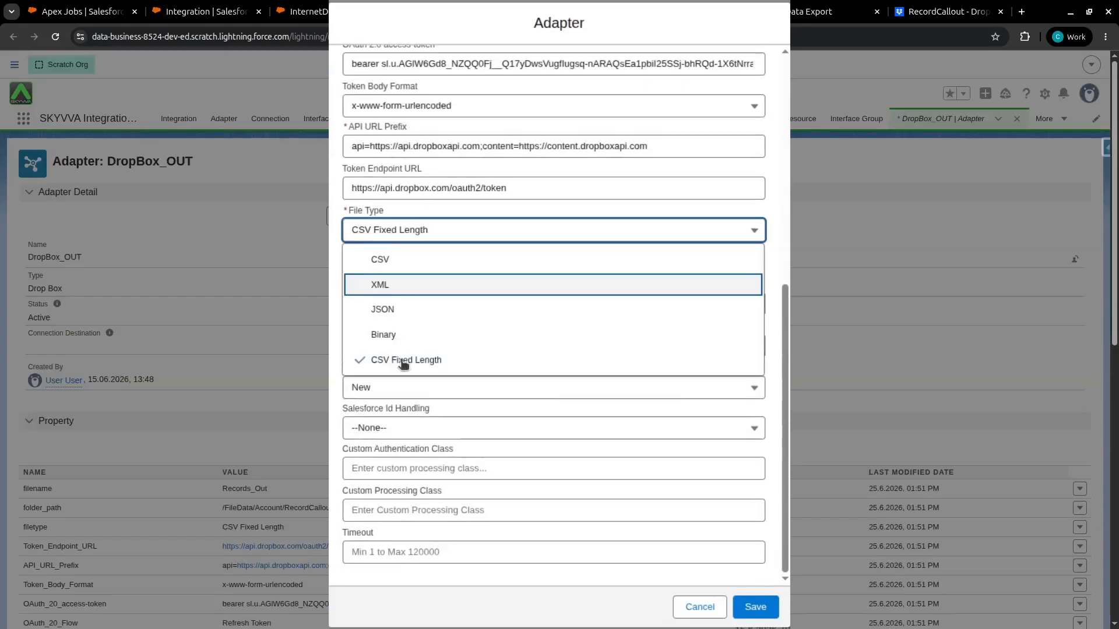
pyautogui.click(394, 361)
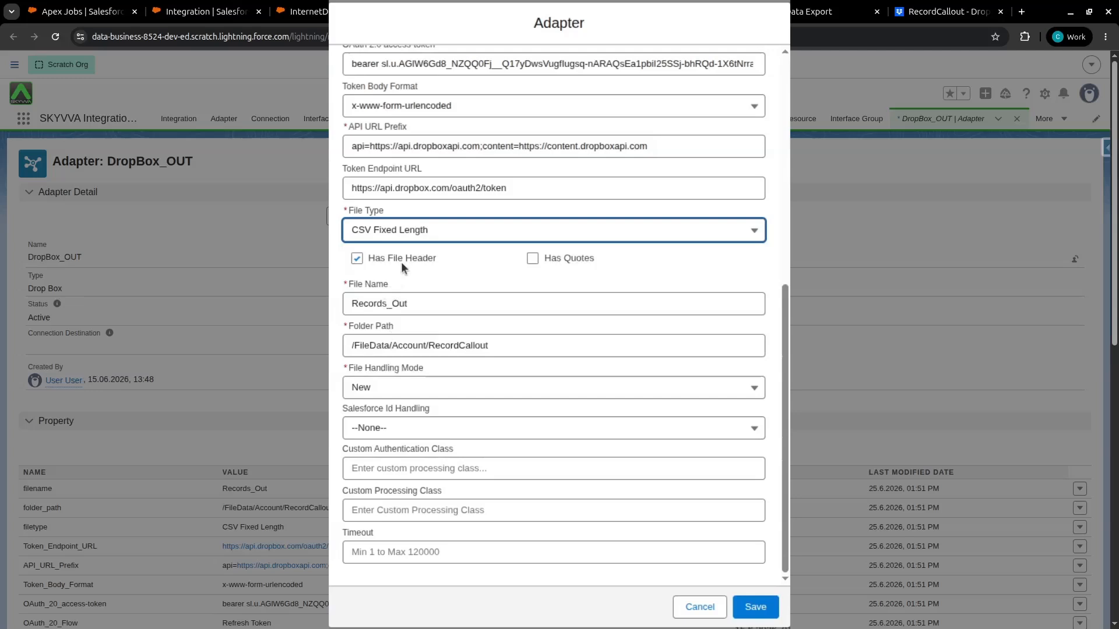
pyautogui.click(430, 297)
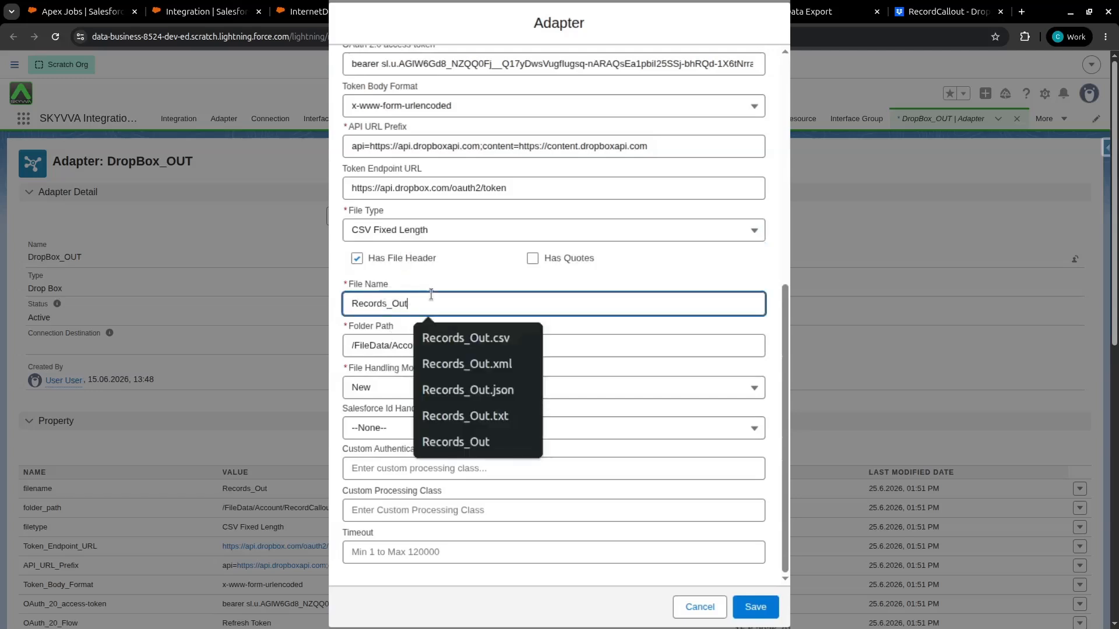
pyautogui.click(557, 344)
pyautogui.click(751, 606)
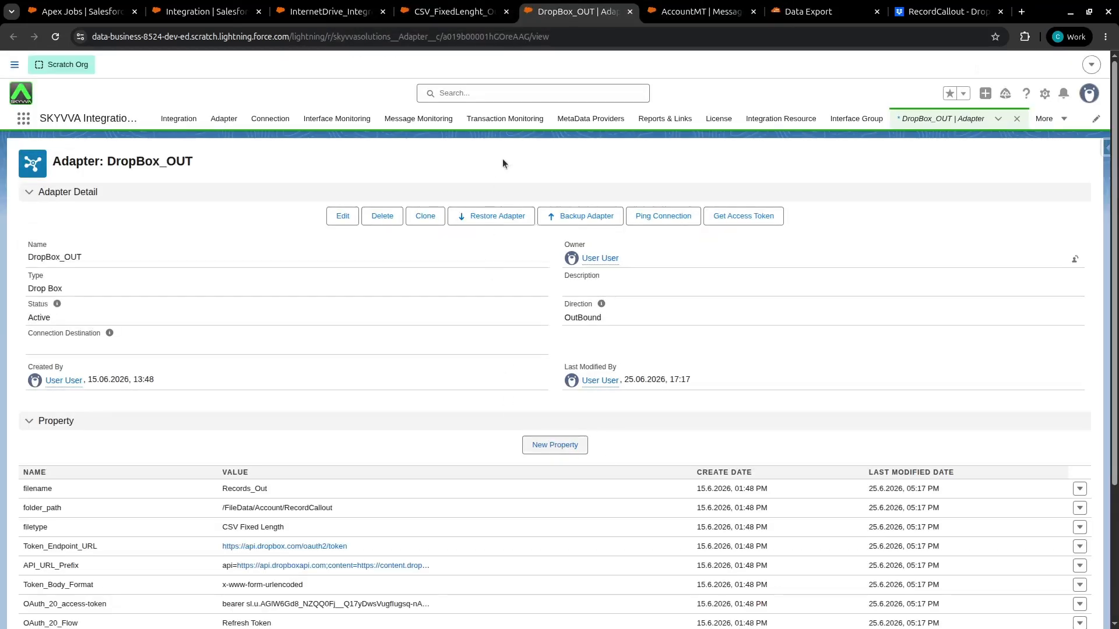
# Run Interface Processing for CSV_FixedLenght_Outbound using the interface's filter query (SOQL) as the data source
pyautogui.click(456, 16)
pyautogui.scroll(10, 362, 233)
pyautogui.scroll(5, 365, 234)
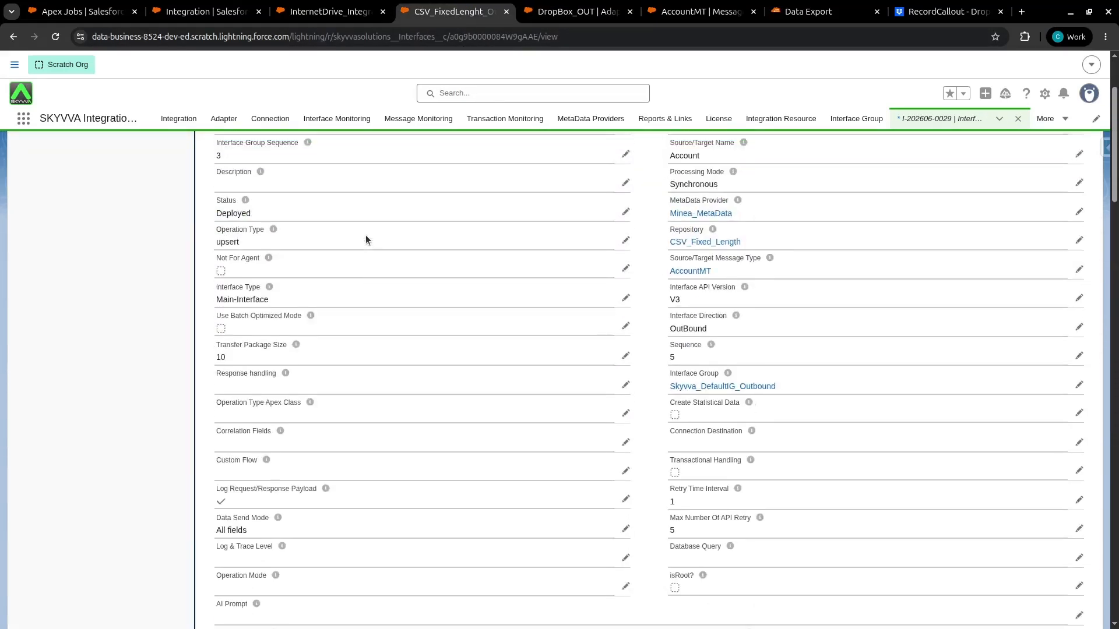
pyautogui.click(399, 152)
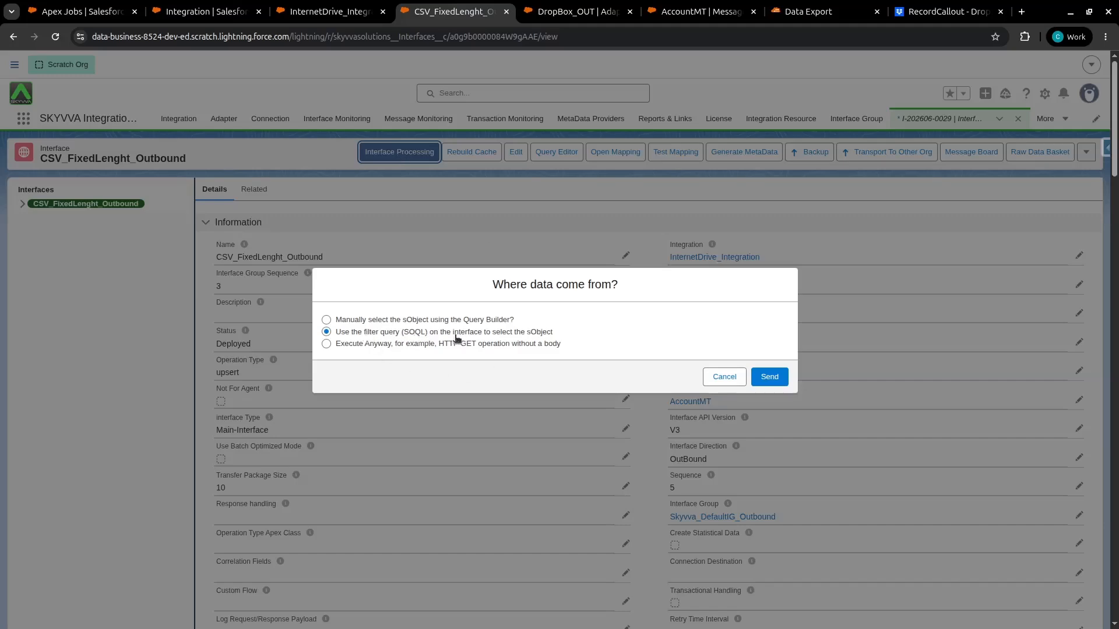
pyautogui.click(771, 378)
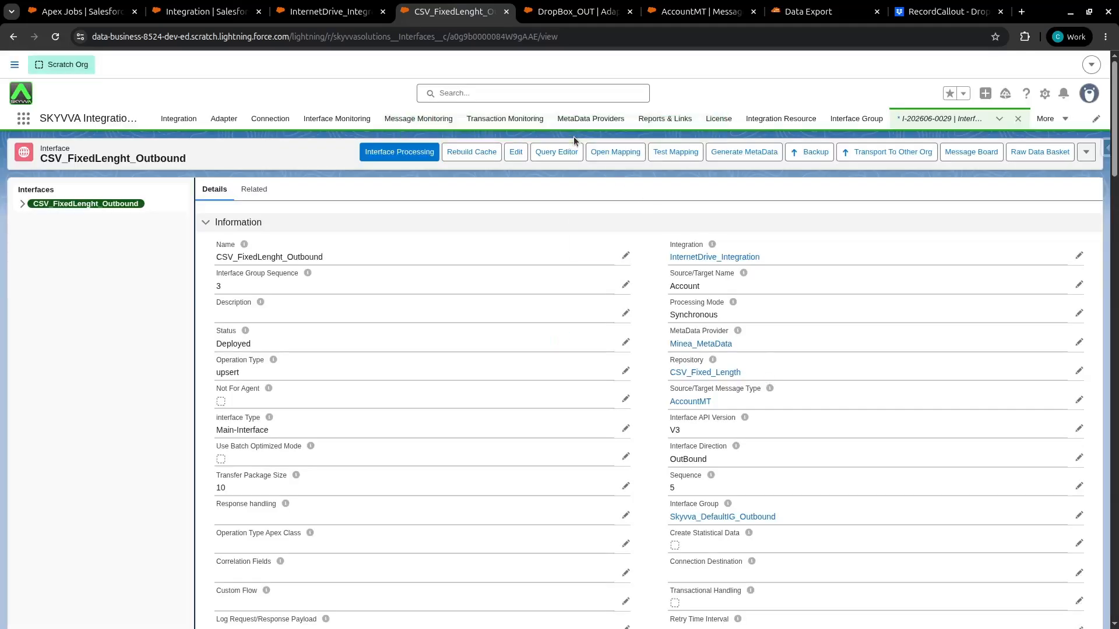
# Filter the InternetDrive_Integration Message Monitor and open the newest CSV_FixedLenght_Outbound message
pyautogui.click(350, 15)
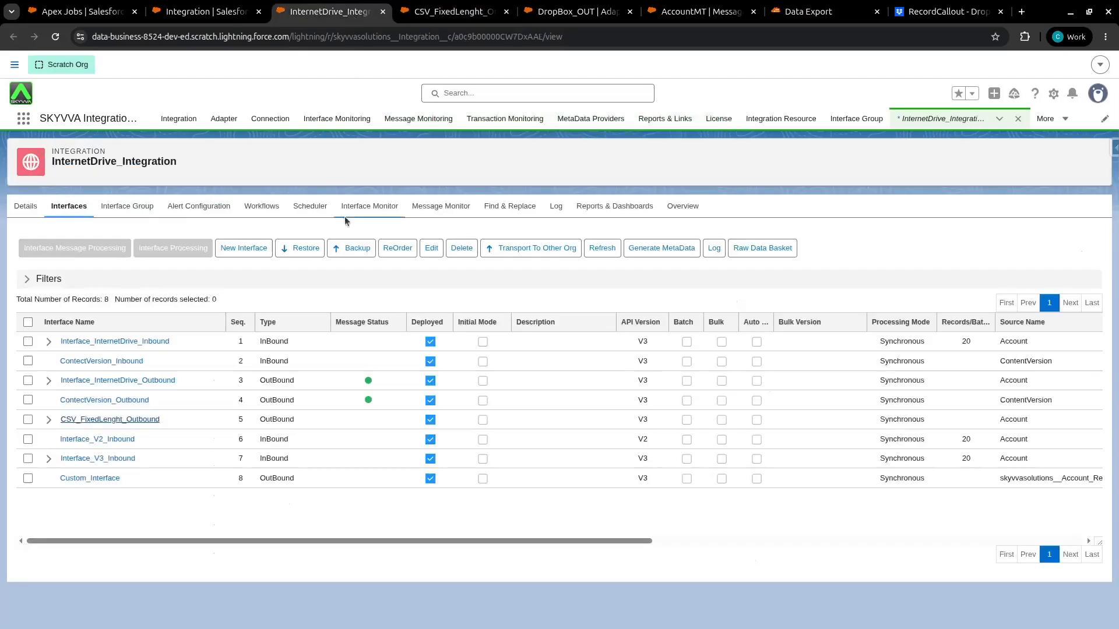
pyautogui.click(431, 211)
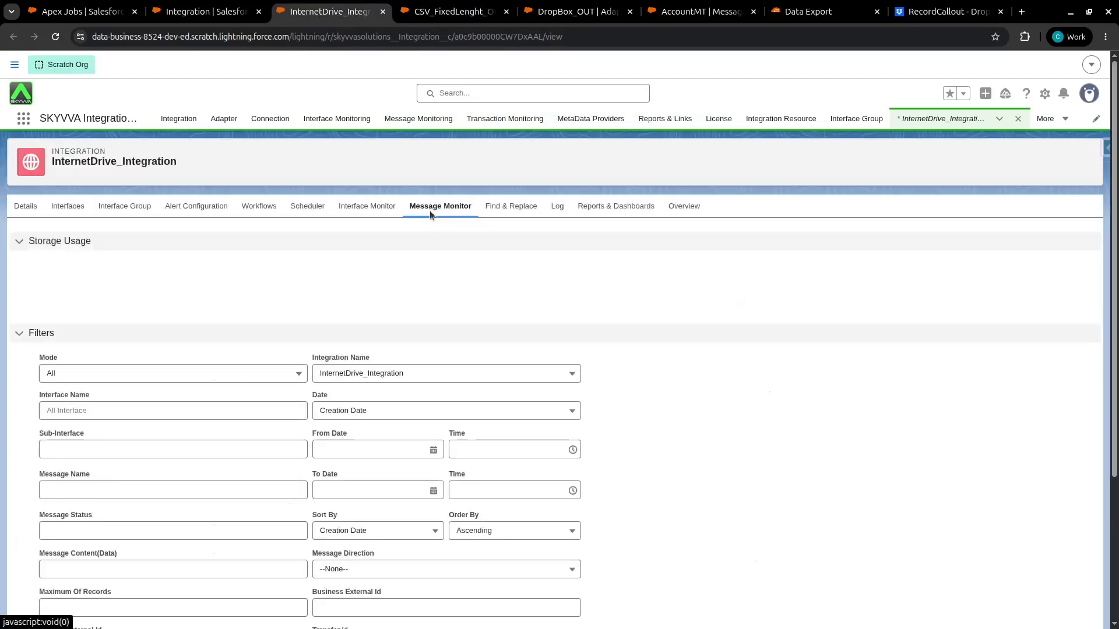
pyautogui.scroll(-5, 431, 213)
pyautogui.click(531, 562)
pyautogui.scroll(-6, 623, 489)
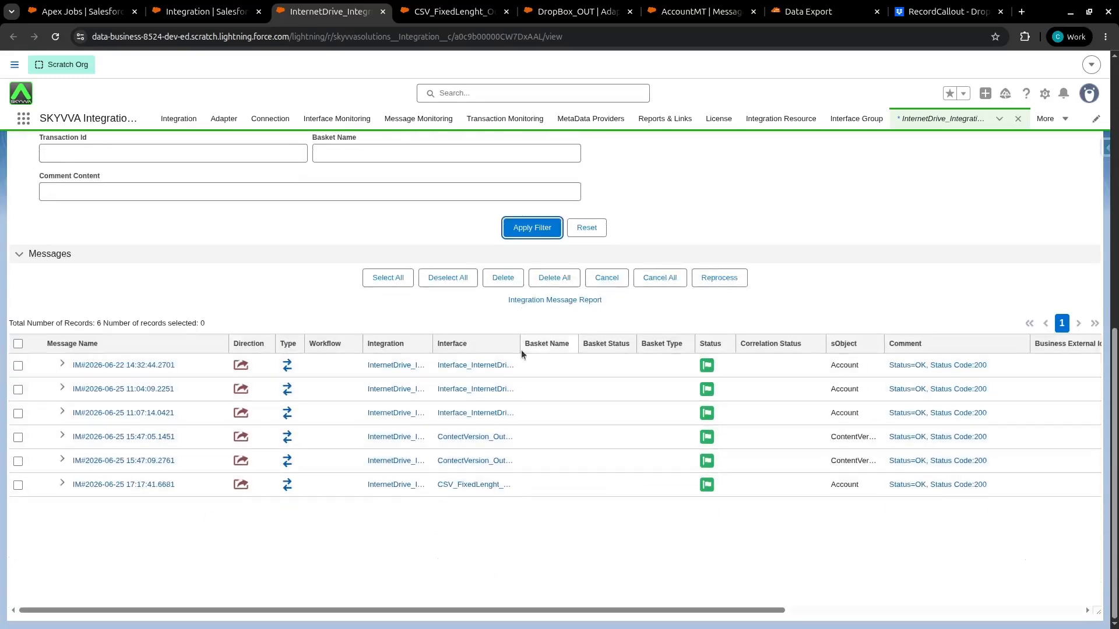
pyautogui.moveTo(520, 343); pyautogui.dragTo(546, 343)
pyautogui.click(61, 483)
pyautogui.click(71, 506)
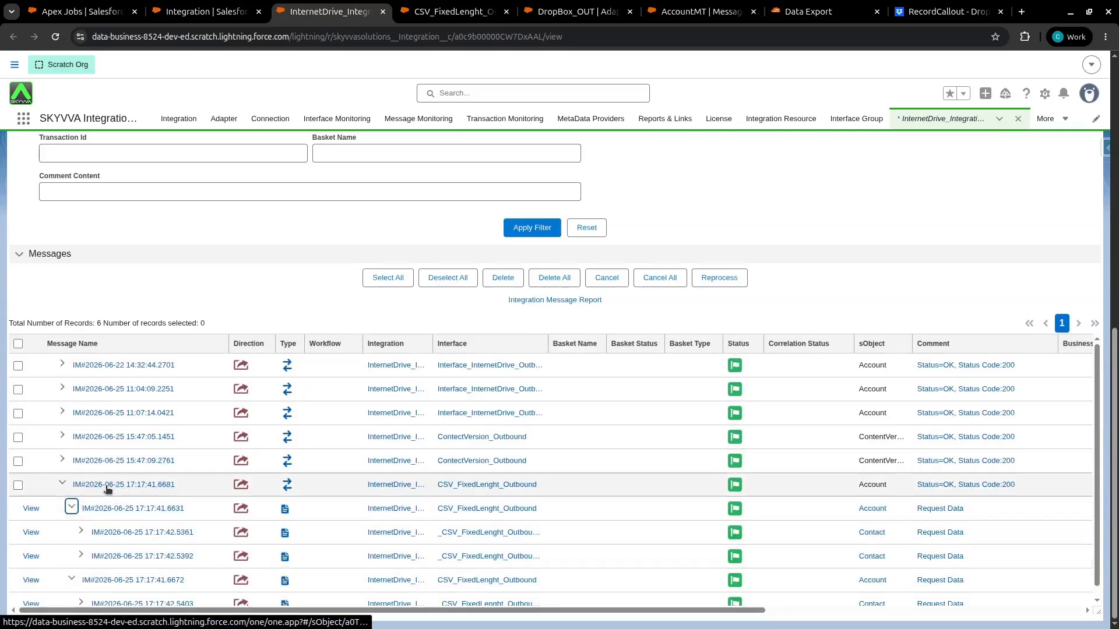
pyautogui.click(145, 484)
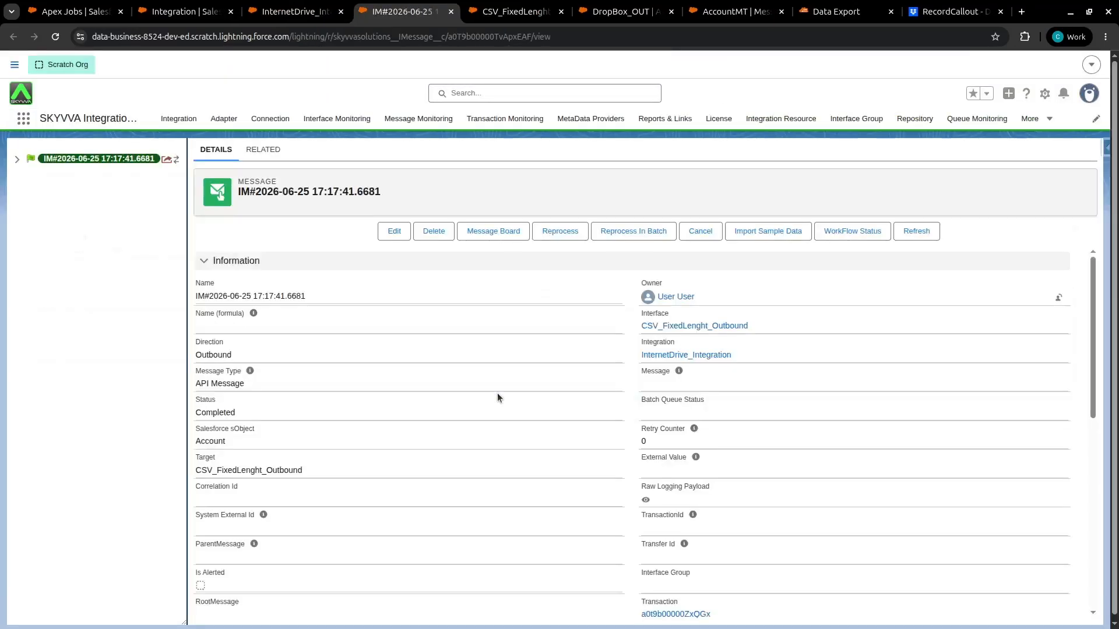
# Examine the message's raw logging payload, checking the column widths of the fixed-length body, then close it
pyautogui.click(17, 159)
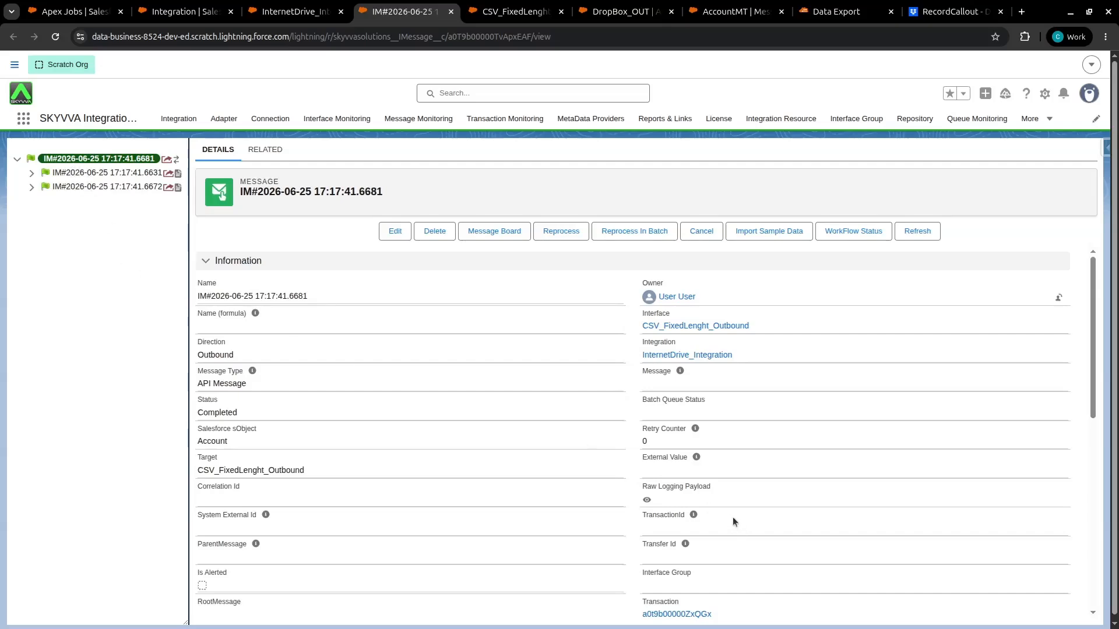
pyautogui.click(646, 500)
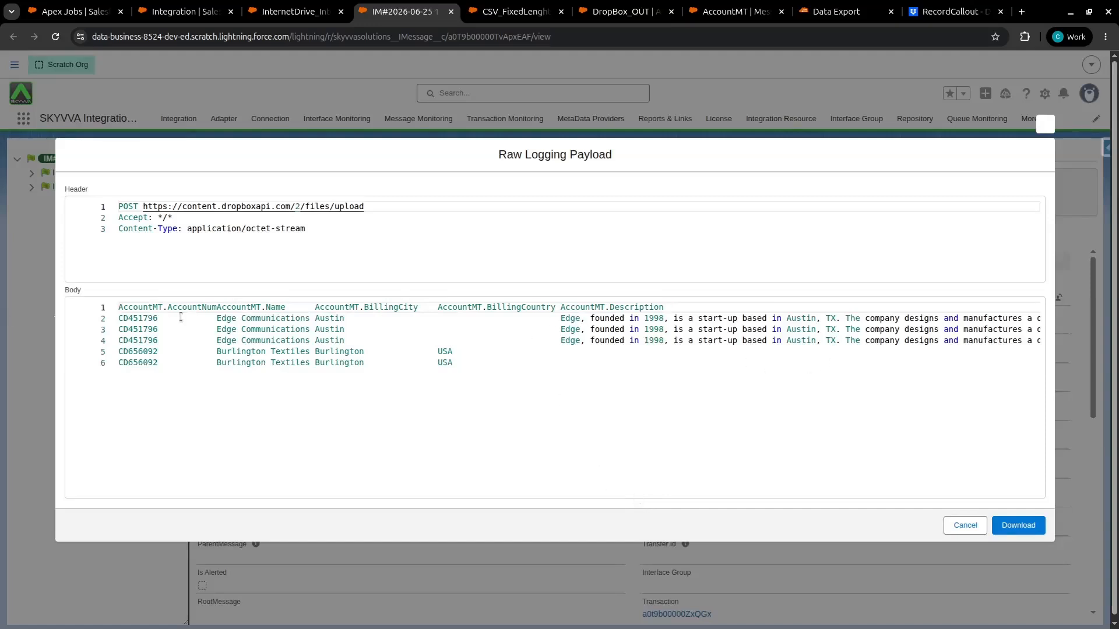
pyautogui.doubleClick(175, 305)
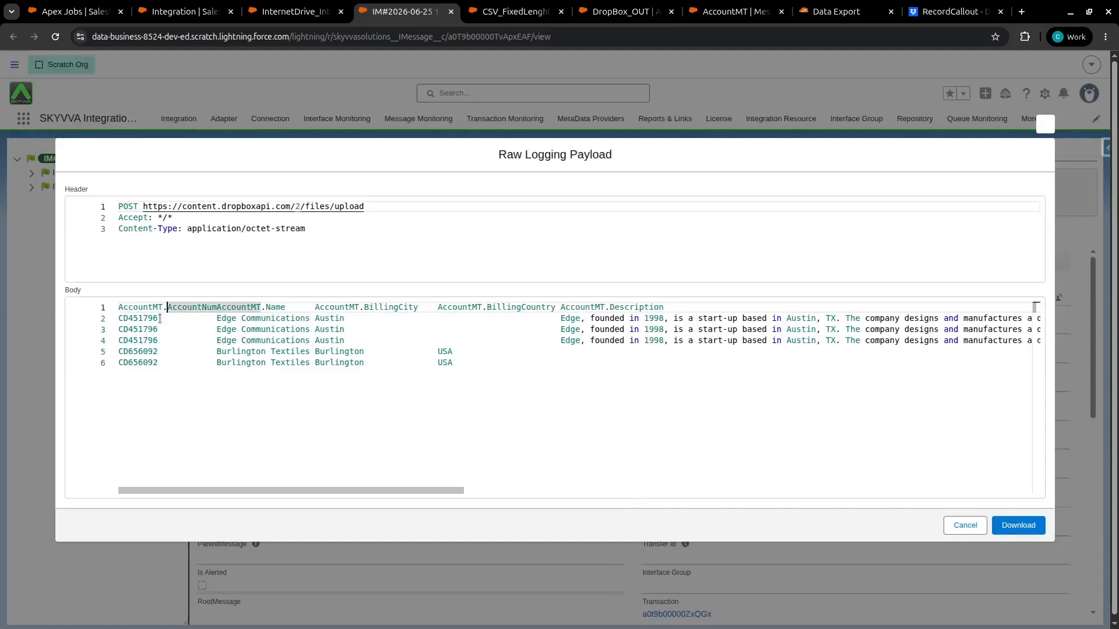
pyautogui.press('Left')
pyautogui.press('Left')
pyautogui.press('Left')
pyautogui.press('Left')
pyautogui.press('Left')
pyautogui.press('Left')
pyautogui.press('Left')
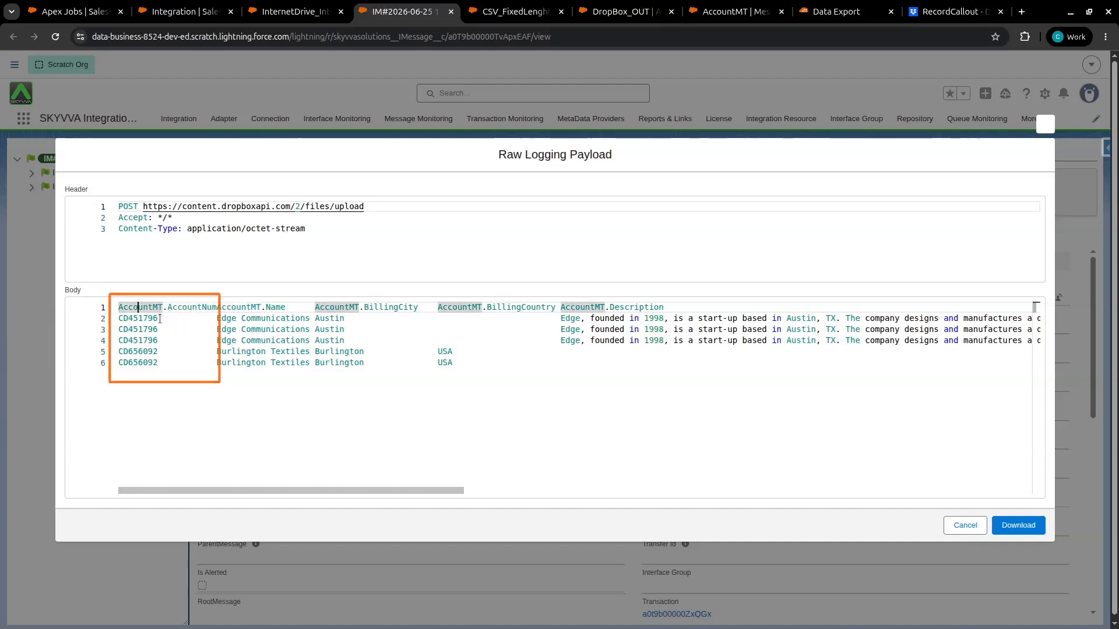
pyautogui.press('Right')
pyautogui.press('Right')
pyautogui.press('Right')
pyautogui.press('Right')
pyautogui.press('Right')
pyautogui.press('Right')
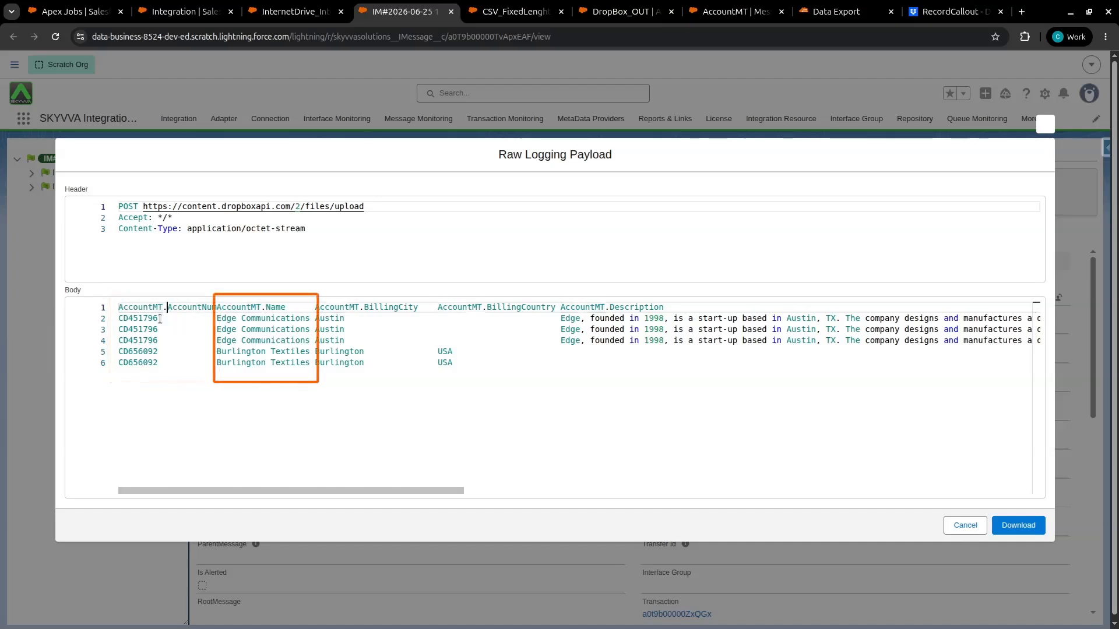
pyautogui.press('Right')
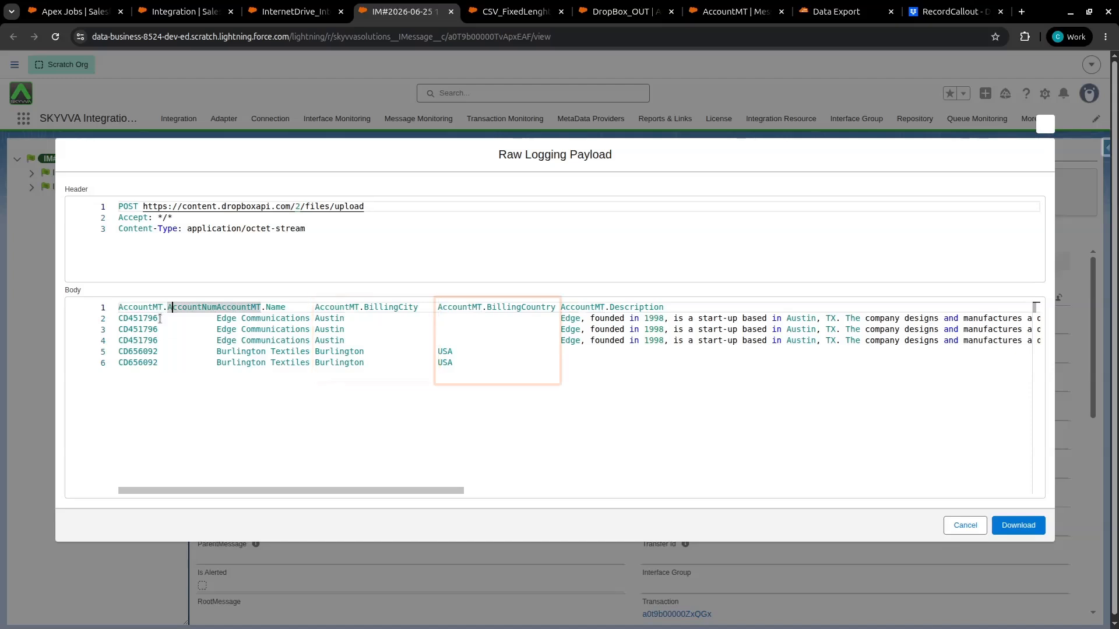
pyautogui.press('Right')
pyautogui.press('Right')
pyautogui.press('Right')
pyautogui.press('Right')
pyautogui.press('Right')
pyautogui.press('Right')
pyautogui.press('Right')
pyautogui.press('Right')
pyautogui.press('Right')
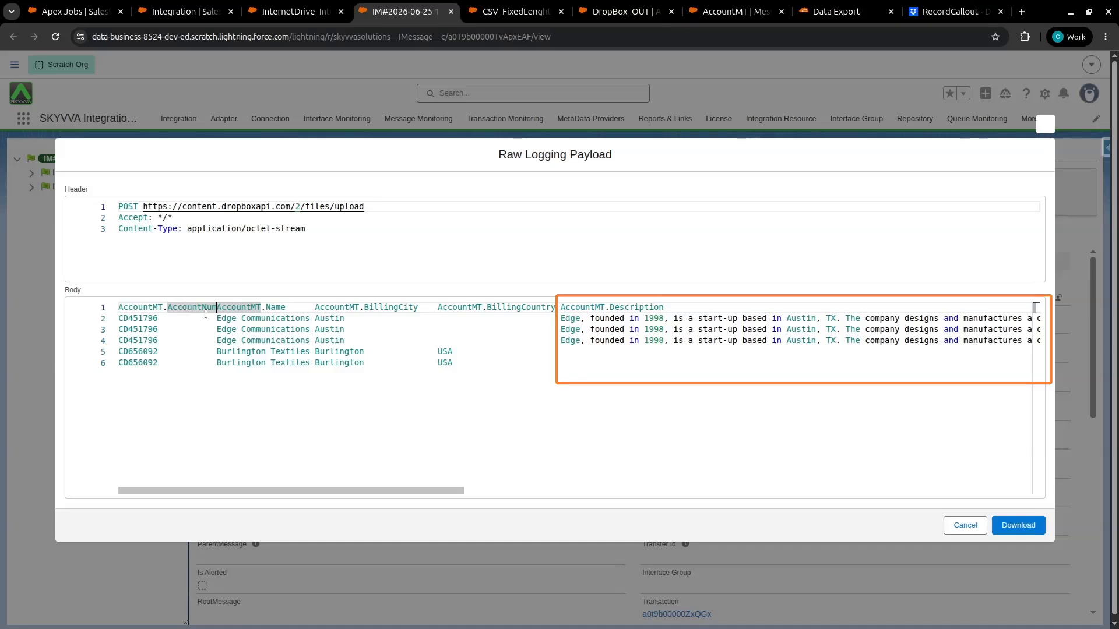
pyautogui.press('Down')
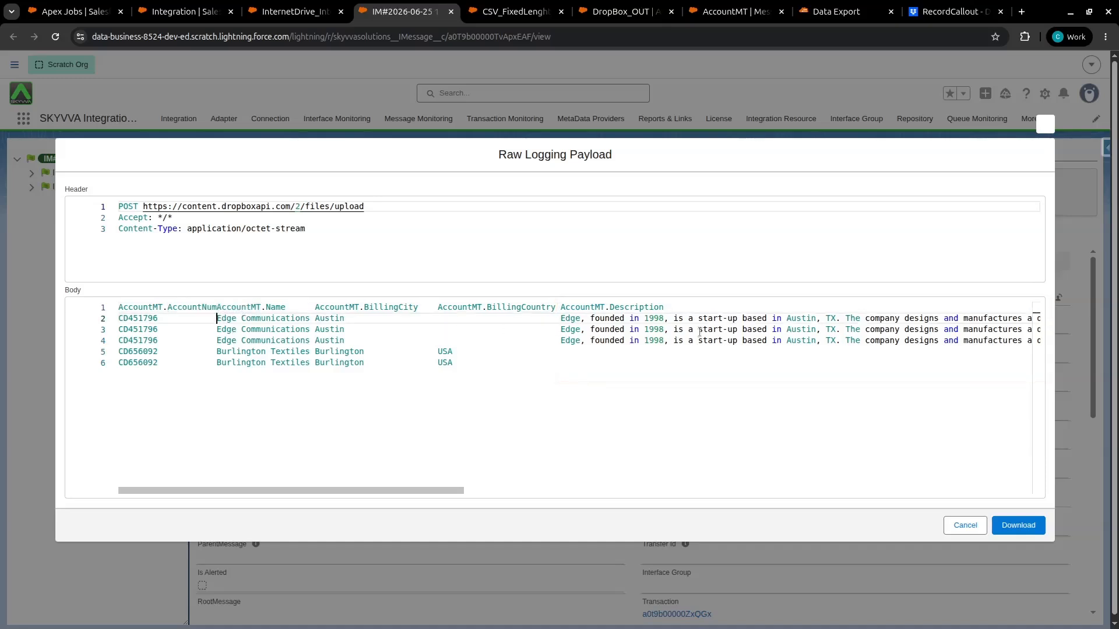
pyautogui.moveTo(433, 489); pyautogui.dragTo(230, 492)
pyautogui.click(965, 525)
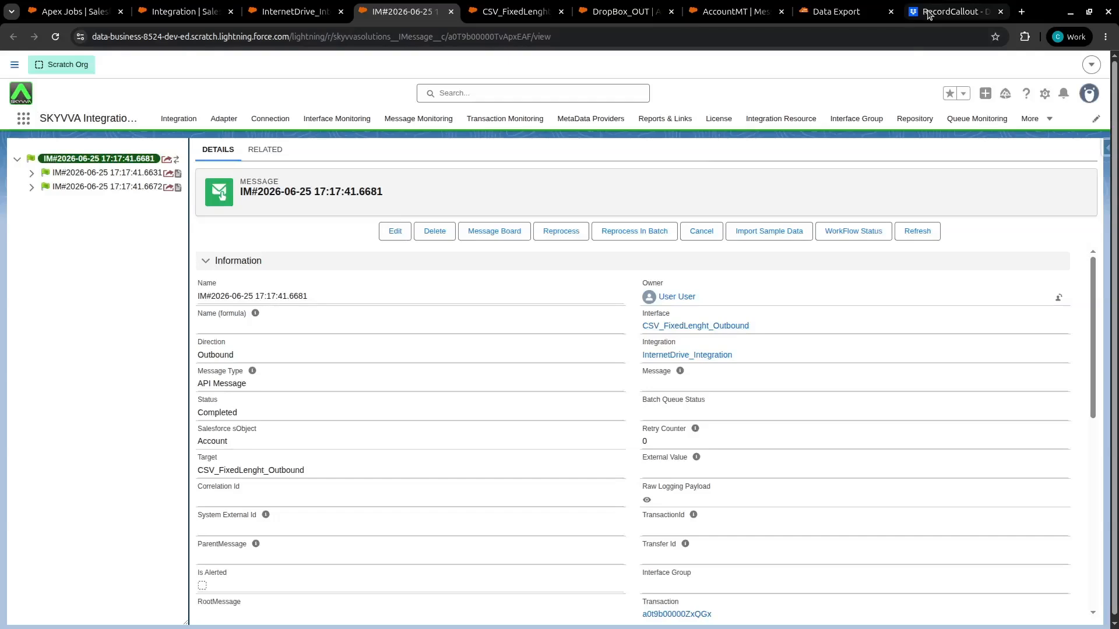
# Preview the newest Records_Out text file in the Dropbox RecordCallout folder
pyautogui.click(927, 12)
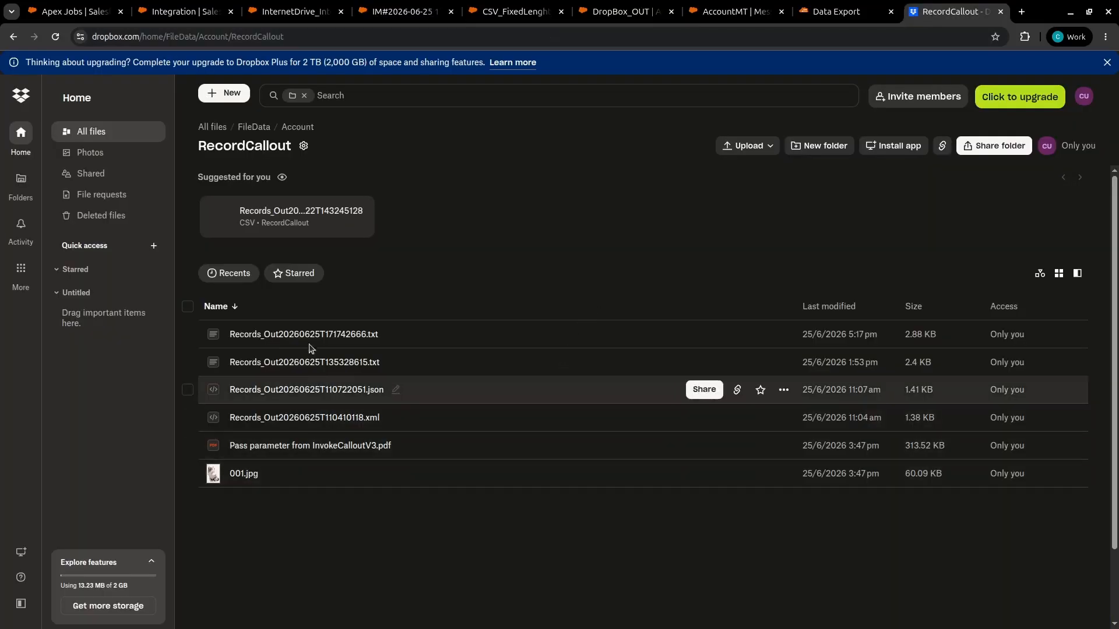
pyautogui.click(343, 337)
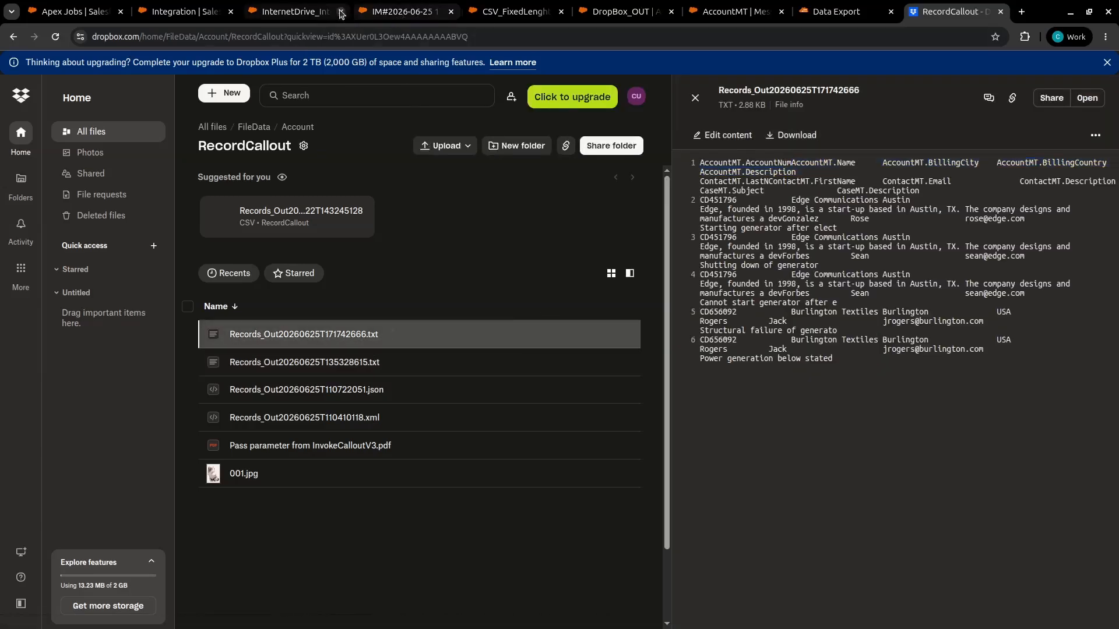
# Reapply the Message Monitor filter to refresh the integration's message list
pyautogui.click(294, 12)
pyautogui.click(532, 228)
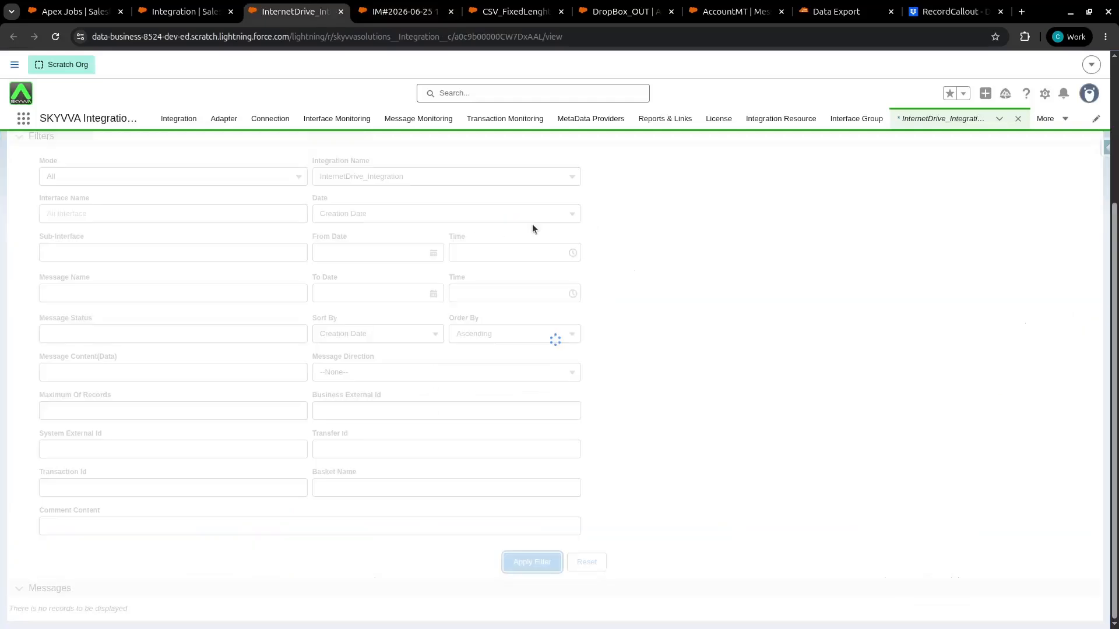